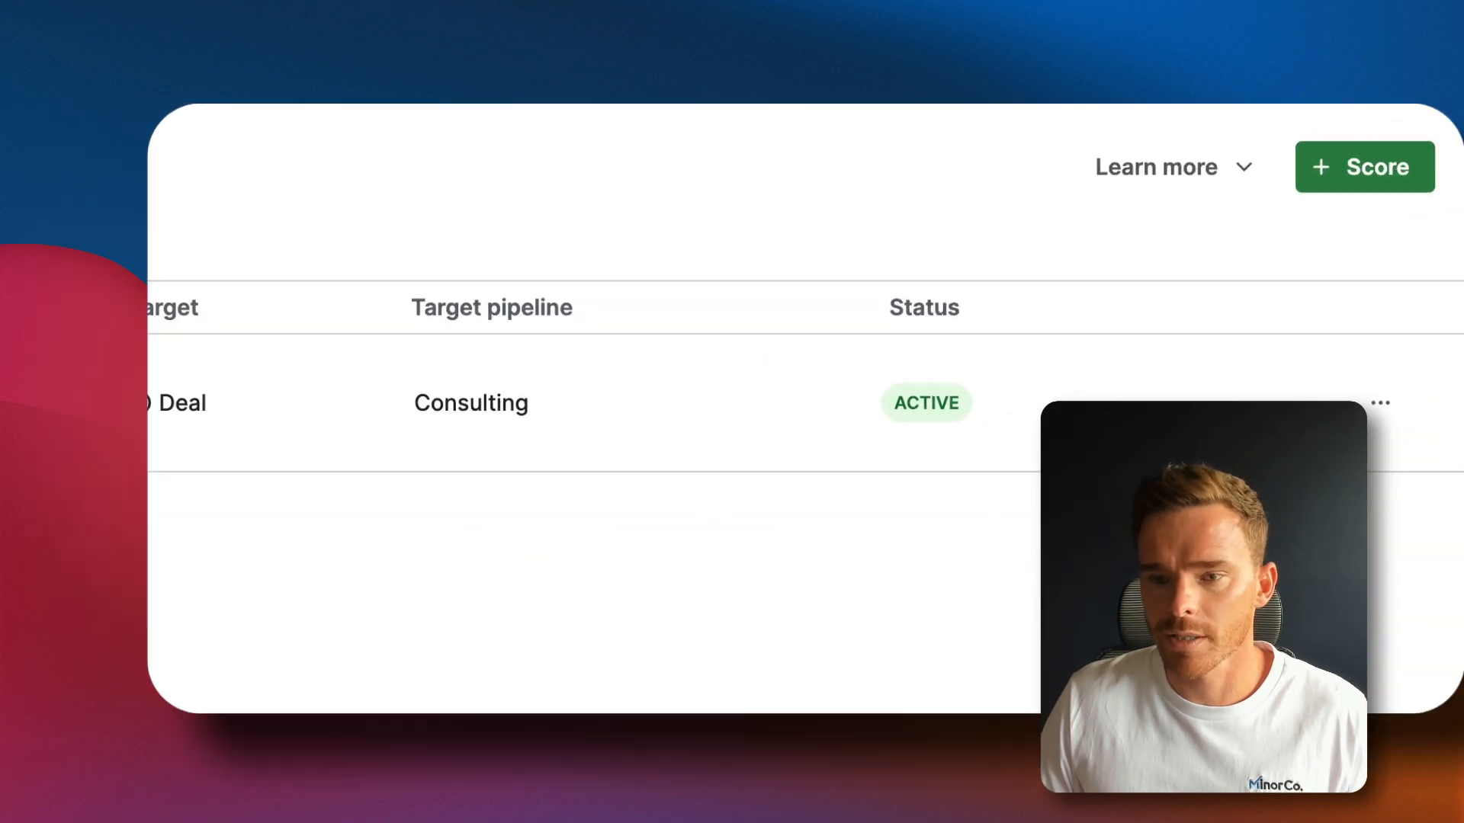
Create a score for Pipedrive Subscriptions named 'Pipedrive Subscription Scoring', described 'Scoring rules for Pipedrive subscriptions.'
left_click(1297, 180)
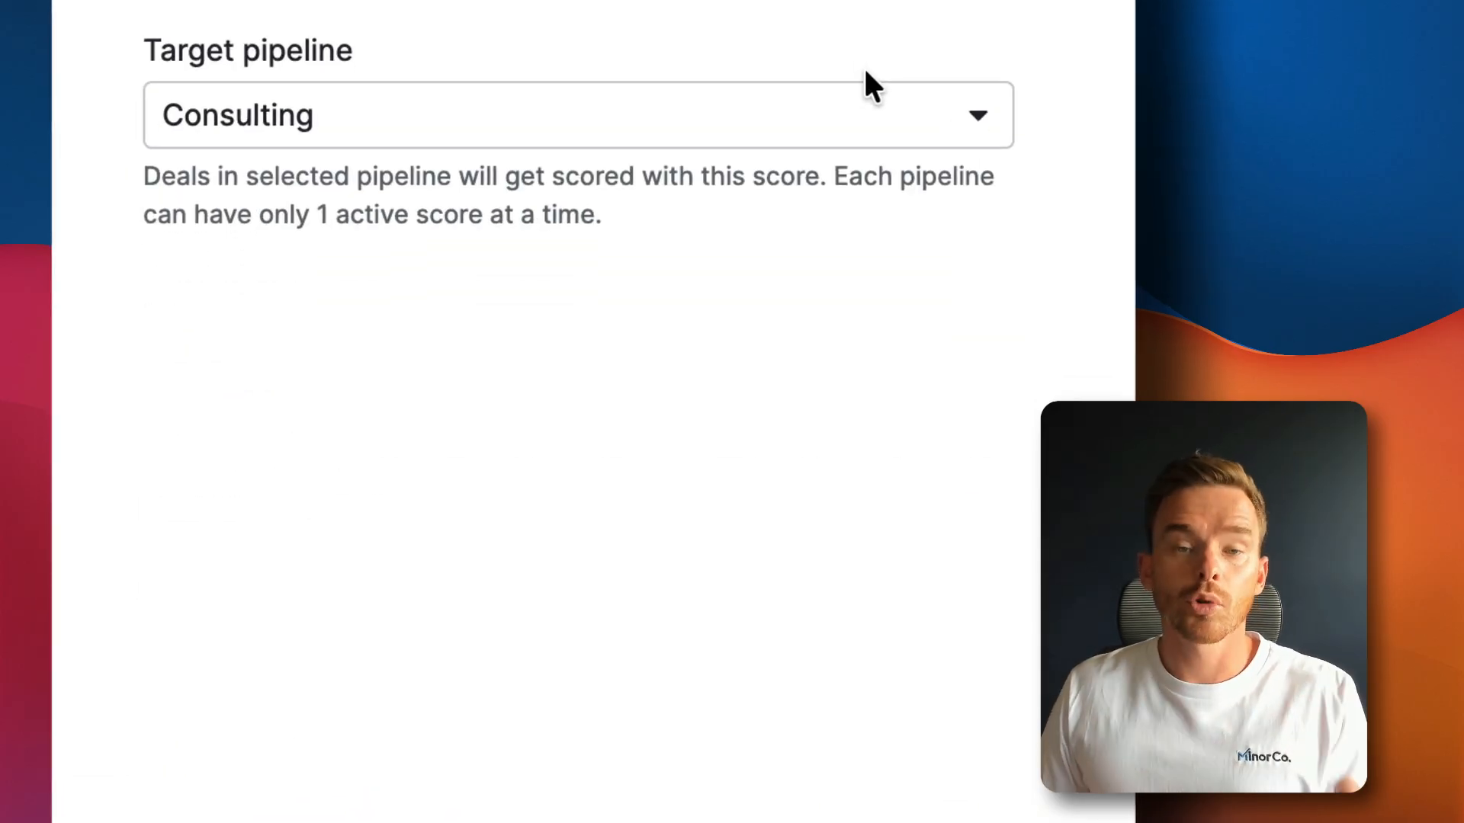
left_click(884, 142)
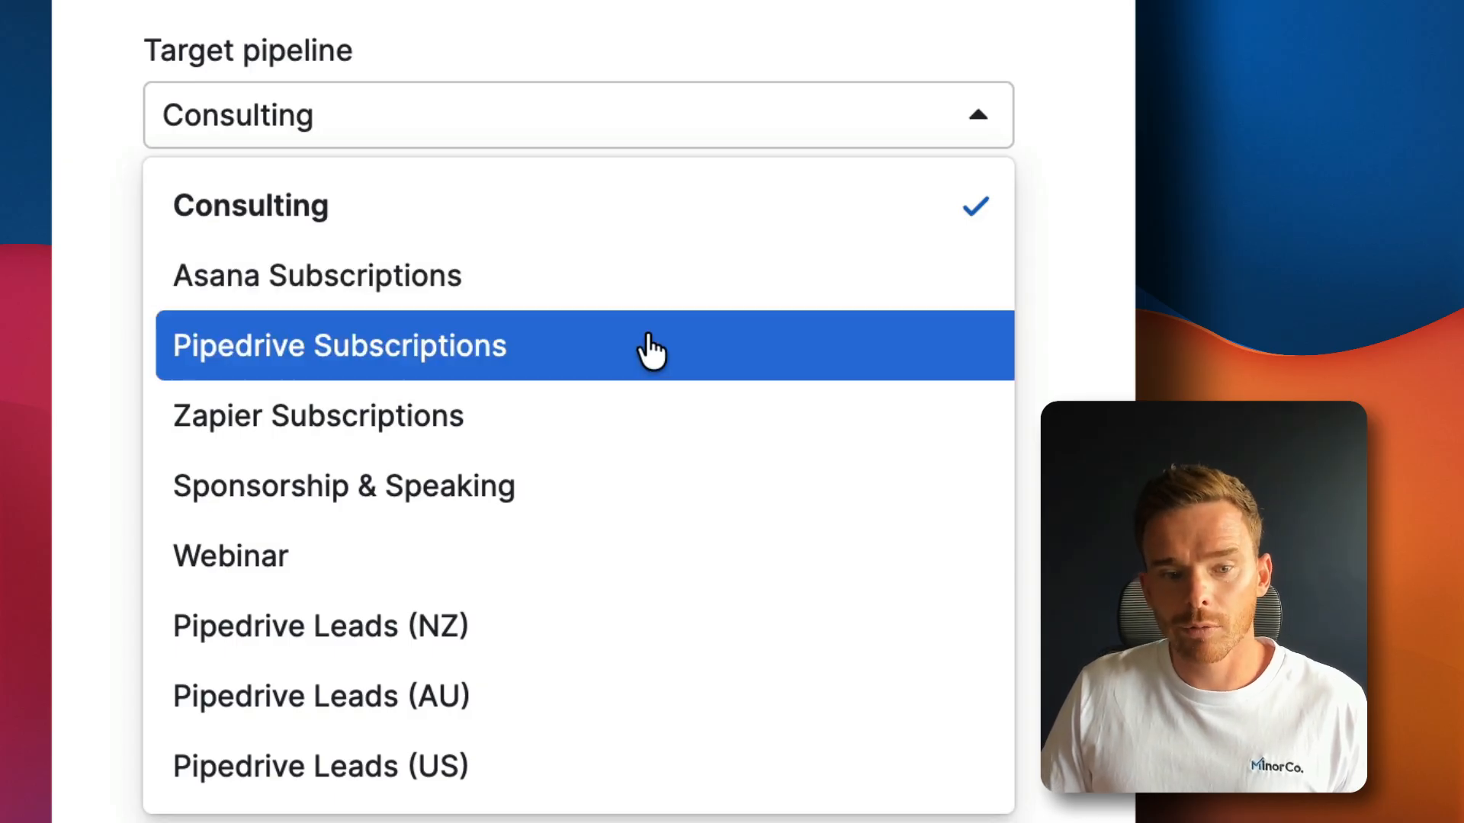
left_click(650, 351)
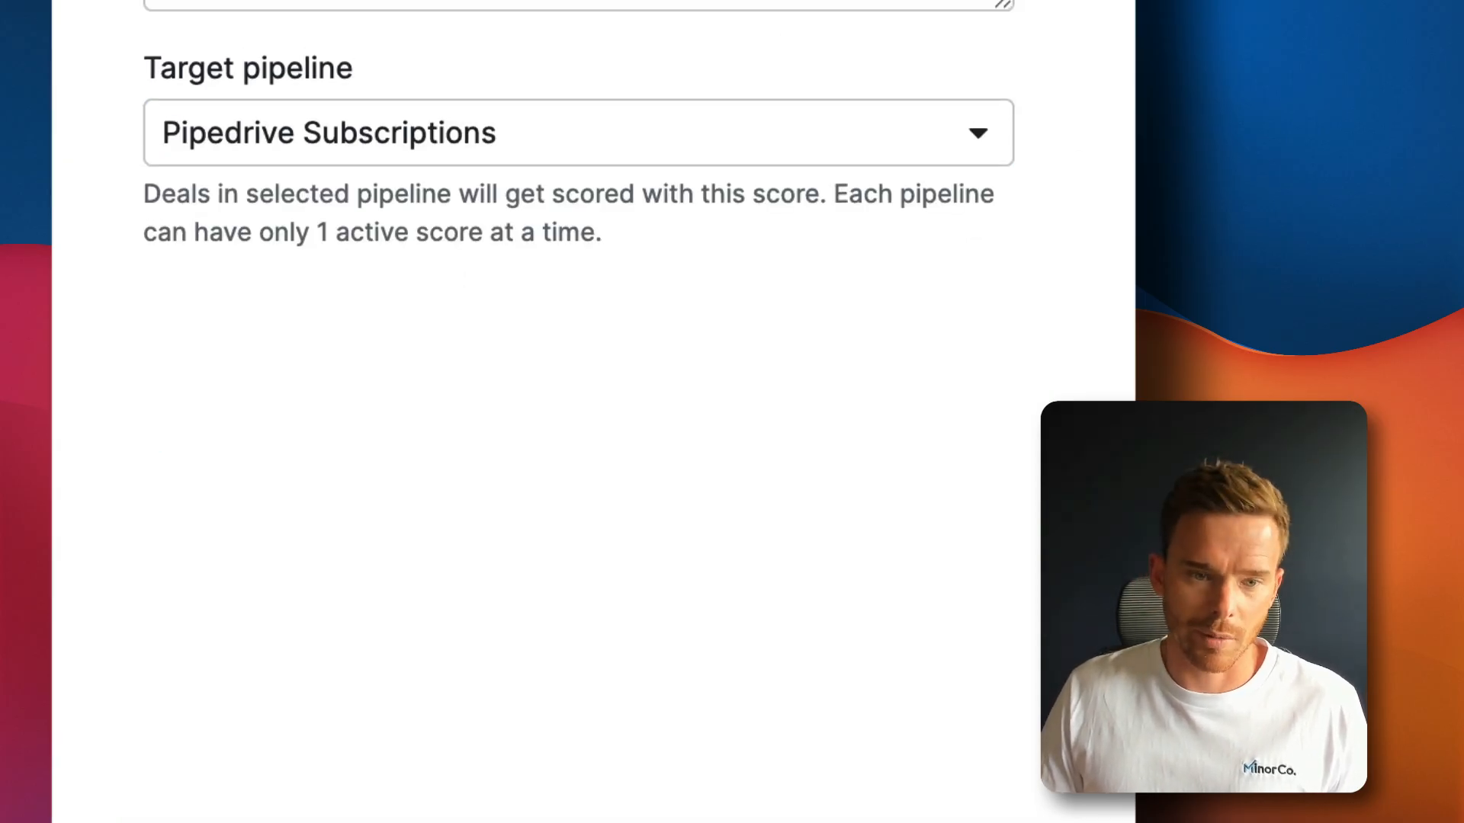
scroll(382, 294, "up", 7)
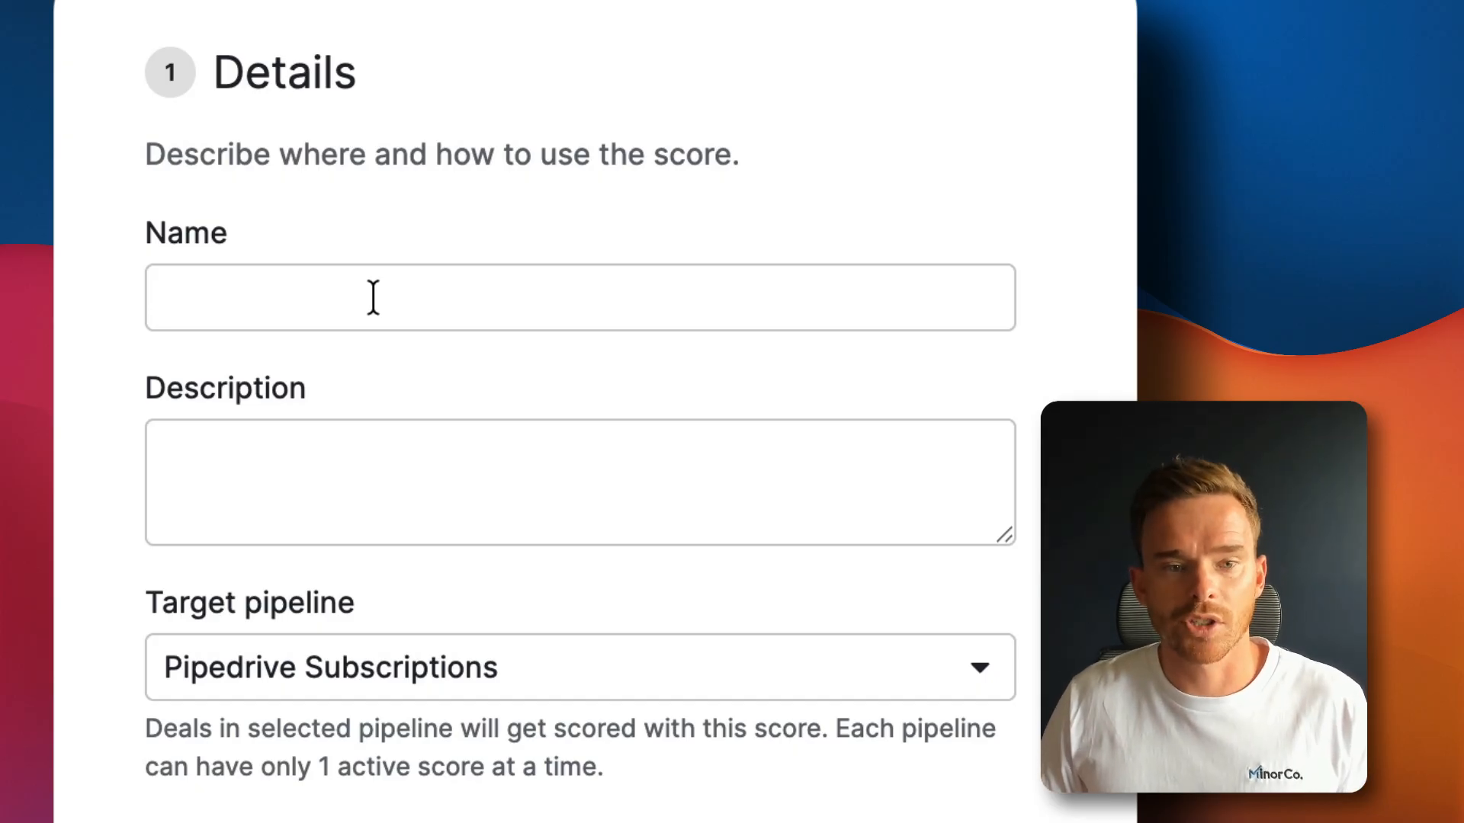
left_click(371, 296)
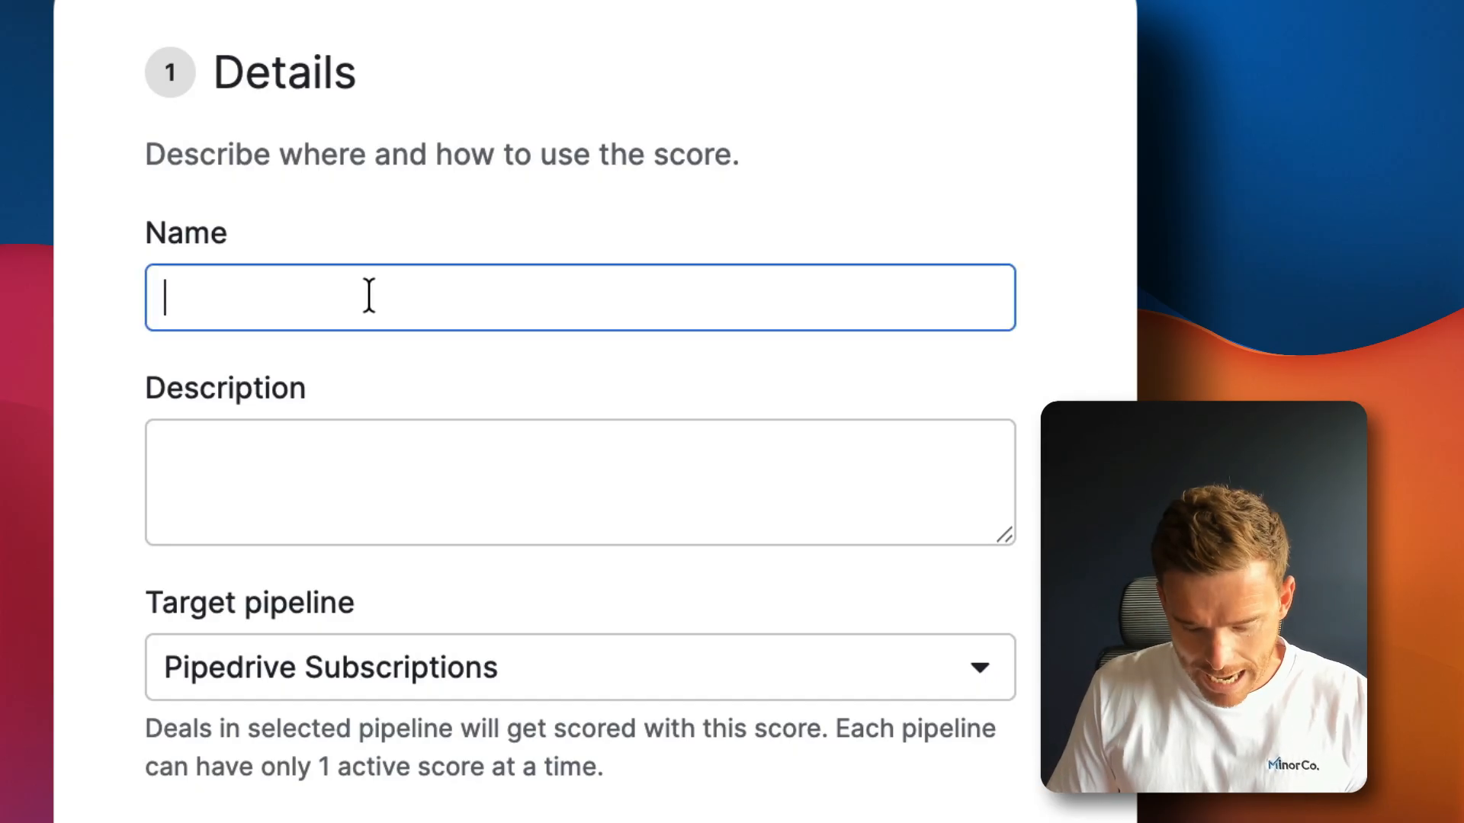
type("Pipedrive Subscript")
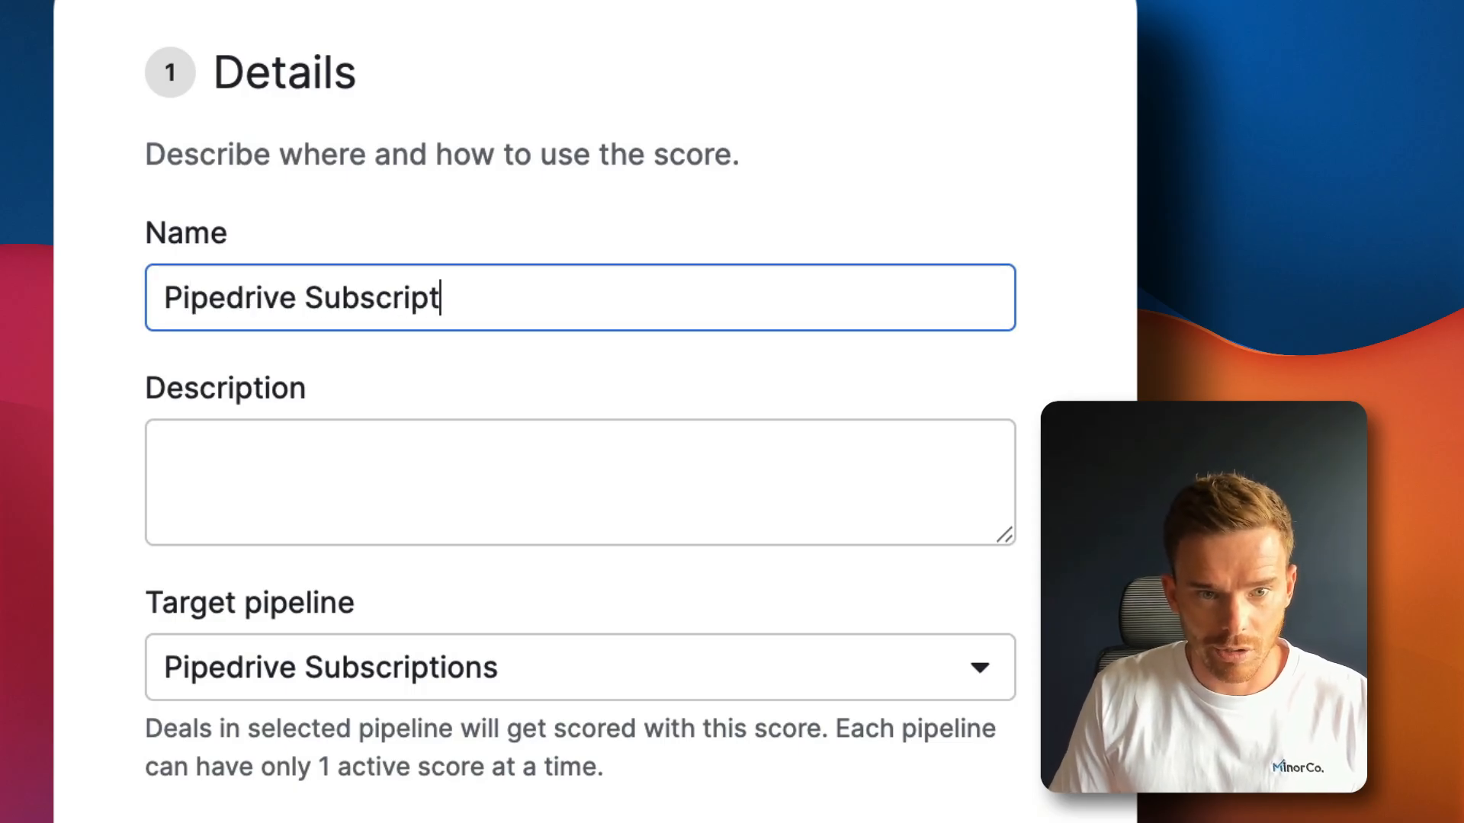
type("ion Scoring")
key("Tab")
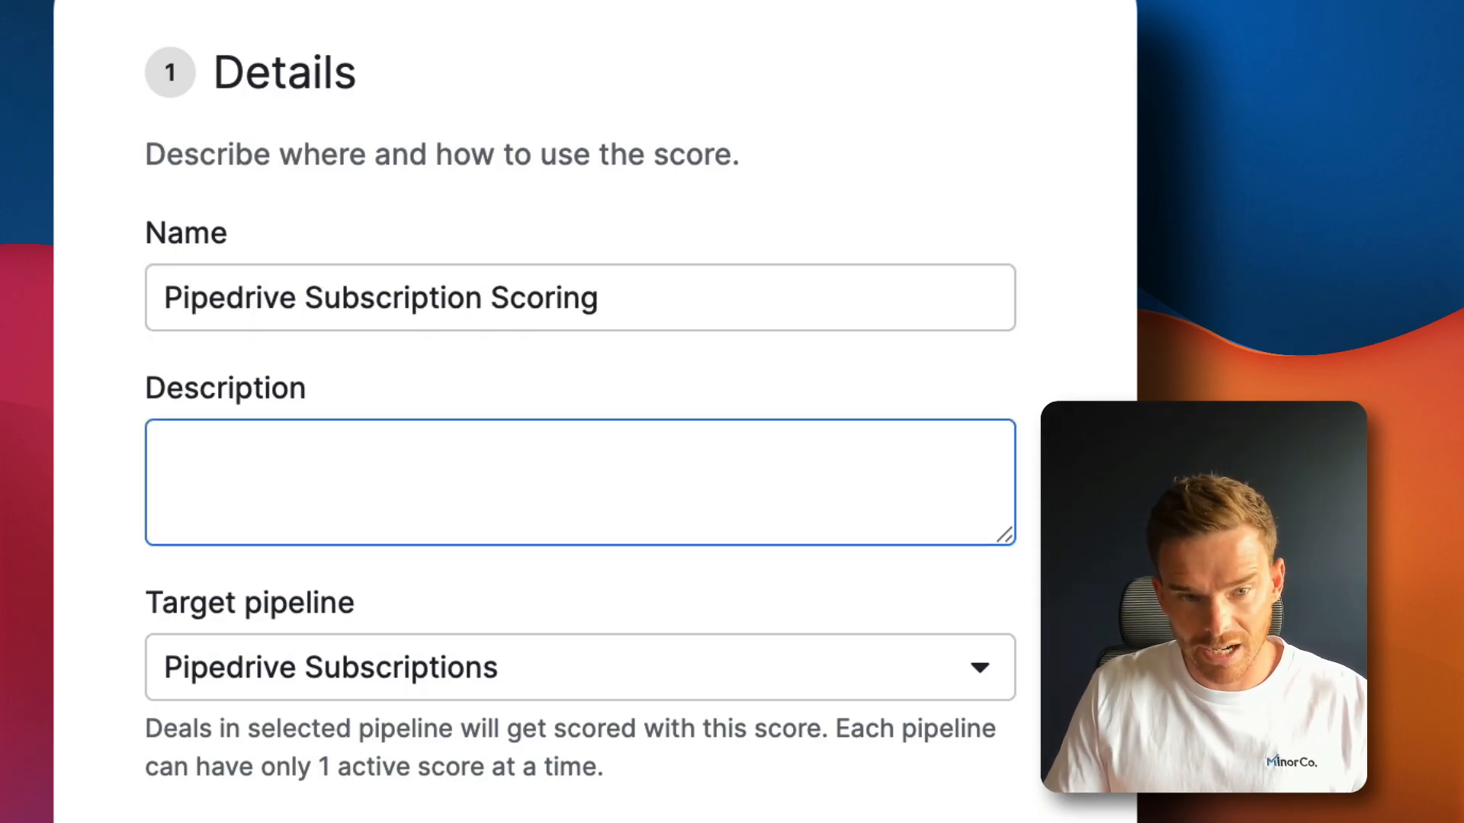
type("Scoring ")
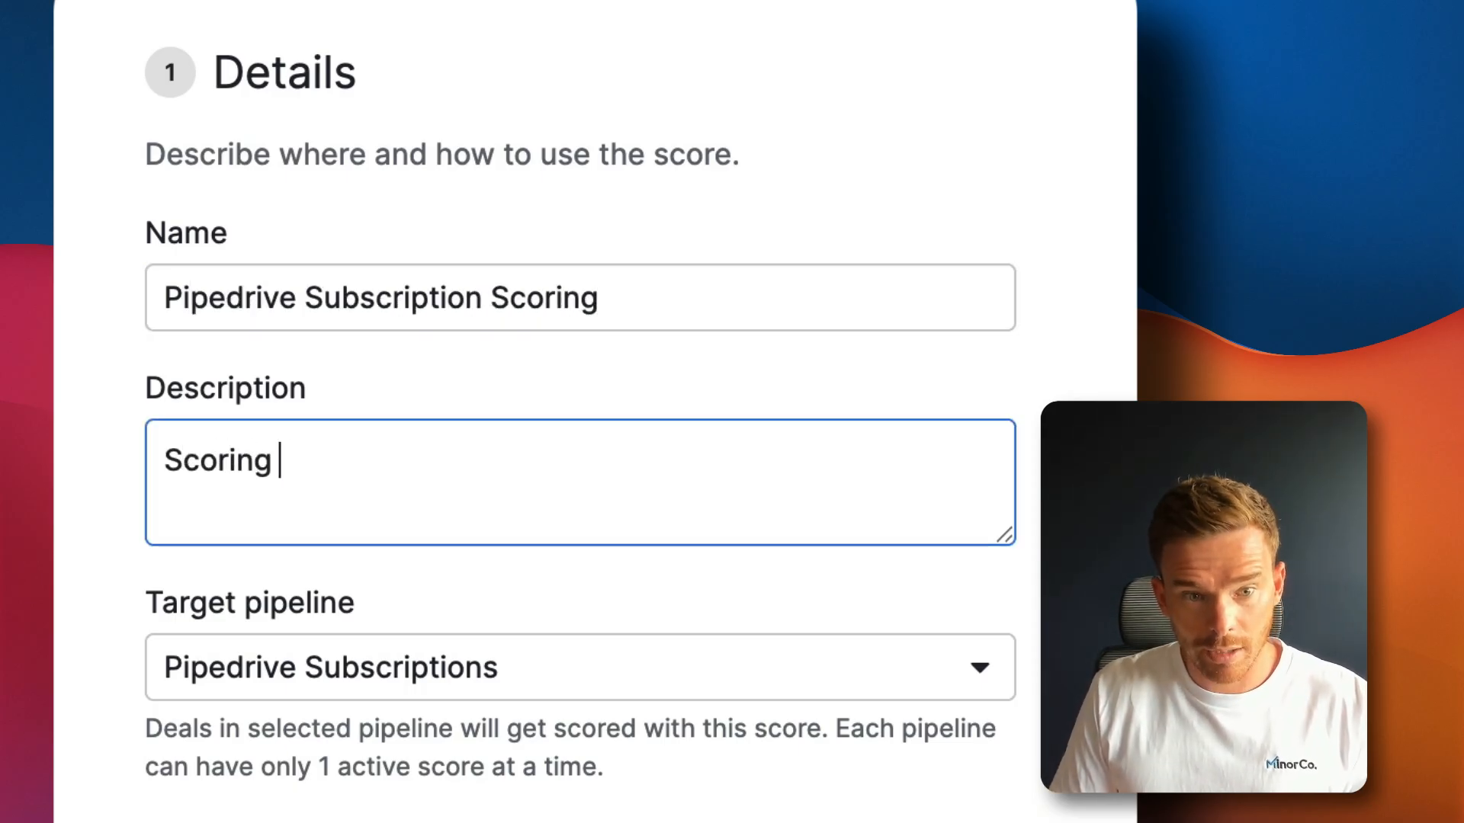
type("rules for Pipedrive subscript")
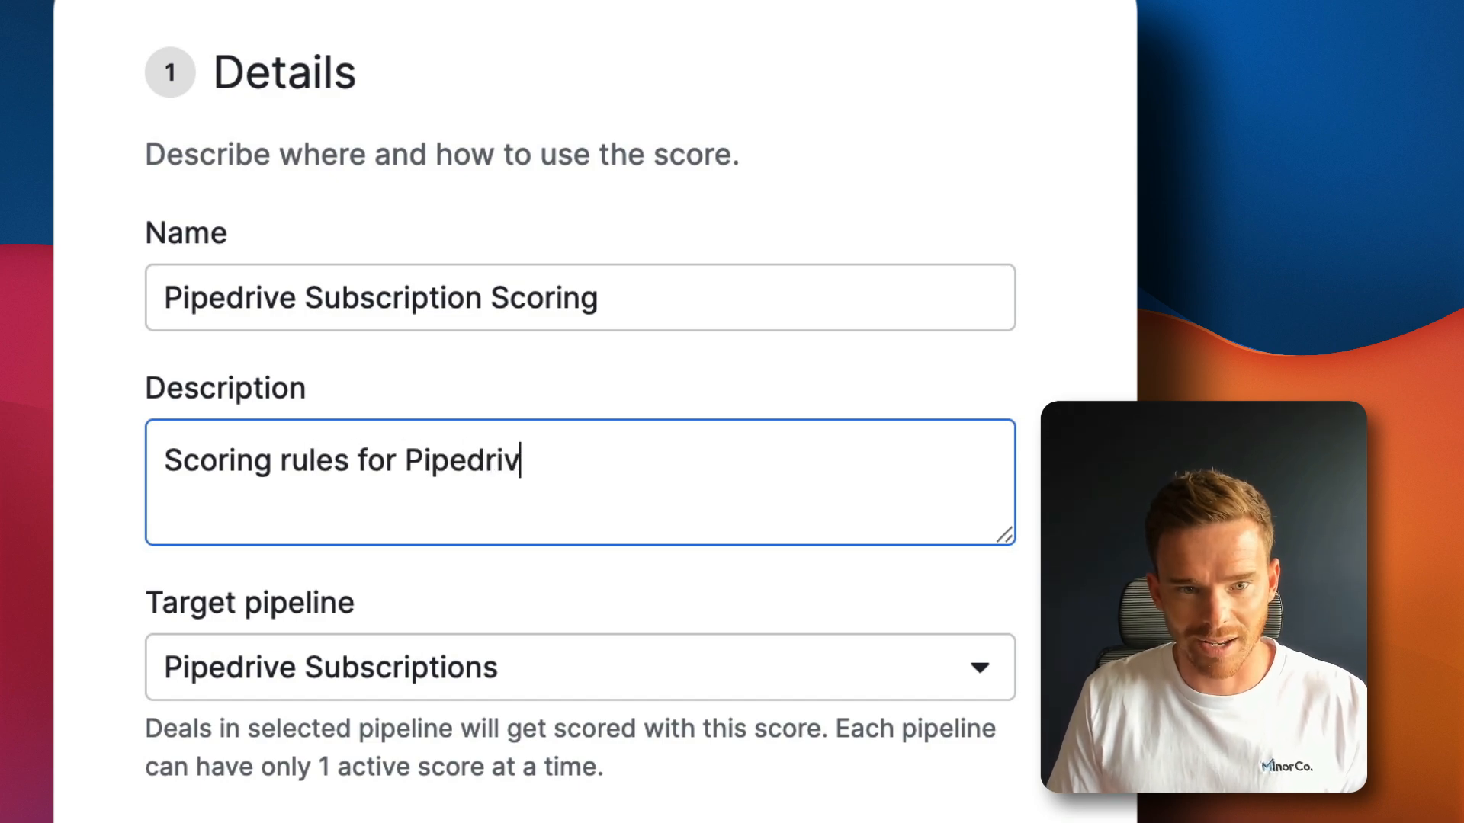
type("ions.")
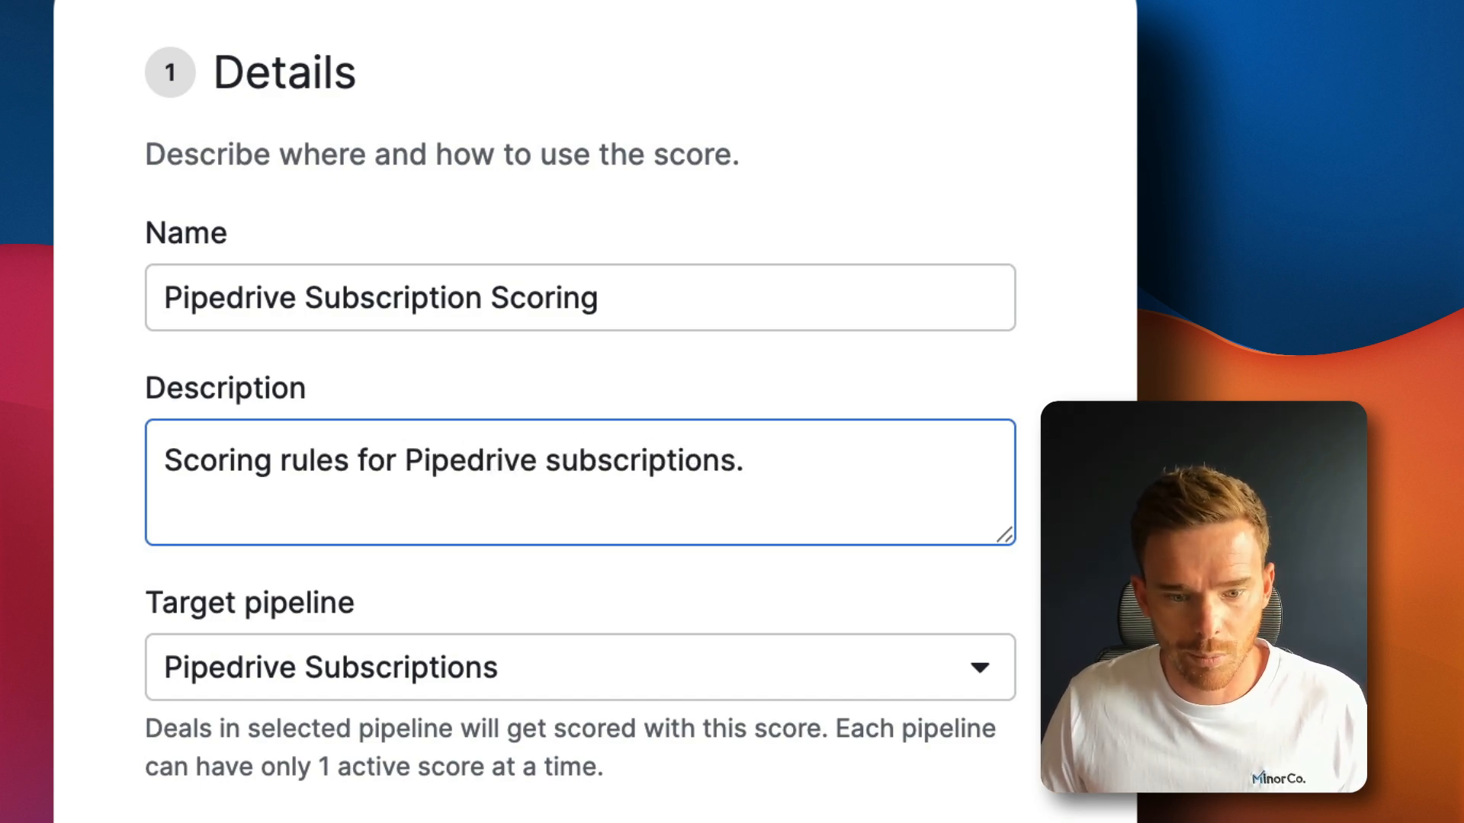
left_click(271, 706)
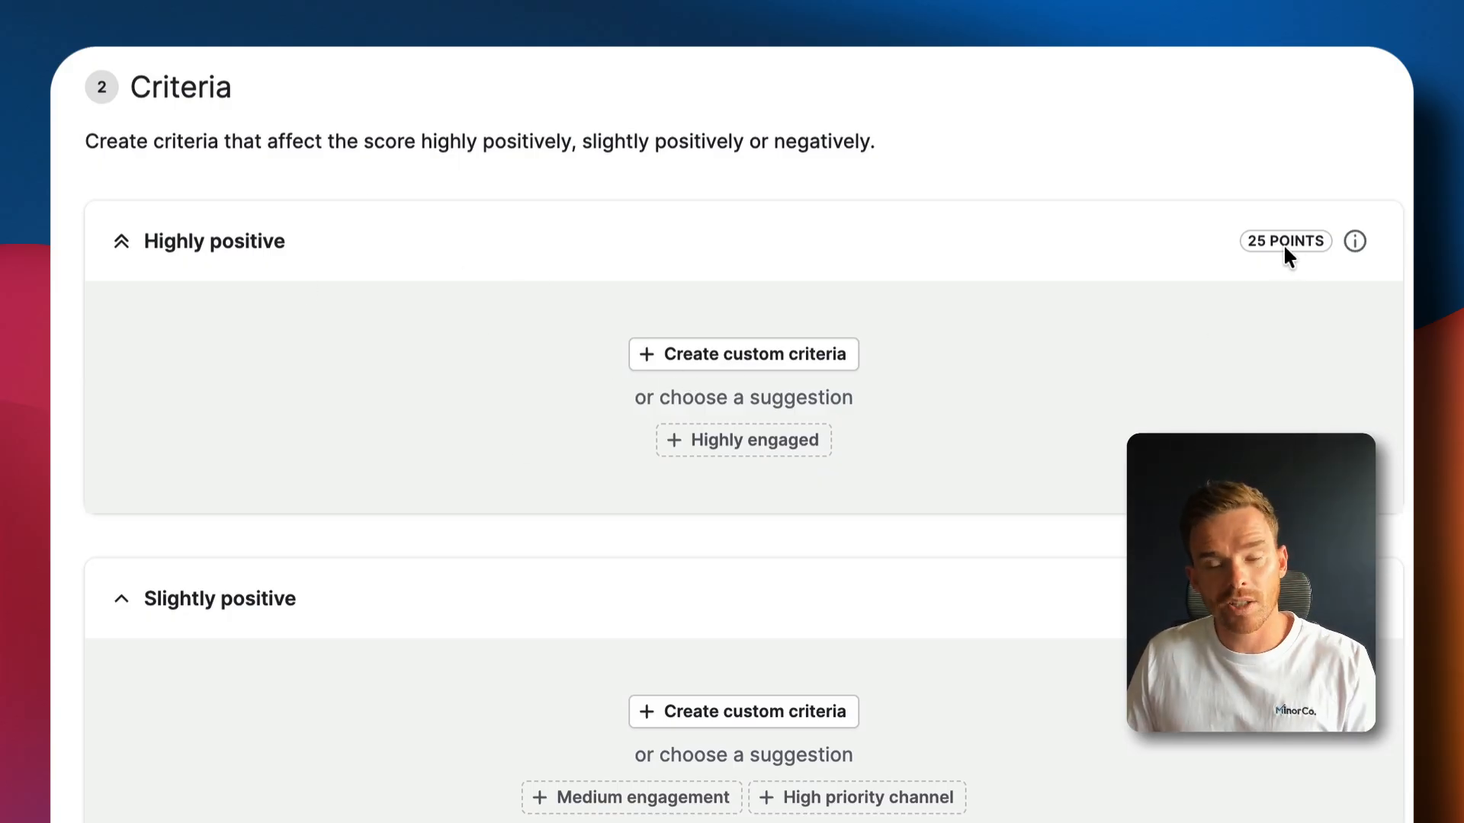
scroll(546, 265, "down", 5)
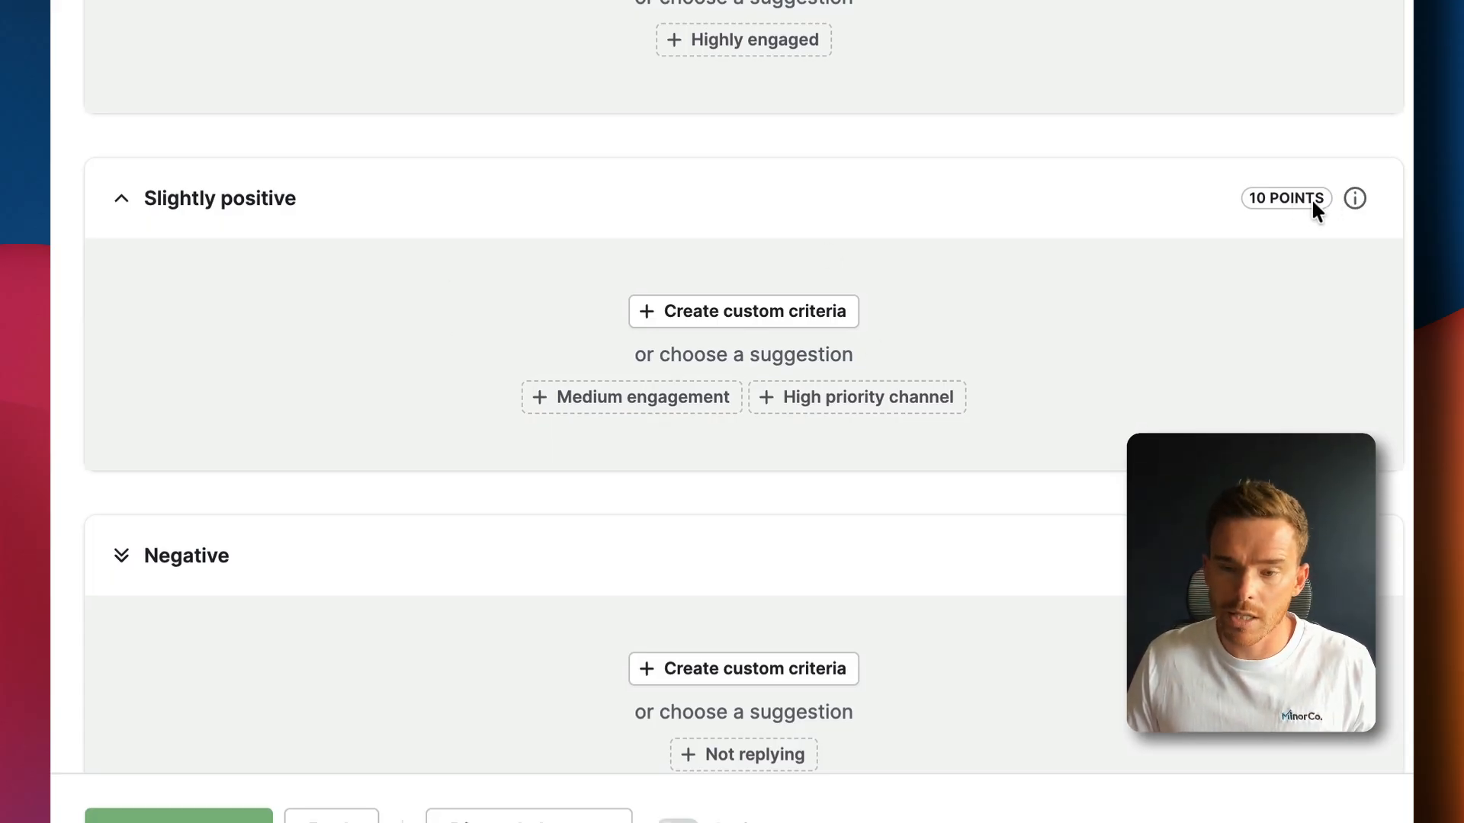
scroll(862, 436, "down", 2)
scroll(865, 442, "down", 2)
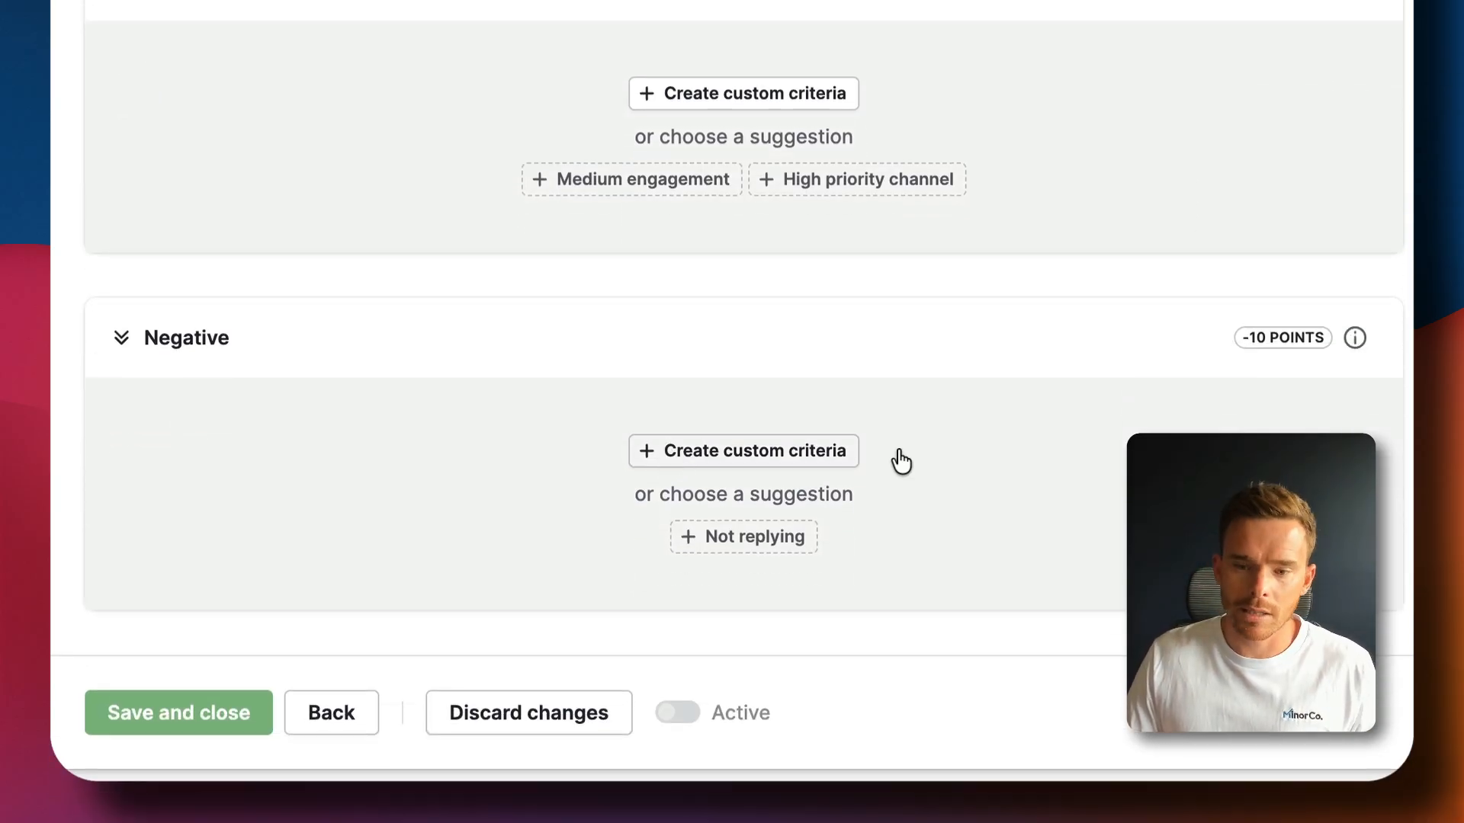
scroll(1130, 407, "up", 2)
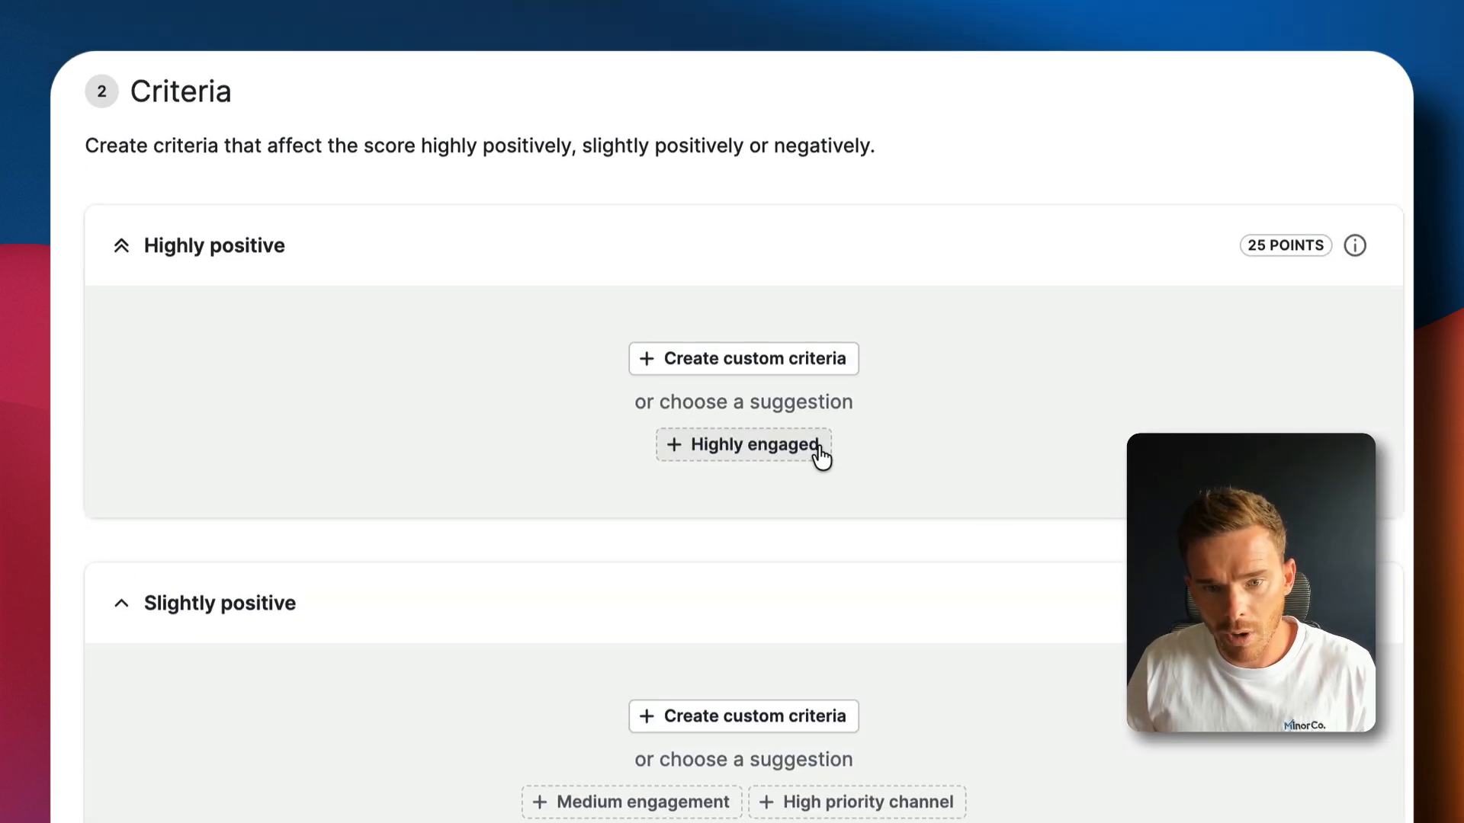
Add and save the suggested Highly engaged criterion: email received, activity this week, next activity set
left_click(723, 450)
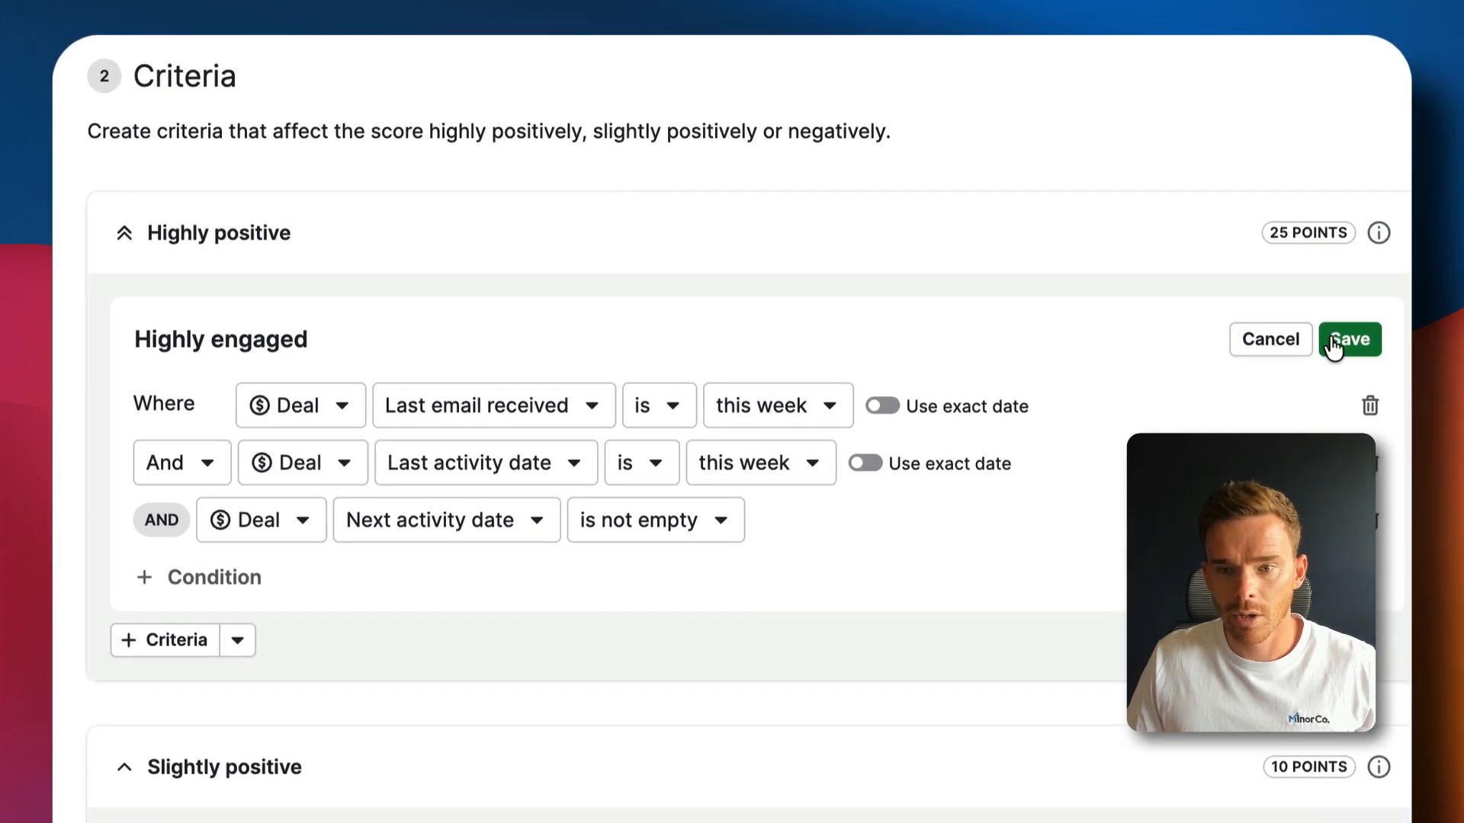
left_click(1463, 269)
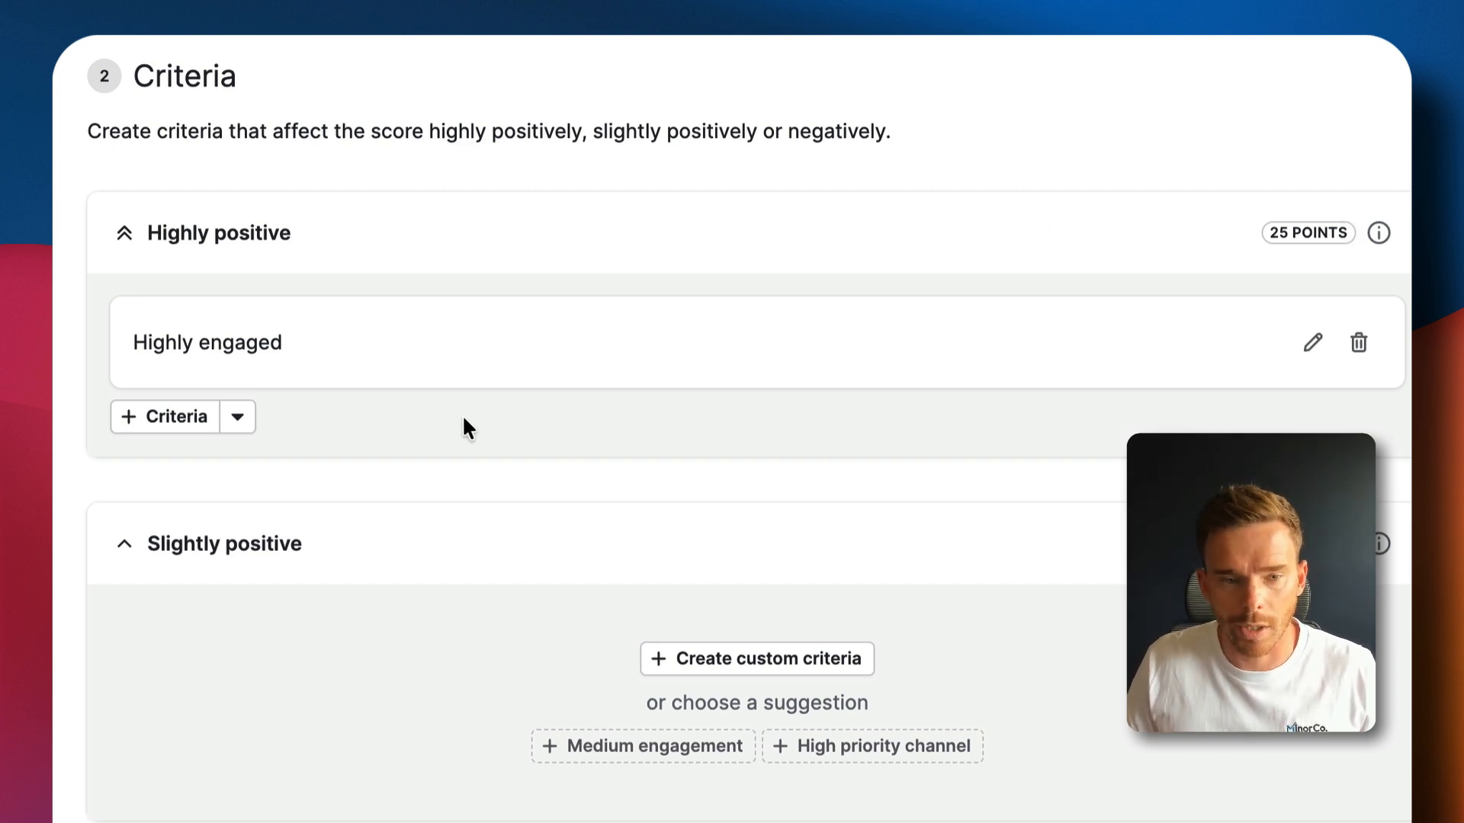
Add another Highly positive criterion titled 'Source = Client Referral'
left_click(176, 416)
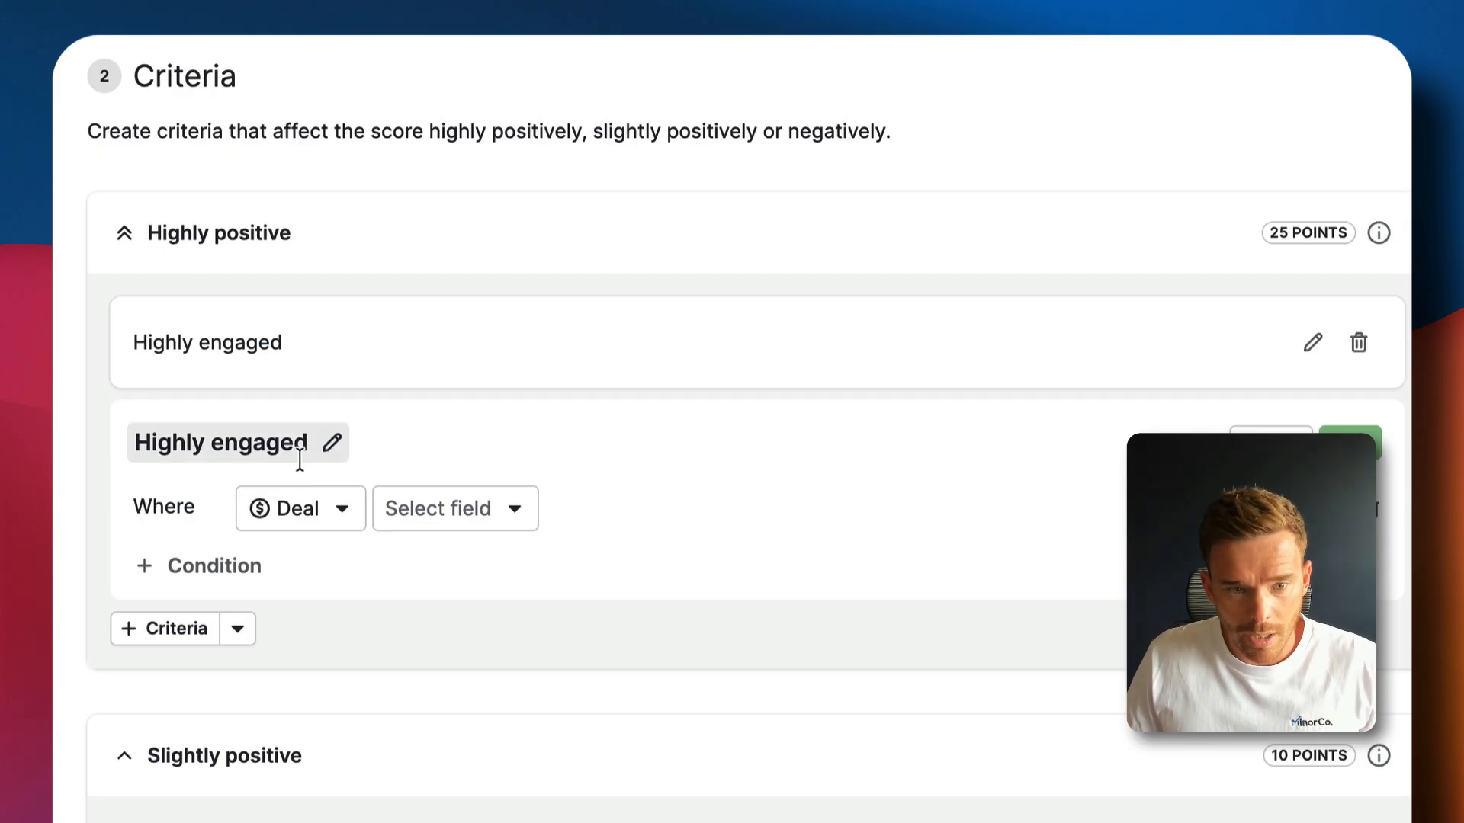
left_click(320, 442)
key("super+a")
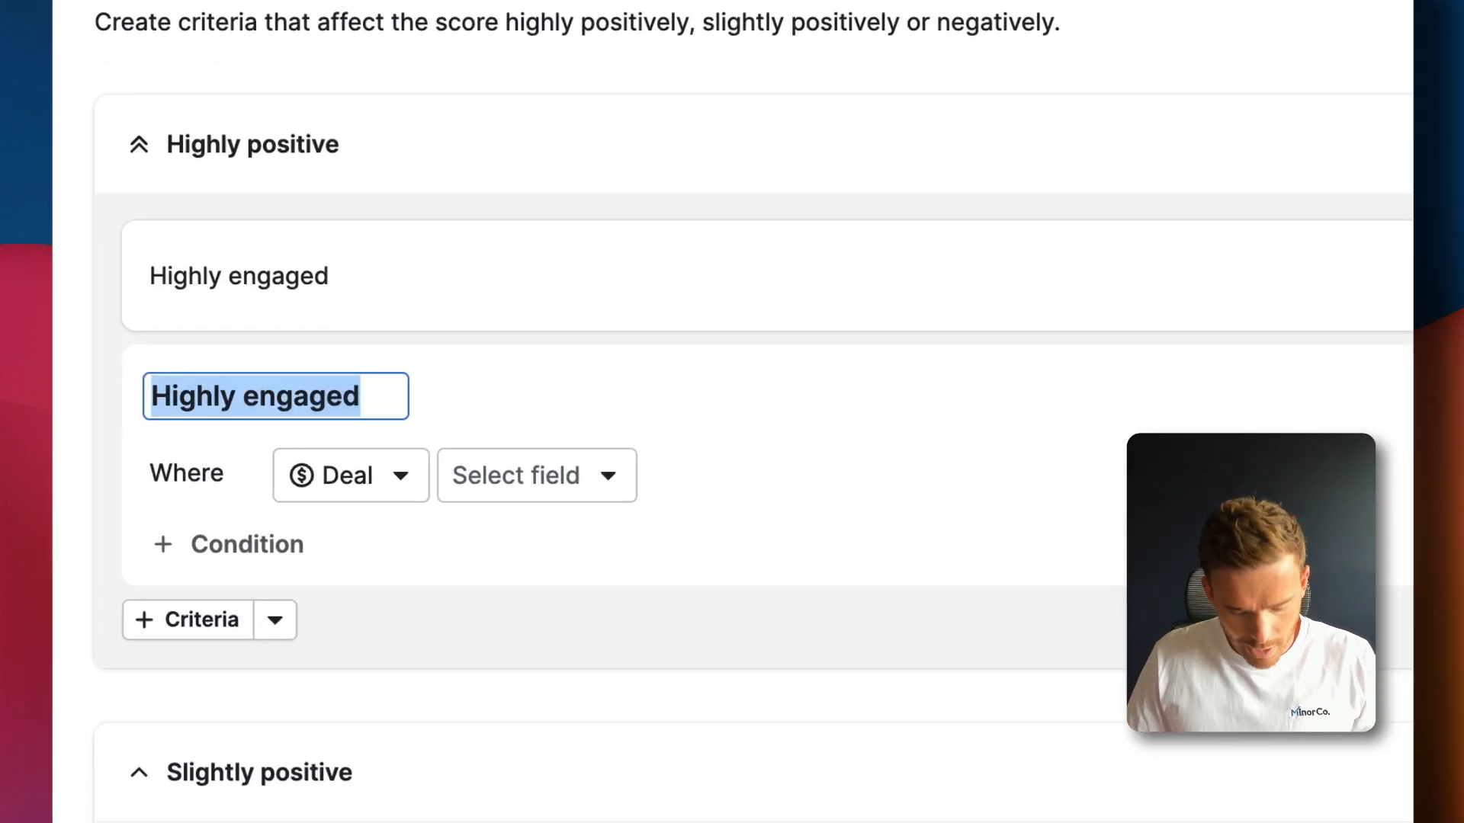
type("Source = ")
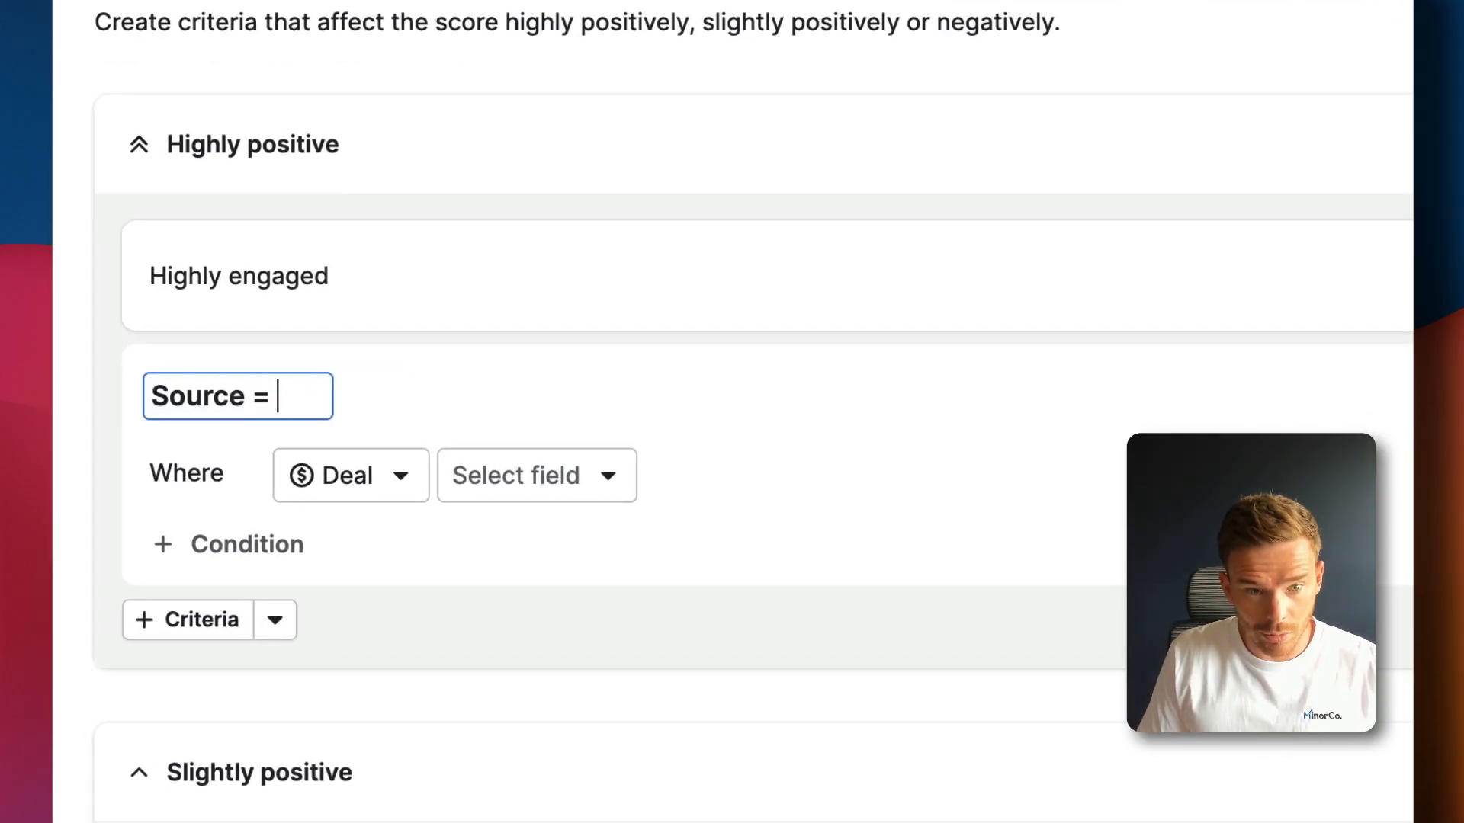
type("Client Referraal")
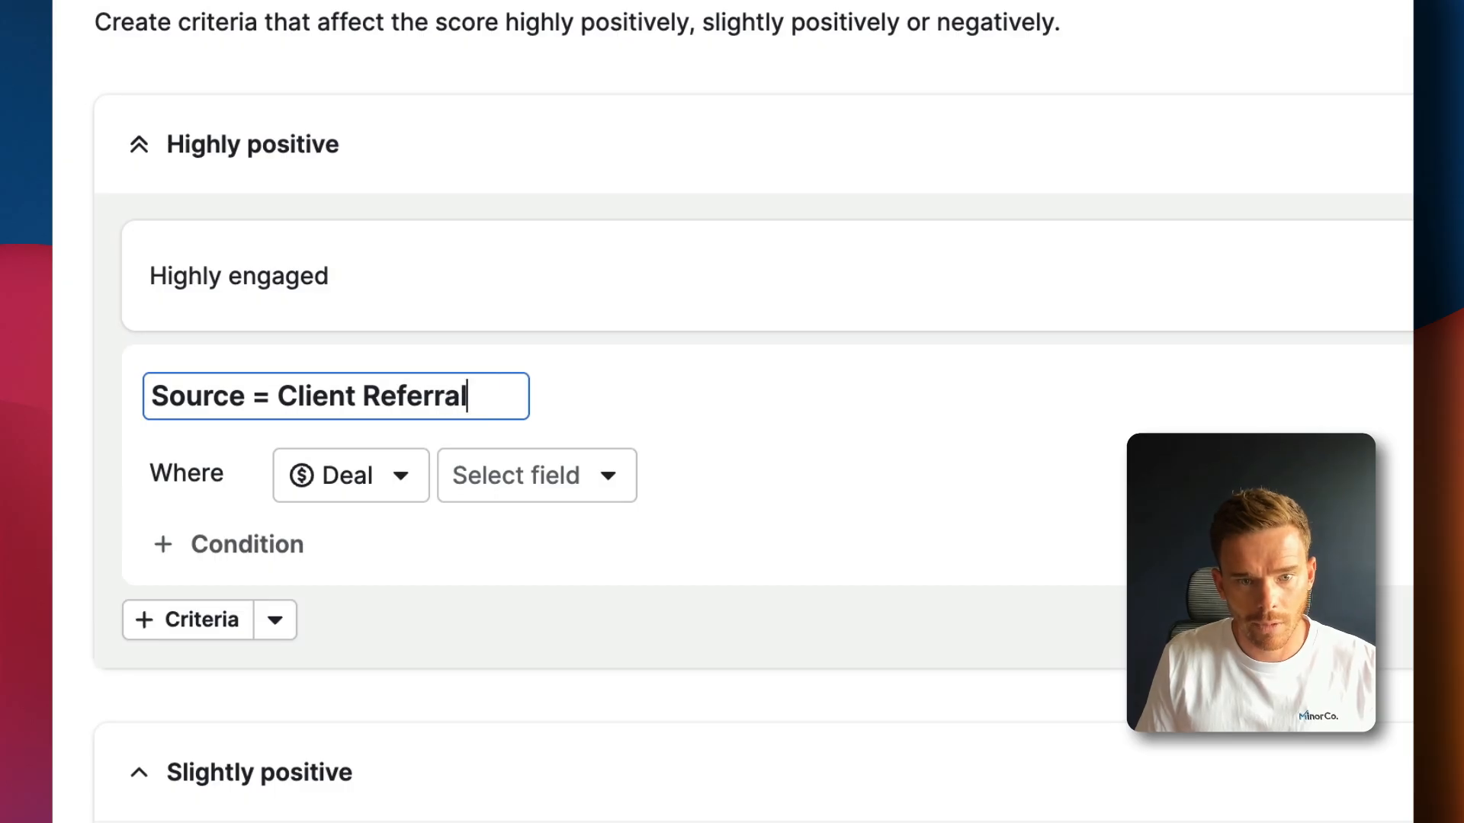
key("BackSpace")
type("al")
key("BackSpace")
key("BackSpace")
type("l")
left_click(535, 550)
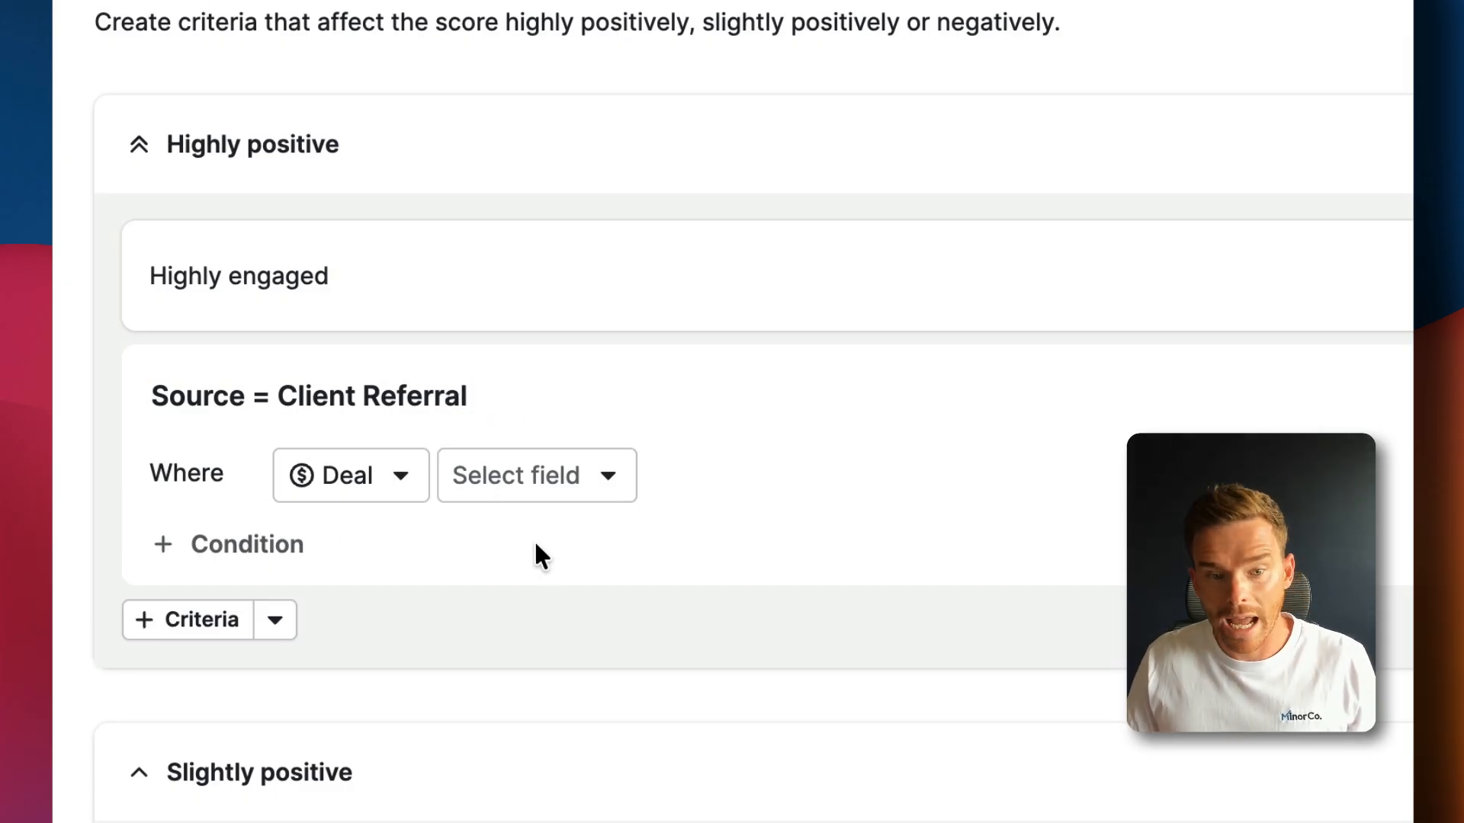
Set its condition to Deal Source is Client Referral and save it
scroll(535, 457, "down", 4)
left_click(533, 172)
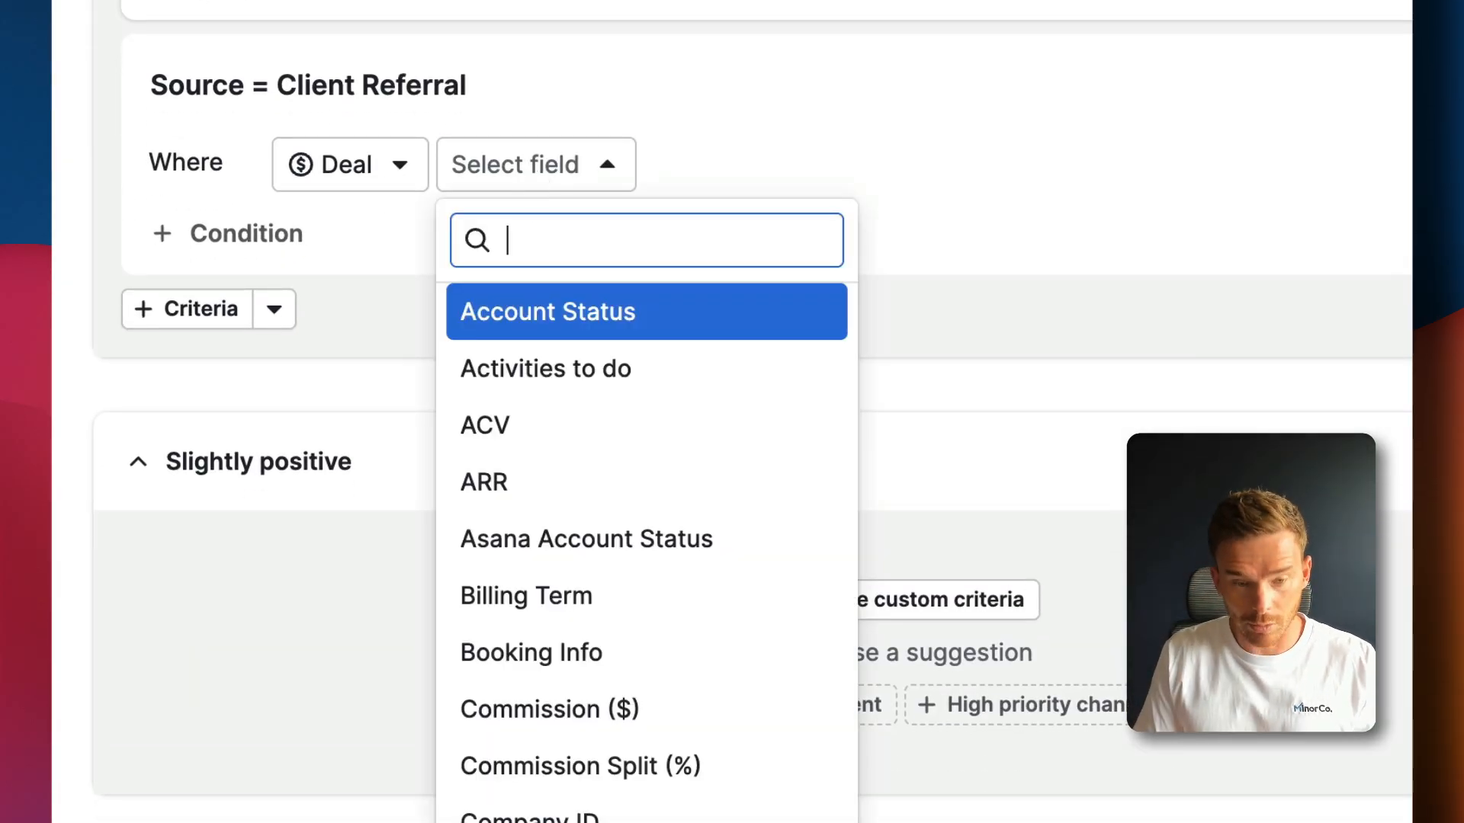
type("sourc")
left_click(583, 321)
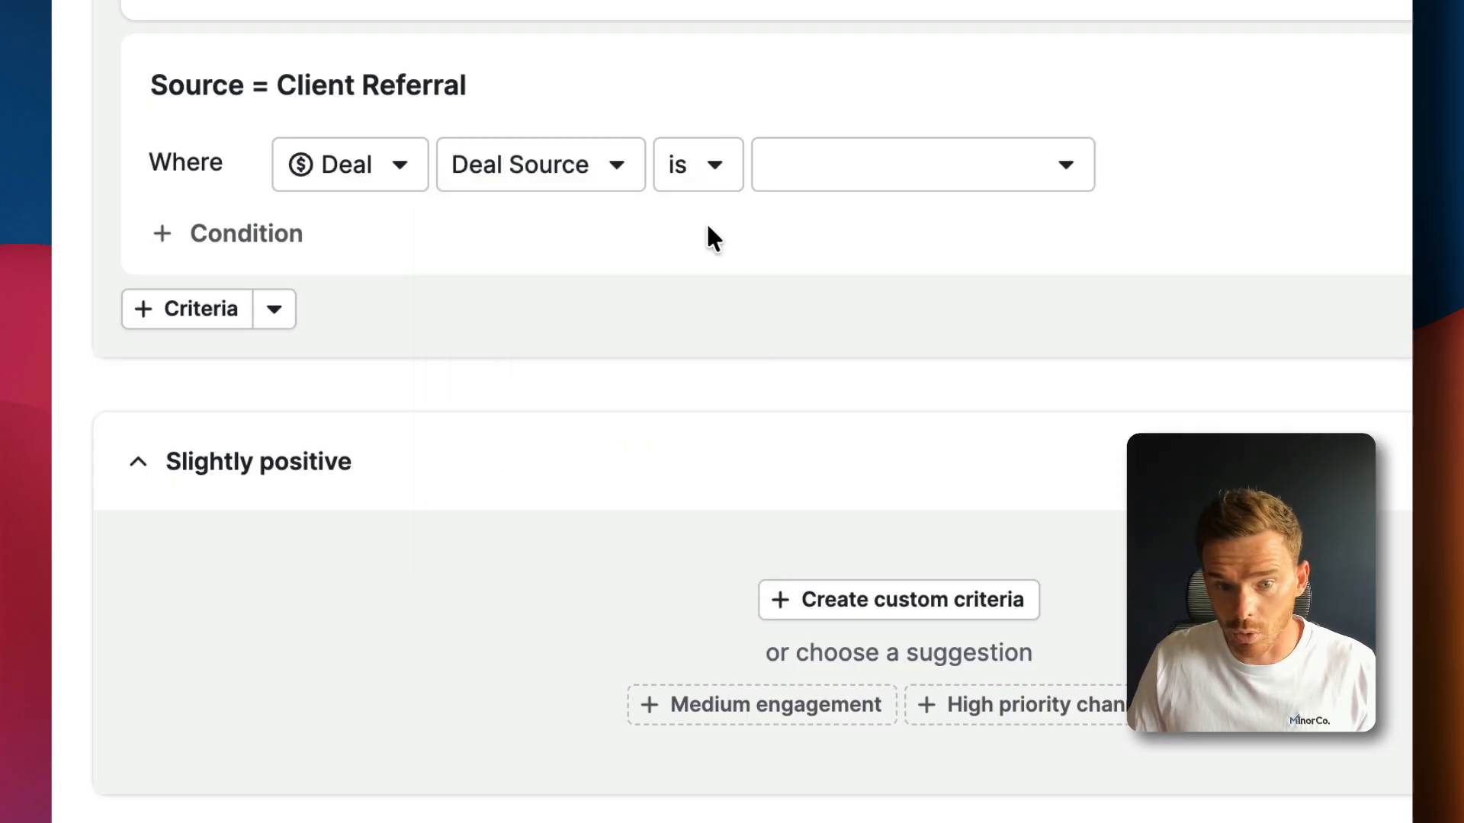
left_click(952, 181)
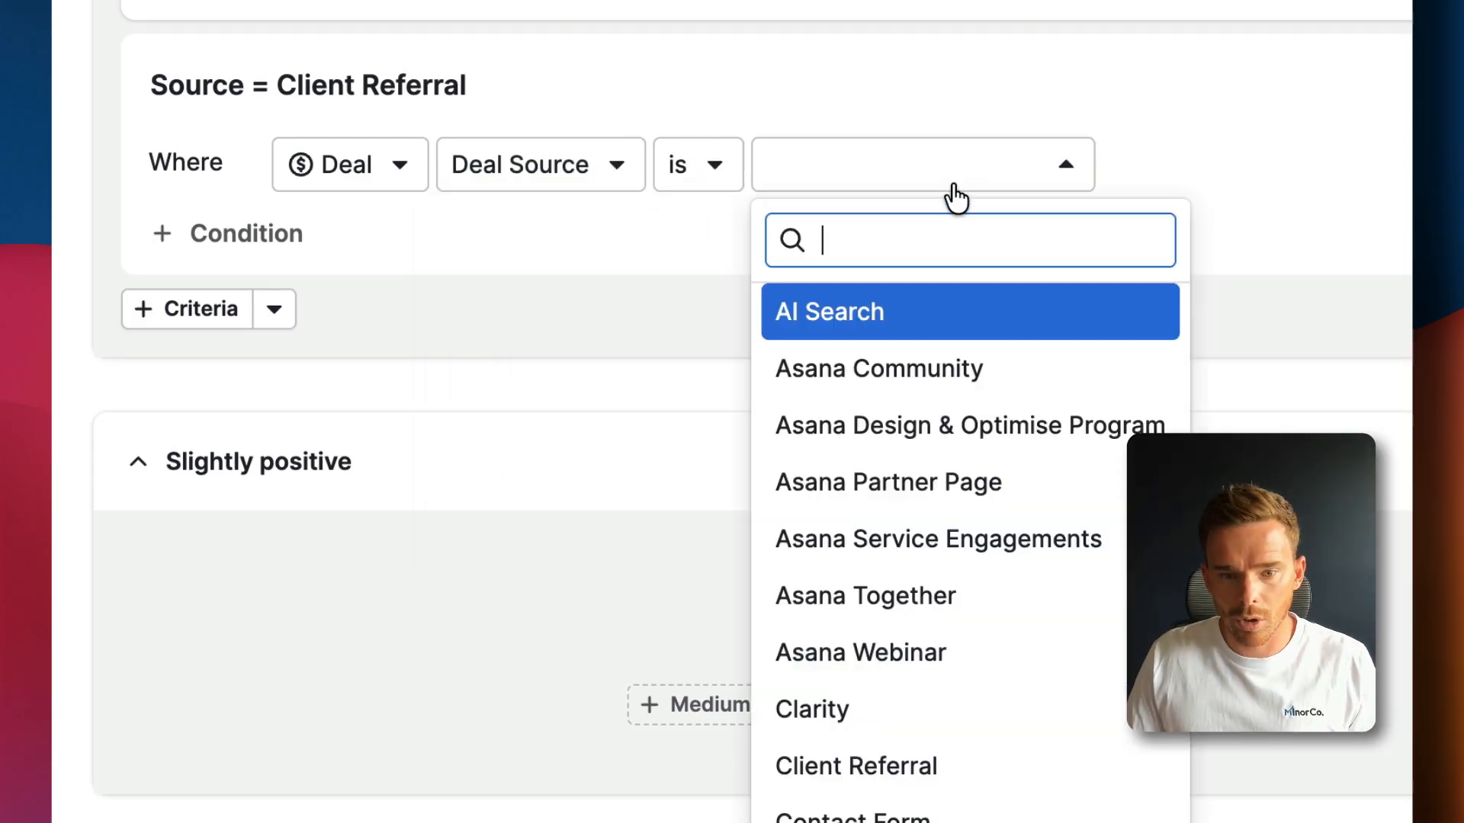
scroll(944, 381, "down", 2)
scroll(937, 415, "down", 1)
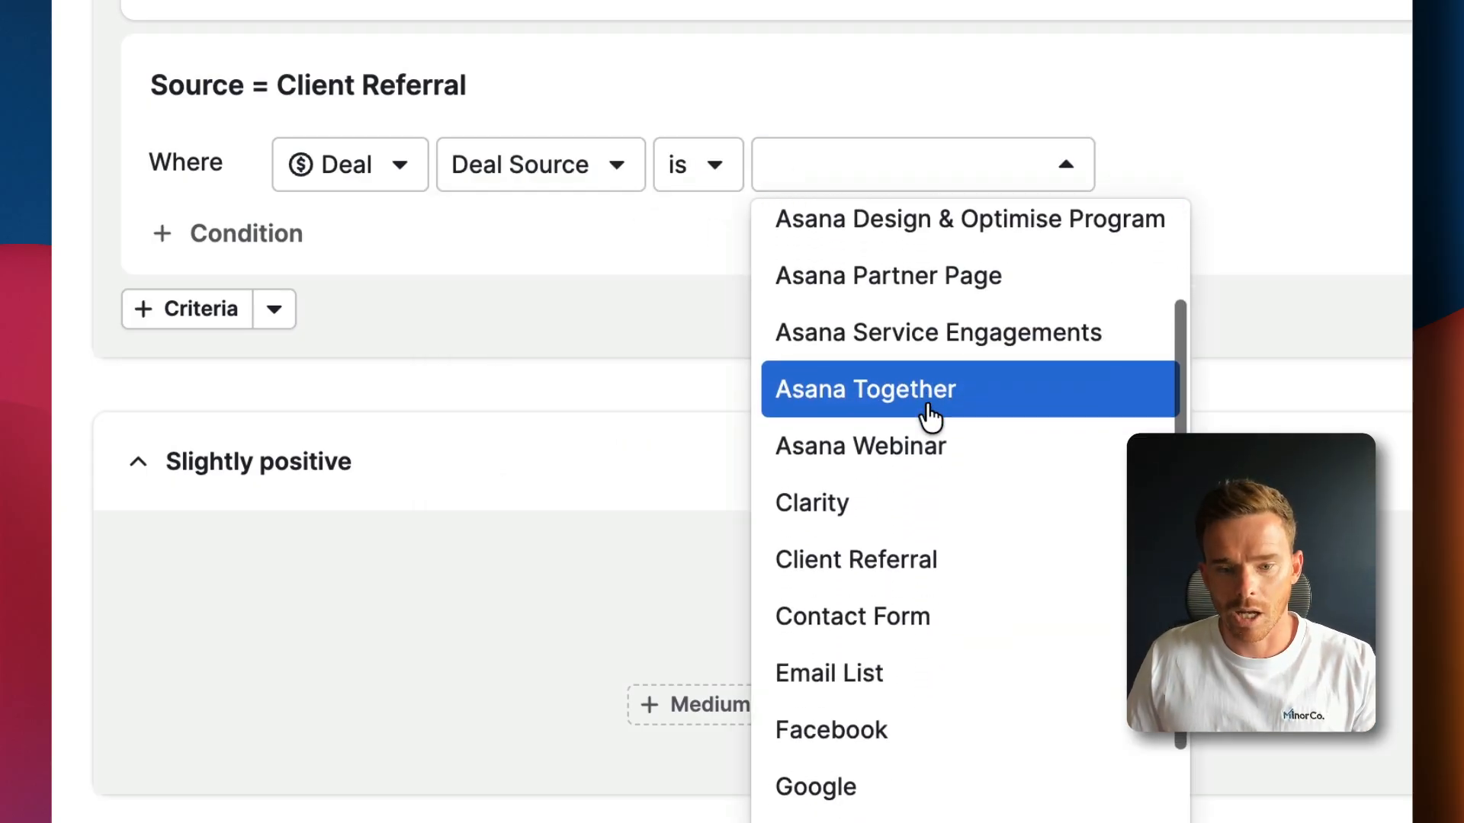
scroll(925, 457, "down", 2)
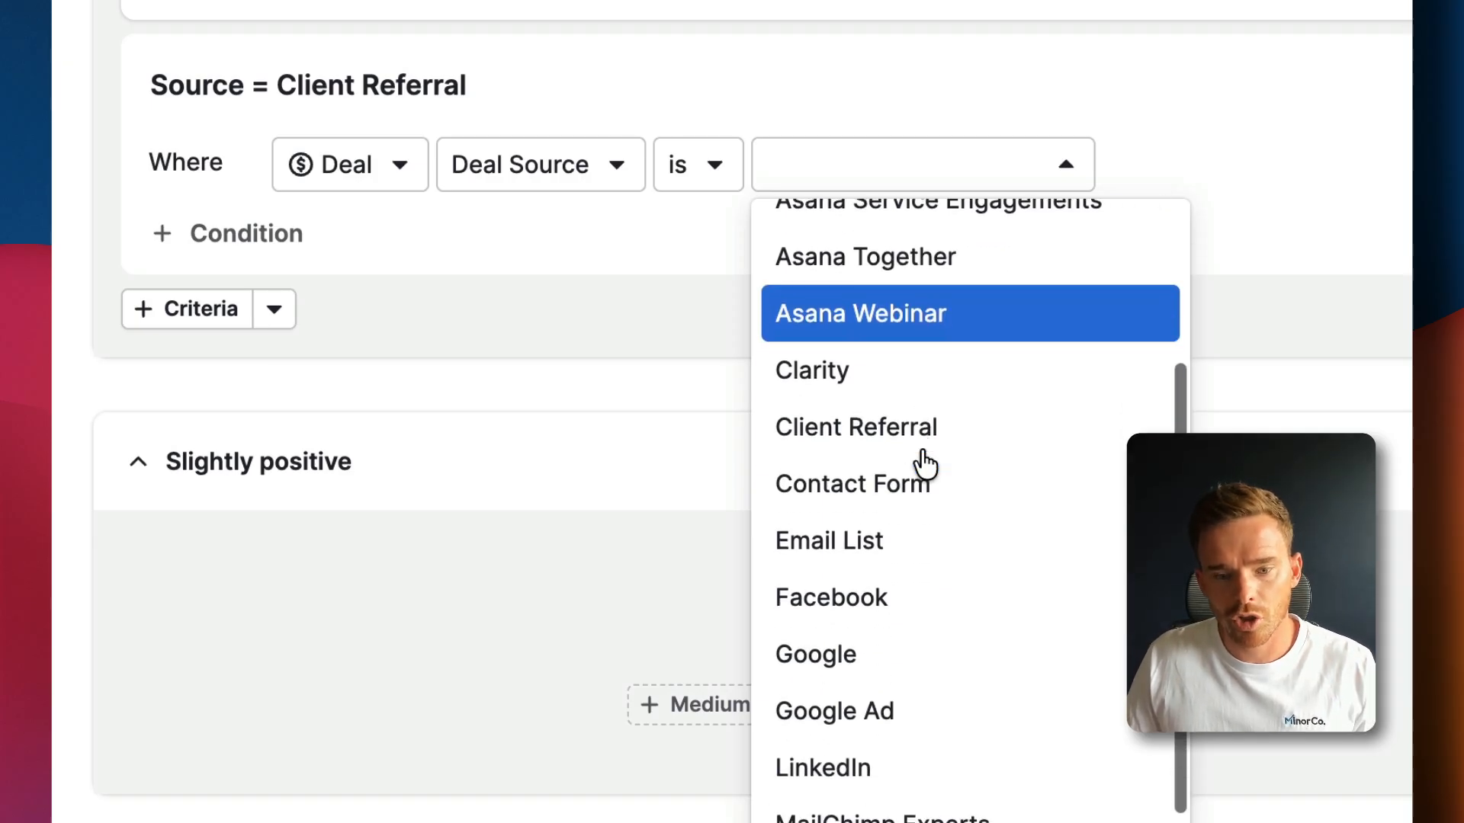
scroll(924, 487, "down", 8)
scroll(925, 482, "up", 12)
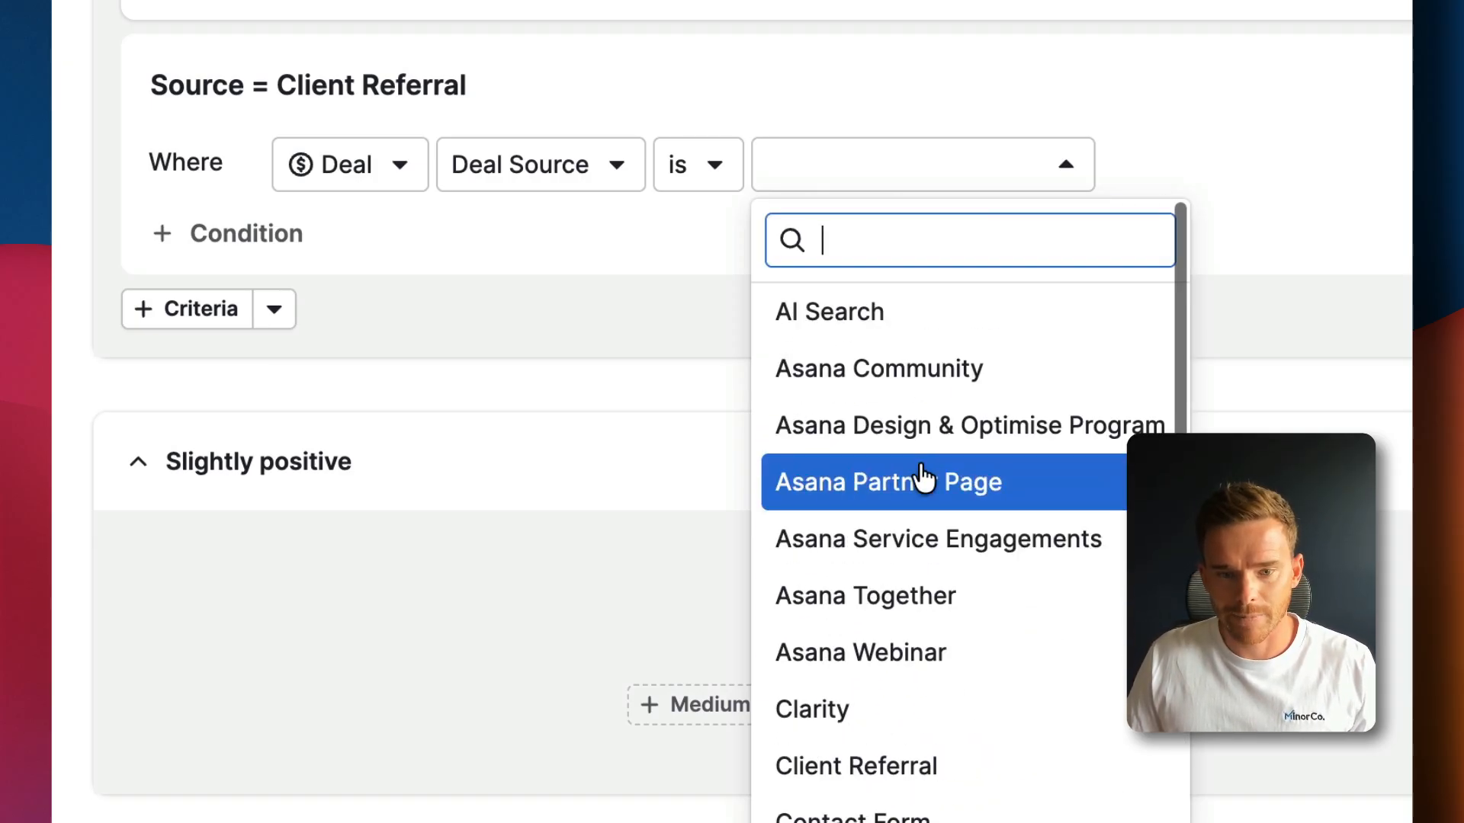
type("cl")
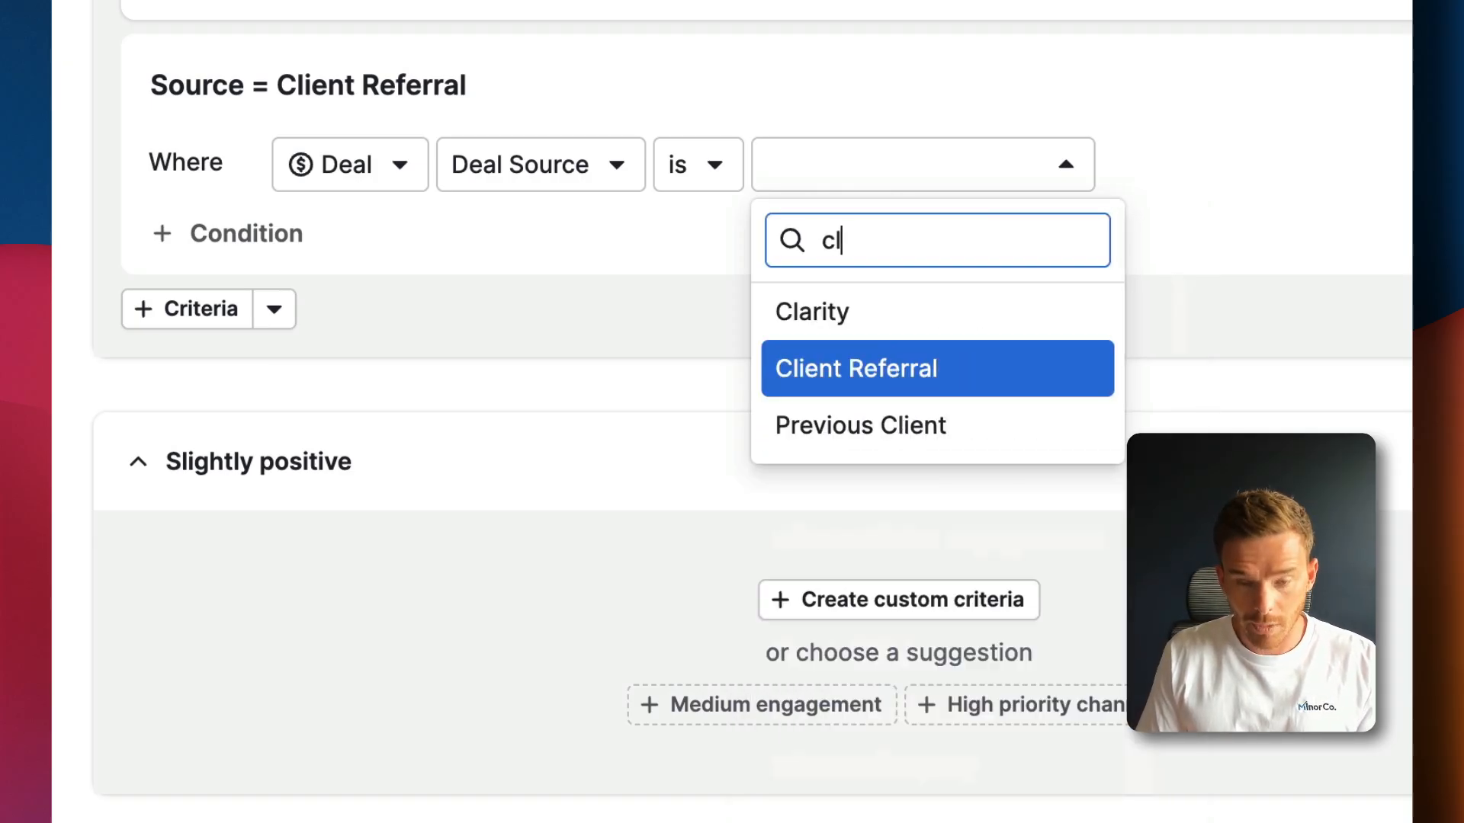
left_click(890, 372)
left_click(662, 240)
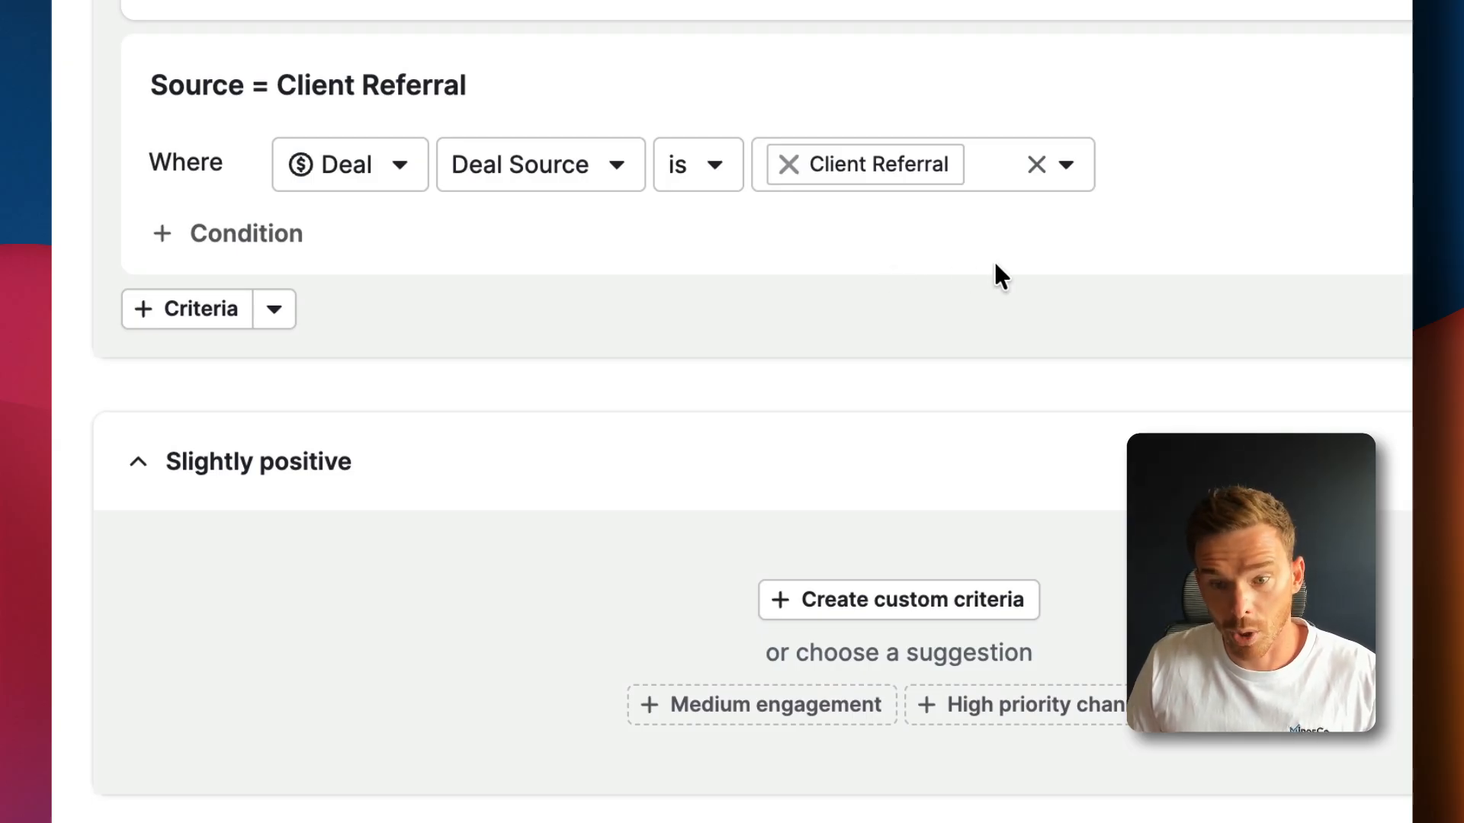
left_click(1336, 340)
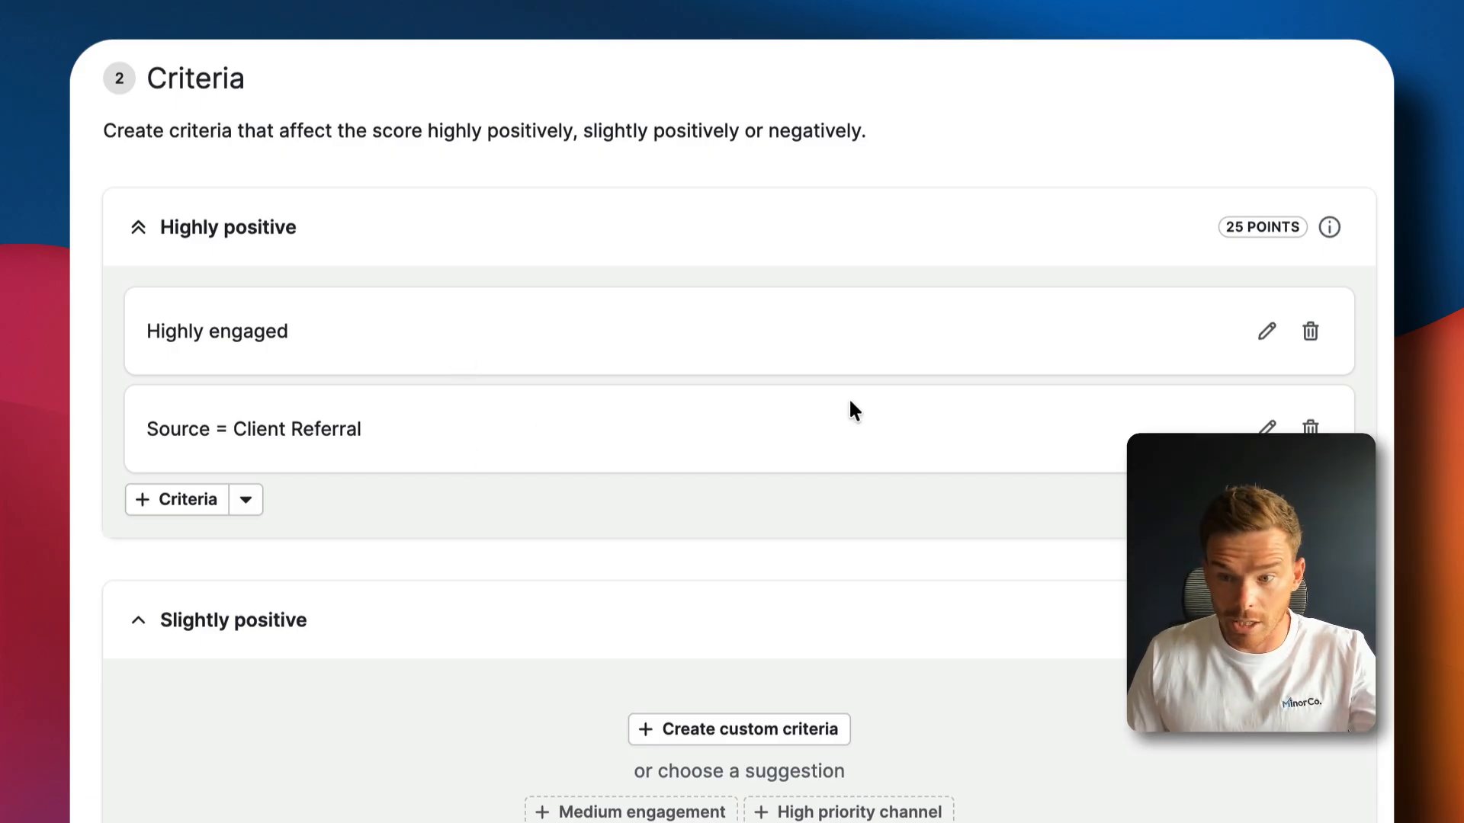
Add a Highly positive criterion requiring Deal Value is more or equal to 5000 and save it
left_click(148, 502)
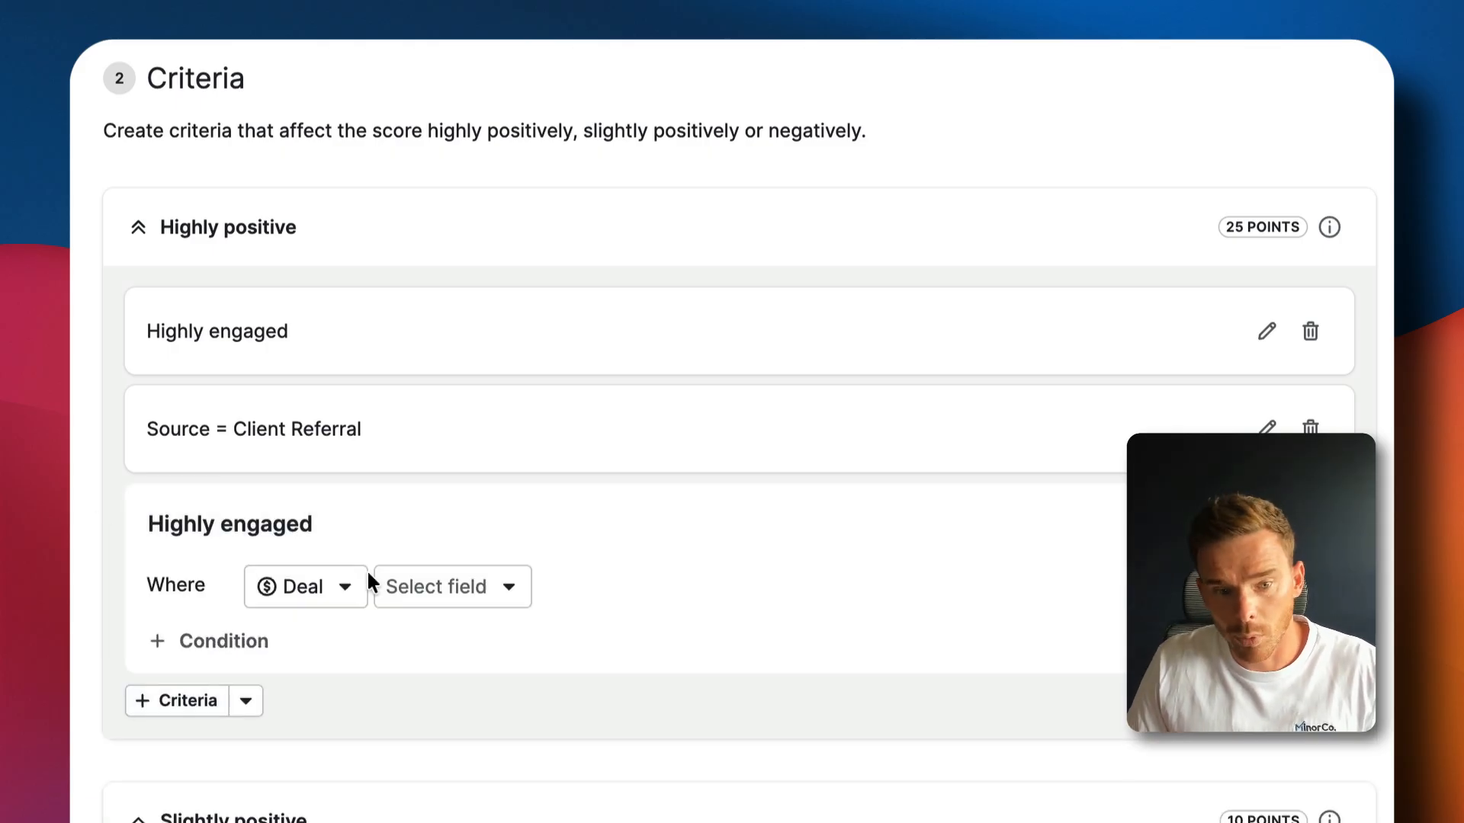
left_click(397, 589)
type("value")
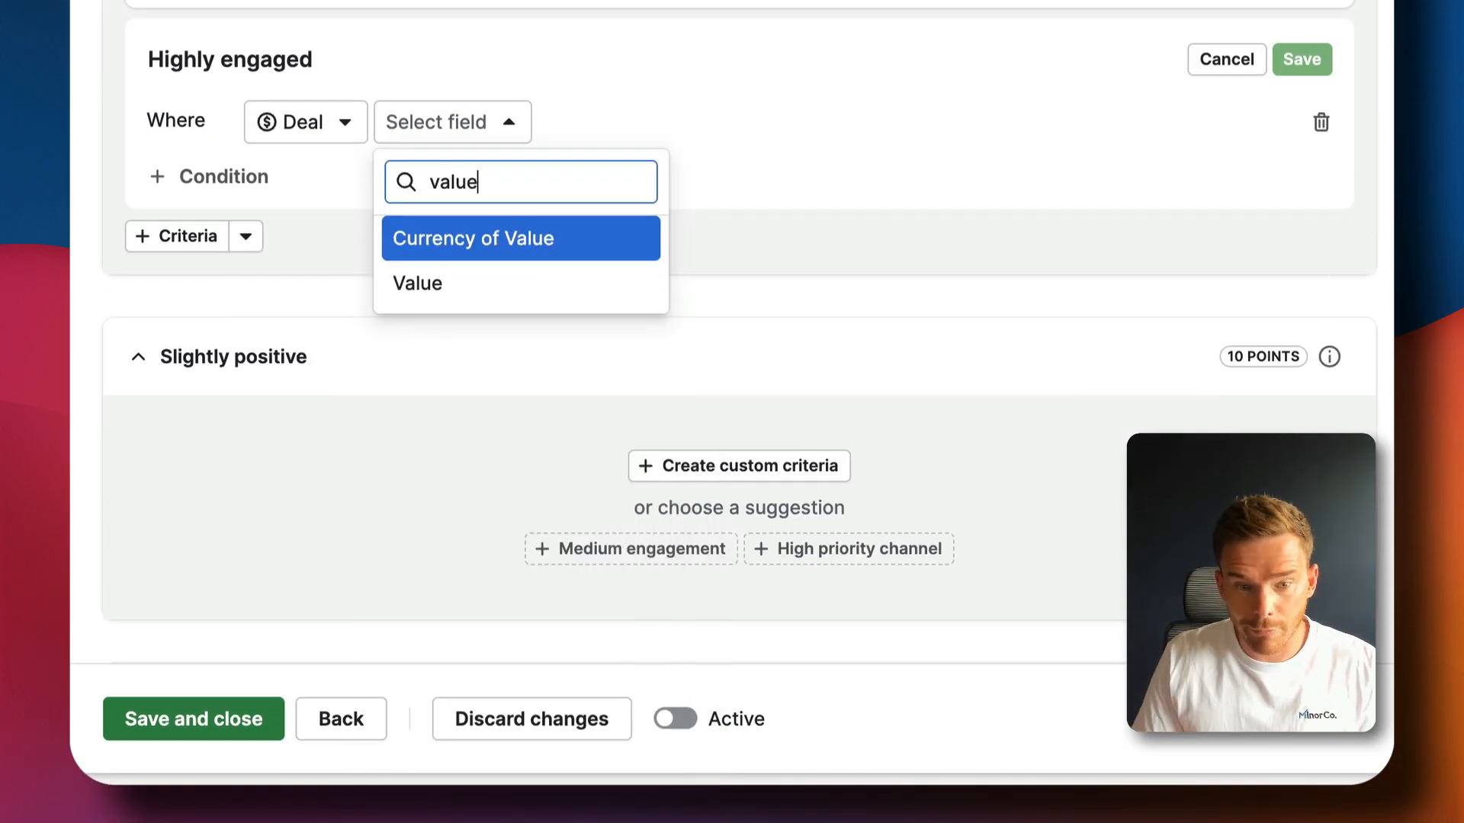
left_click(425, 282)
left_click(552, 142)
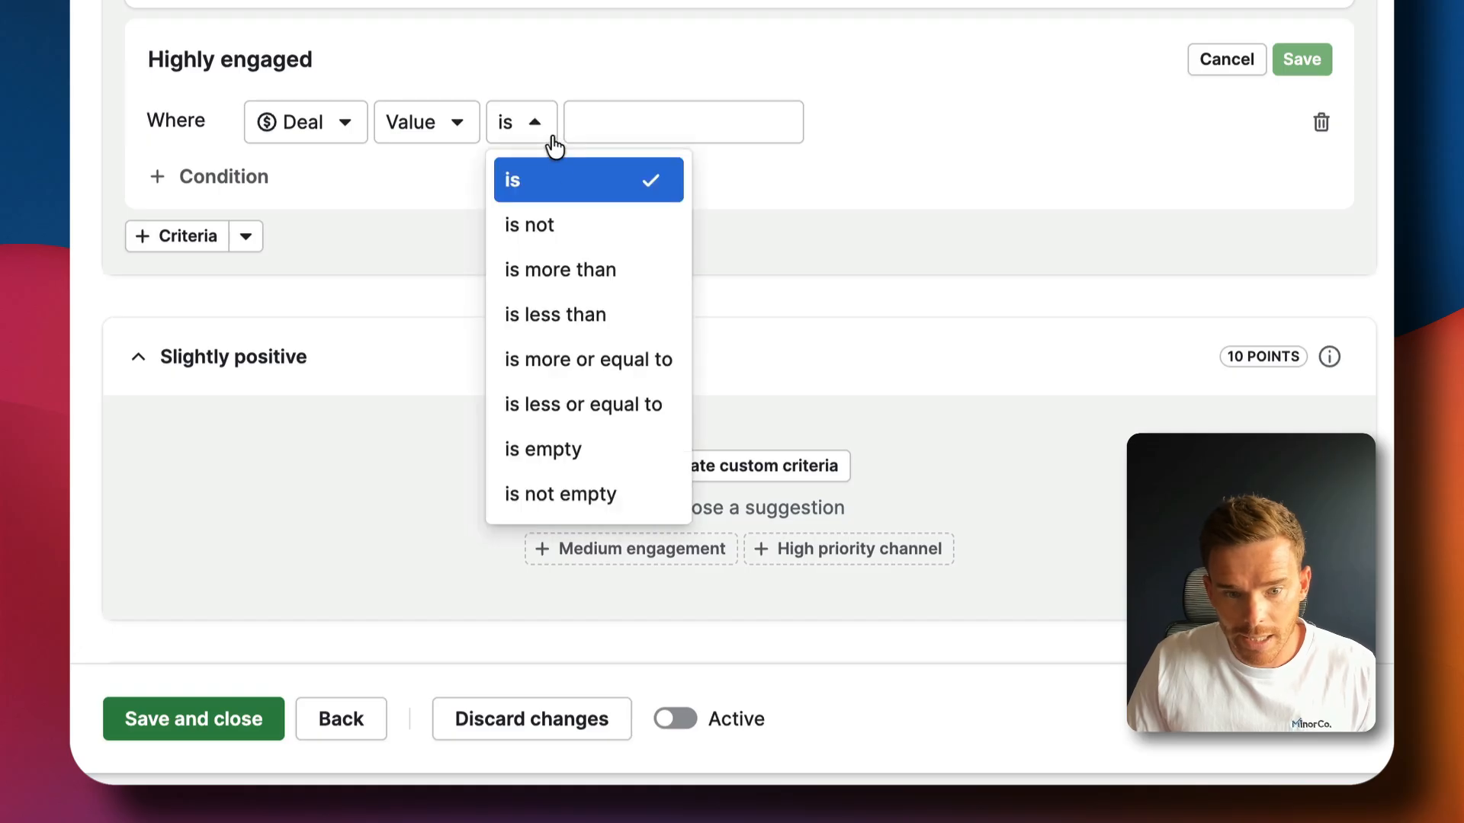
left_click(614, 364)
left_click(905, 135)
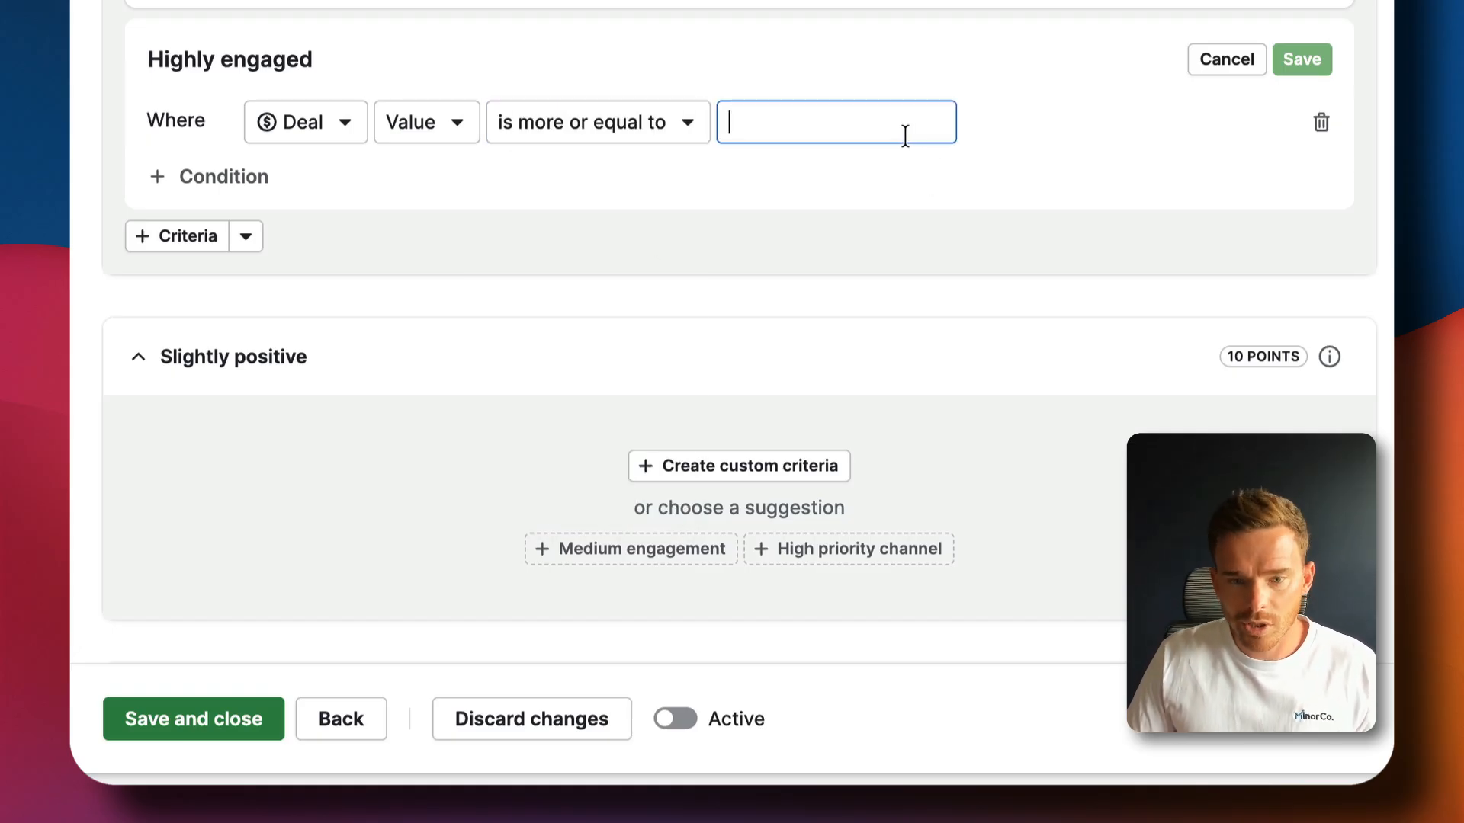
type("5000")
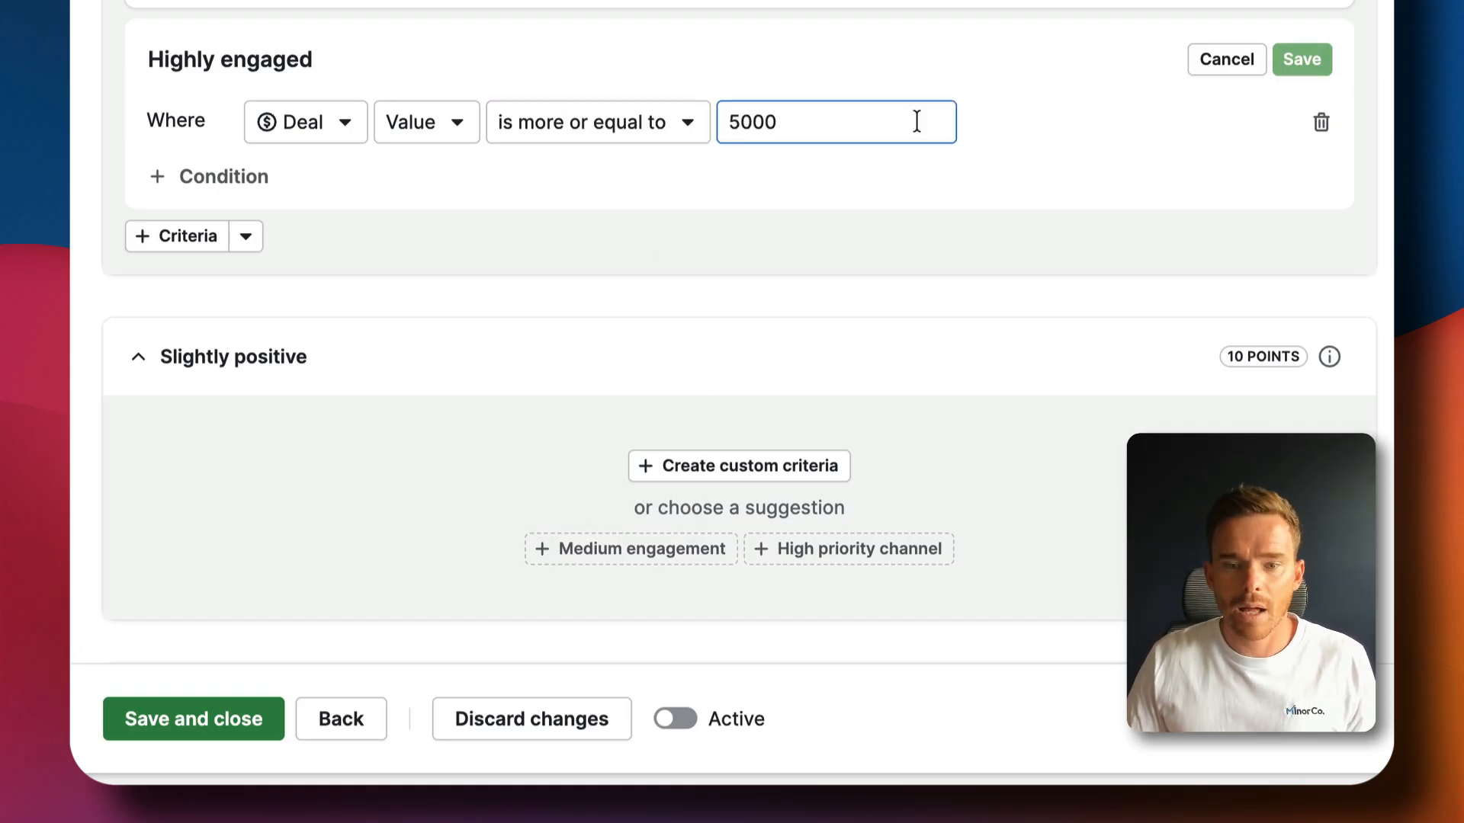
left_click(1090, 122)
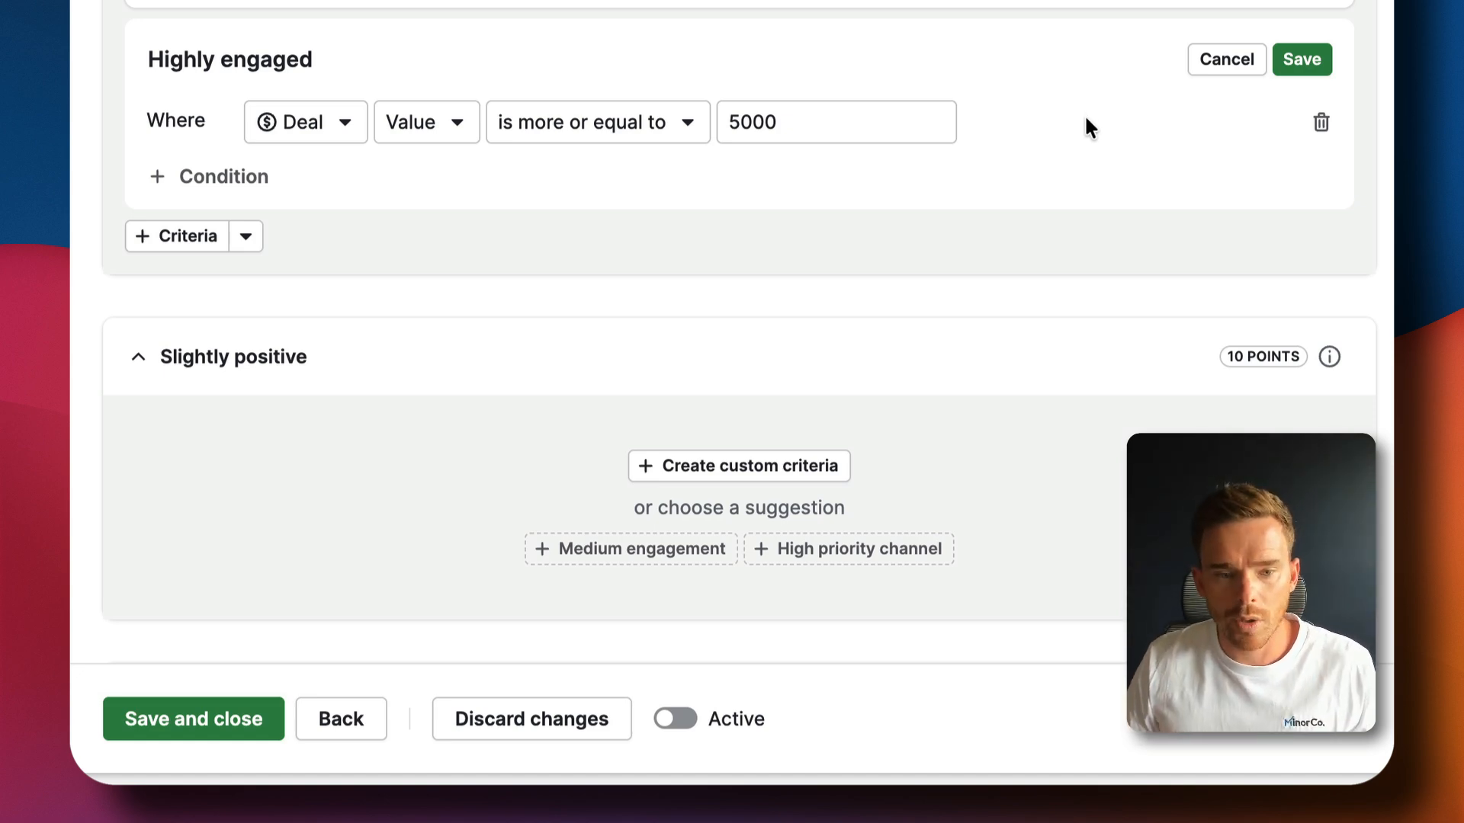
left_click(1301, 60)
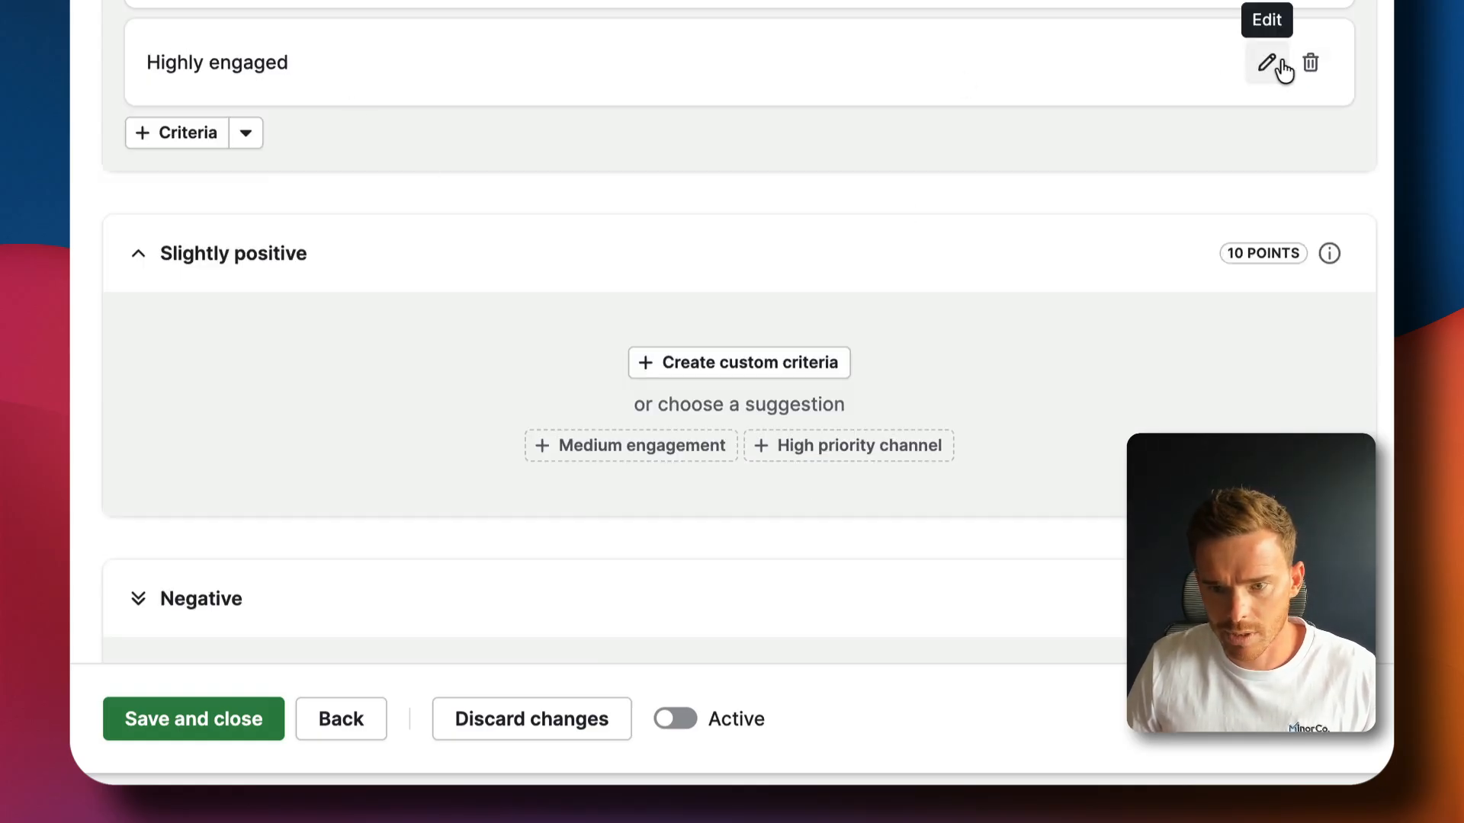
Rename that criterion to 'Valued $5000+' and save it
left_click(1282, 66)
left_click(309, 59)
type("Val")
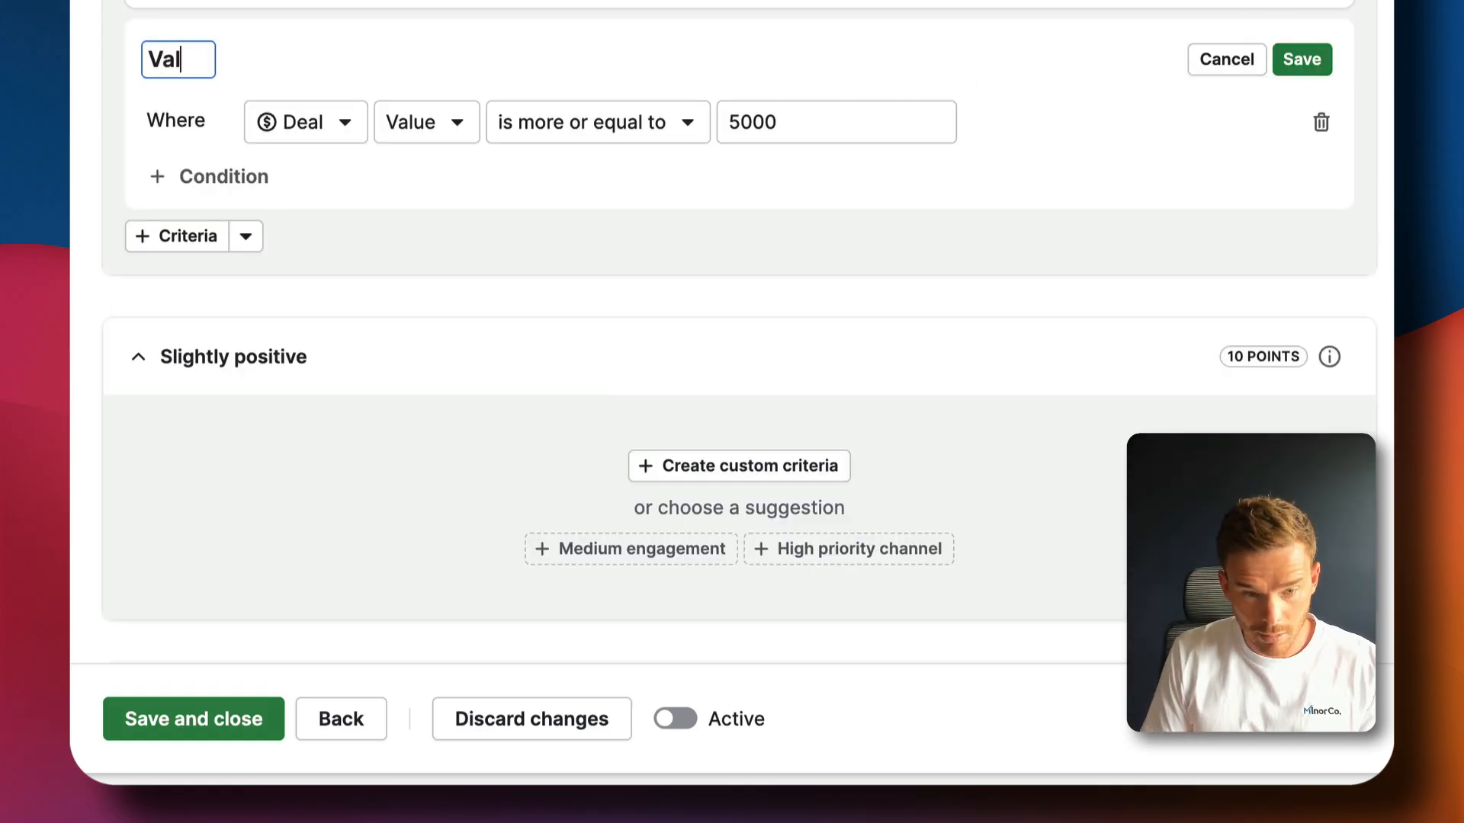
type("ued $5000+")
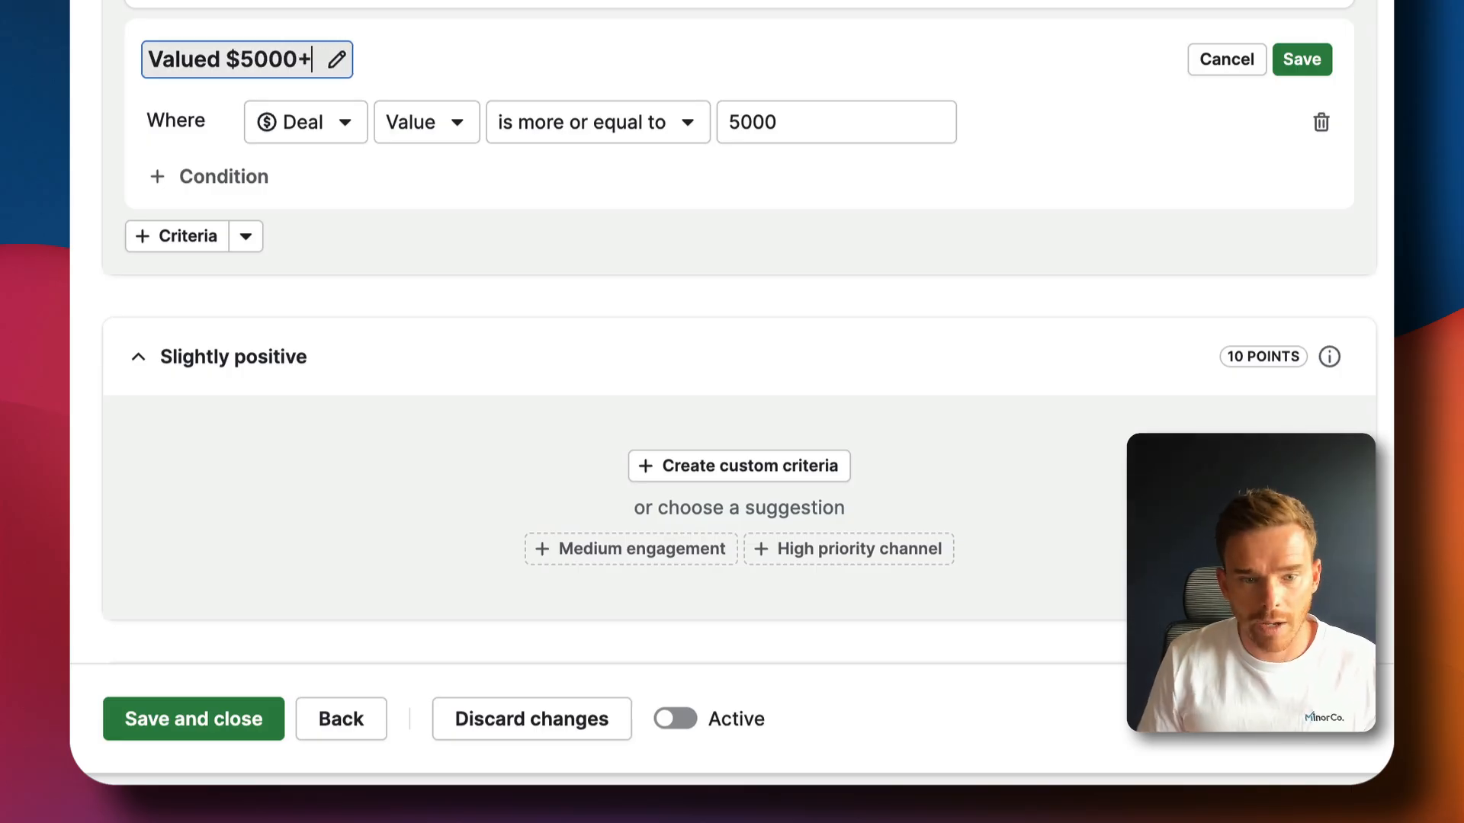
key("Return")
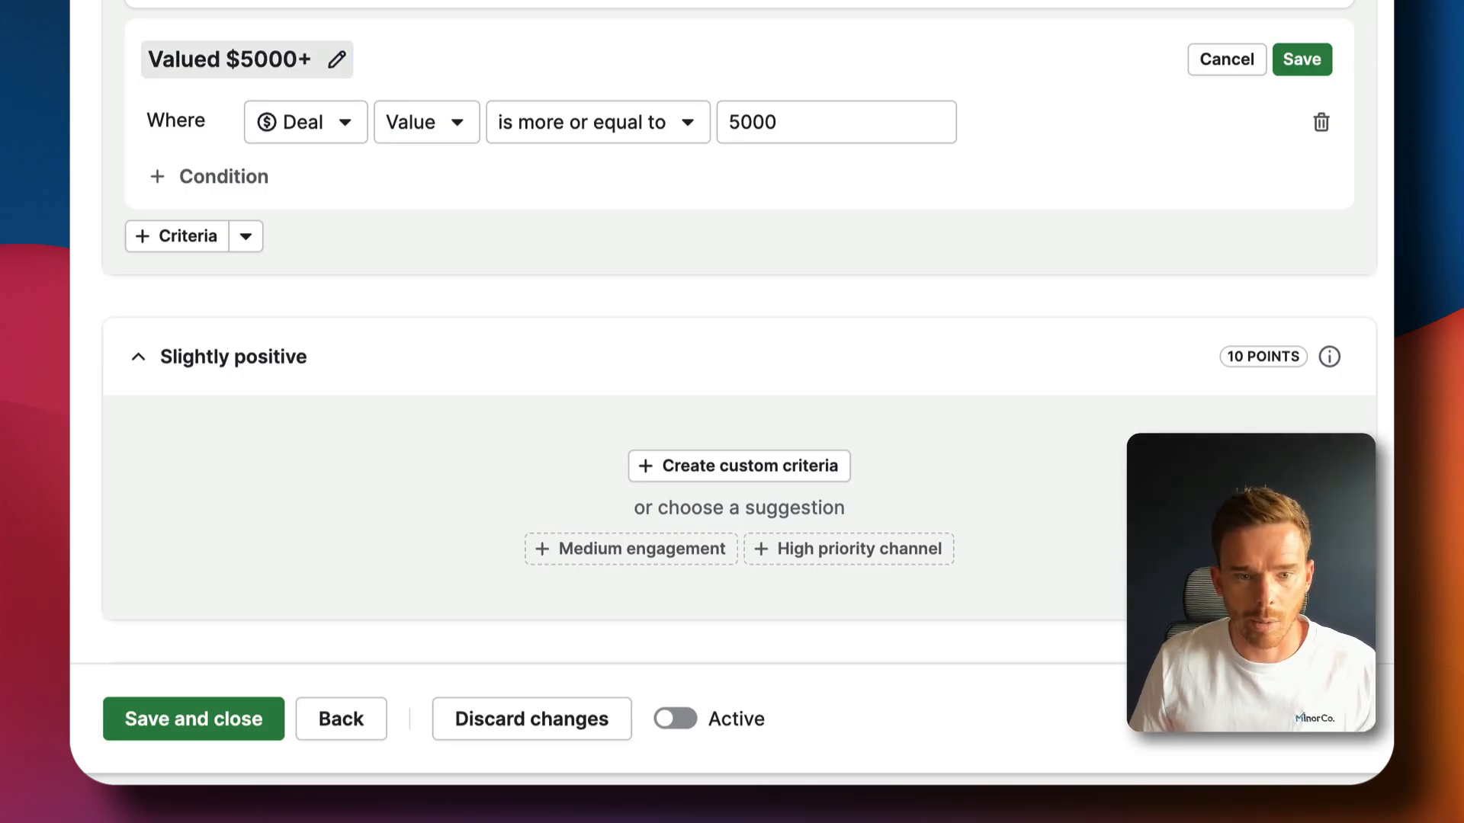
left_click(1300, 58)
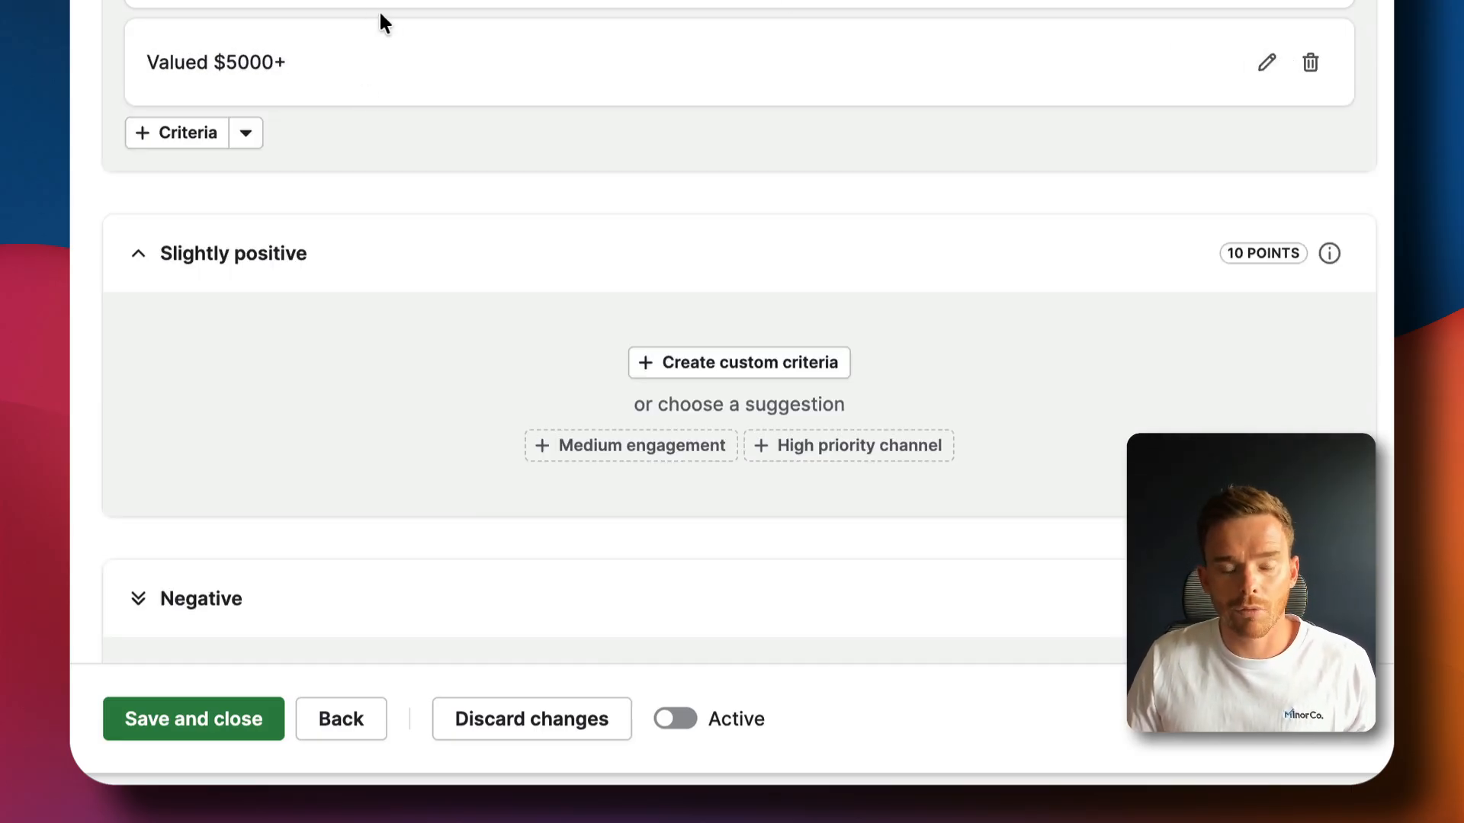
Add and save the suggested Medium engagement criterion under Slightly positive
scroll(406, 122, "down", 3)
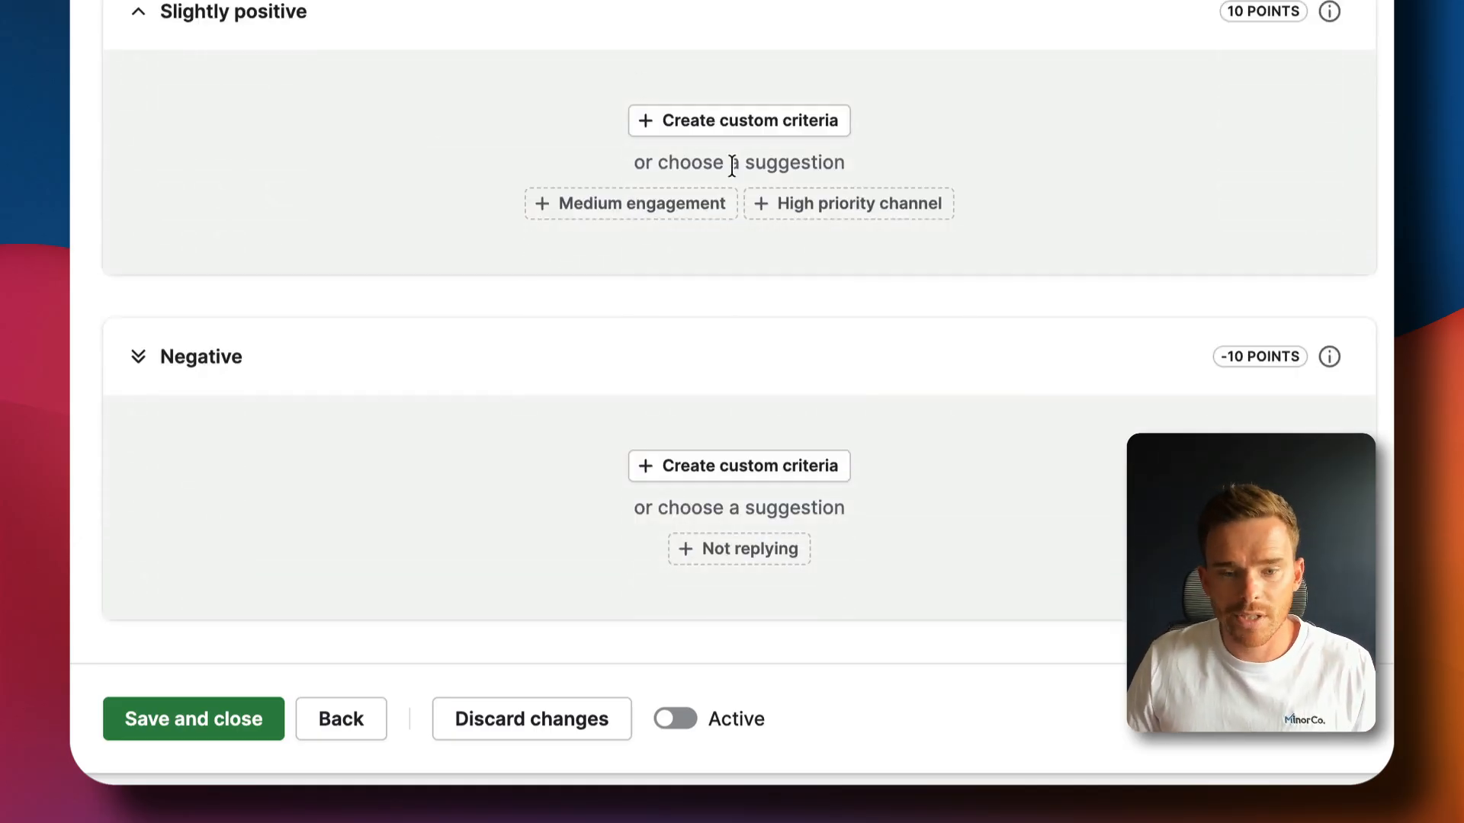
left_click(610, 207)
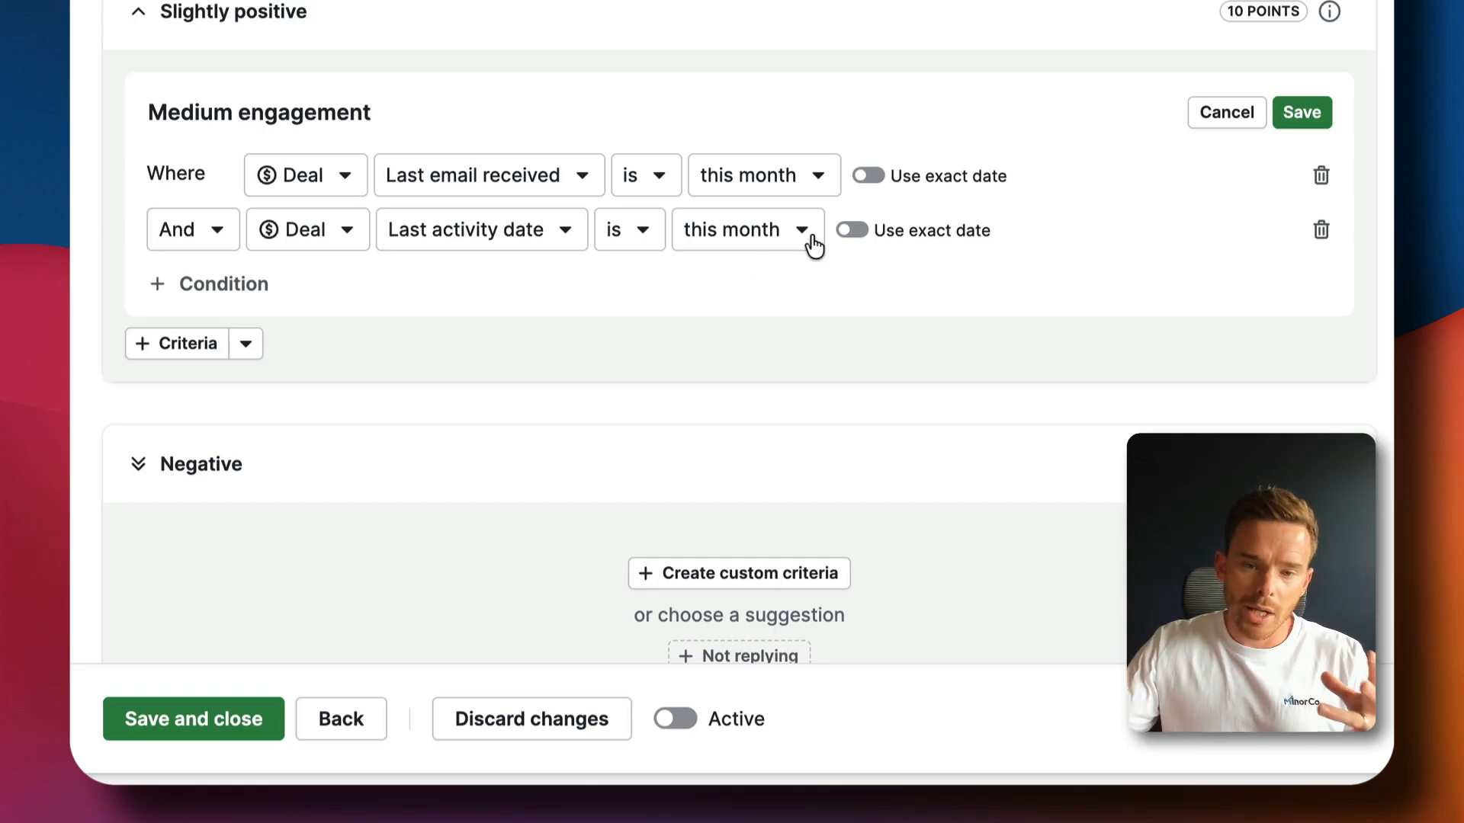
left_click(1303, 115)
Try the High priority channel suggestion, discard it unsaved, then start a custom Negative criterion
left_click(246, 238)
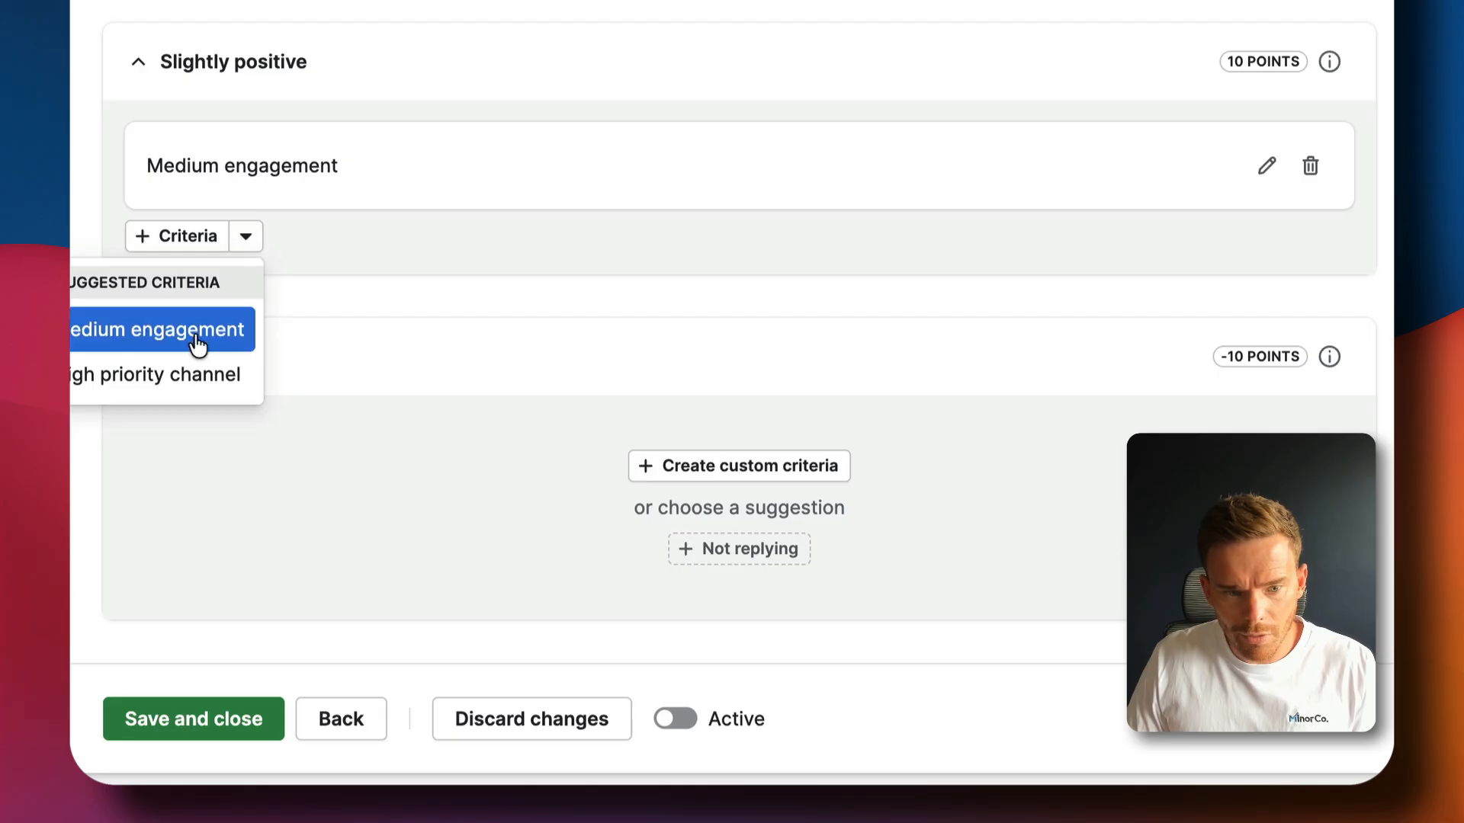
left_click(186, 377)
left_click(700, 328)
left_click(615, 393)
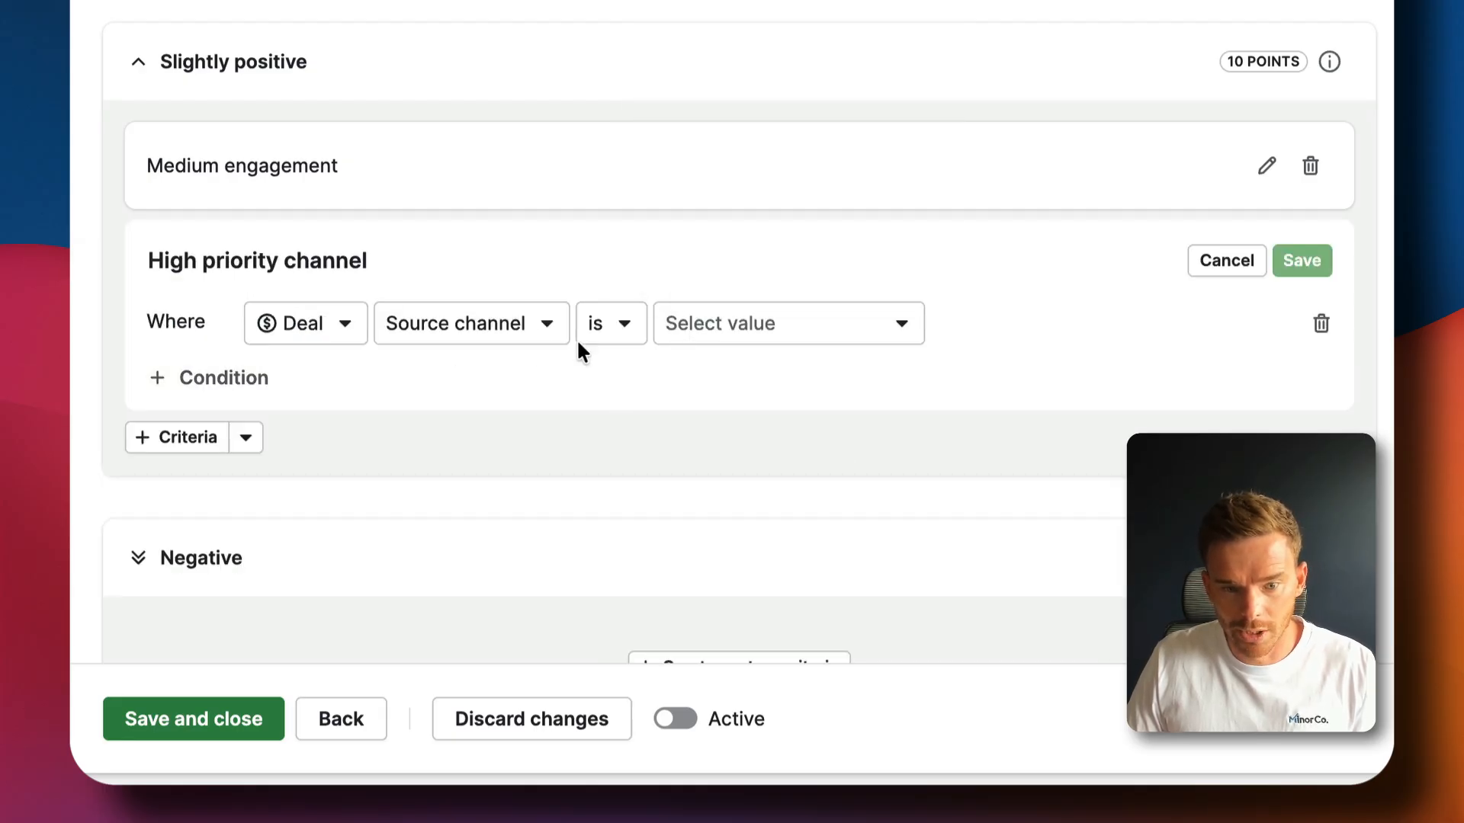
left_click(1246, 271)
left_click(1011, 234)
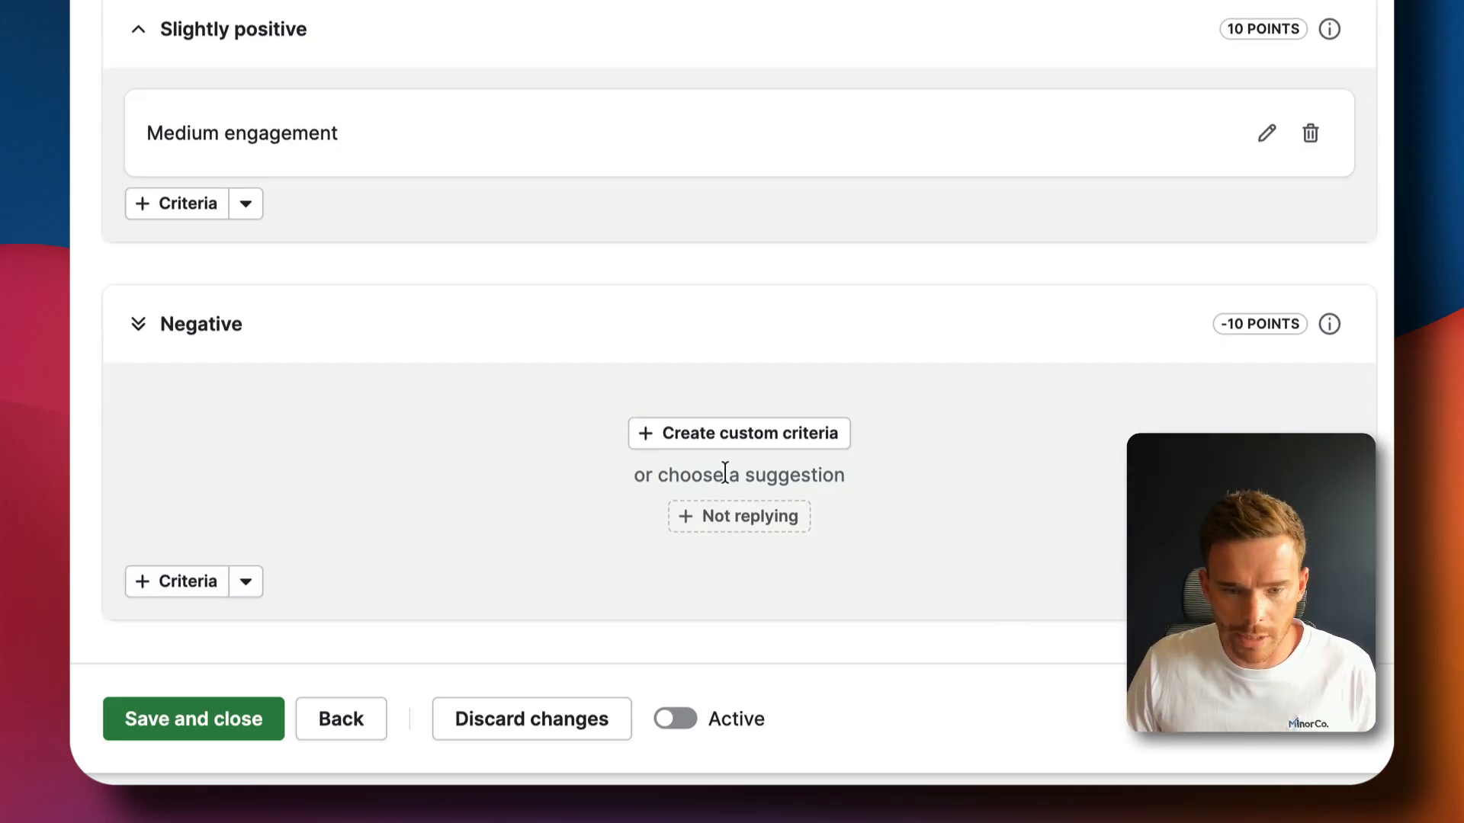
left_click(714, 436)
left_click(420, 488)
Make the Negative criterion match Value less or equal to 1000 and save it as 'Value -$1000'
type("value")
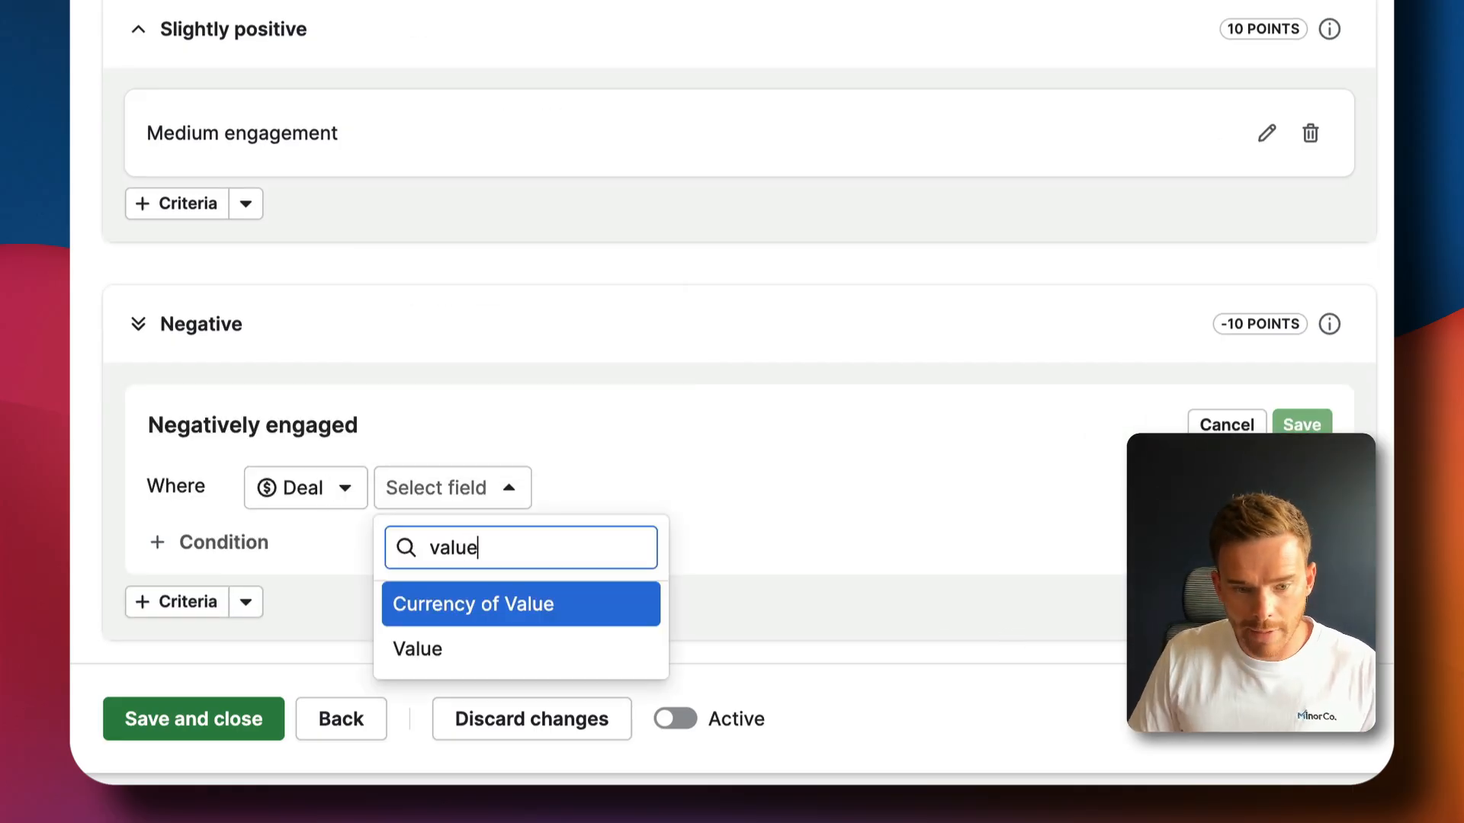
key("Down")
key("Return")
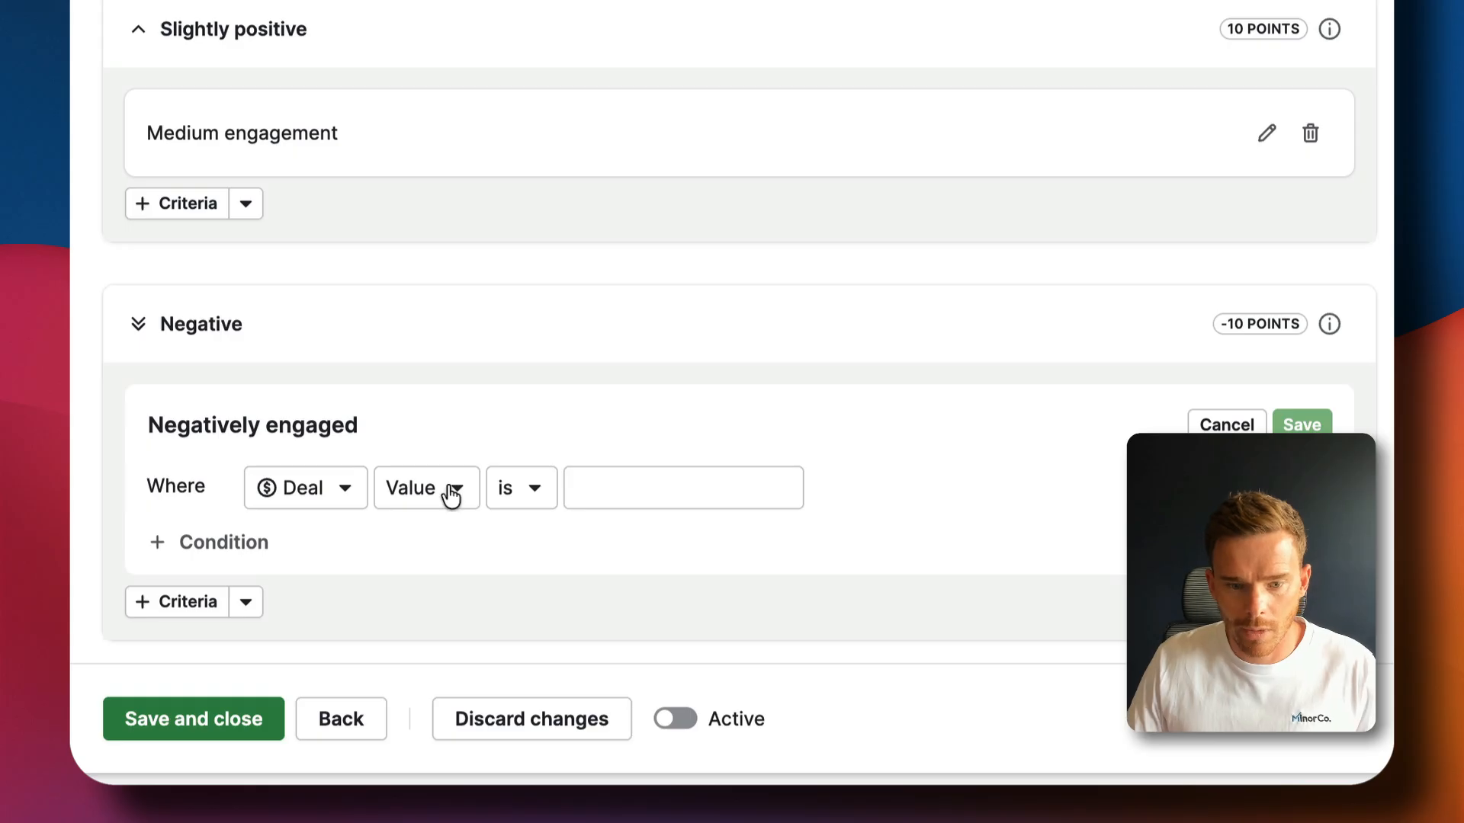
left_click(512, 488)
left_click(563, 349)
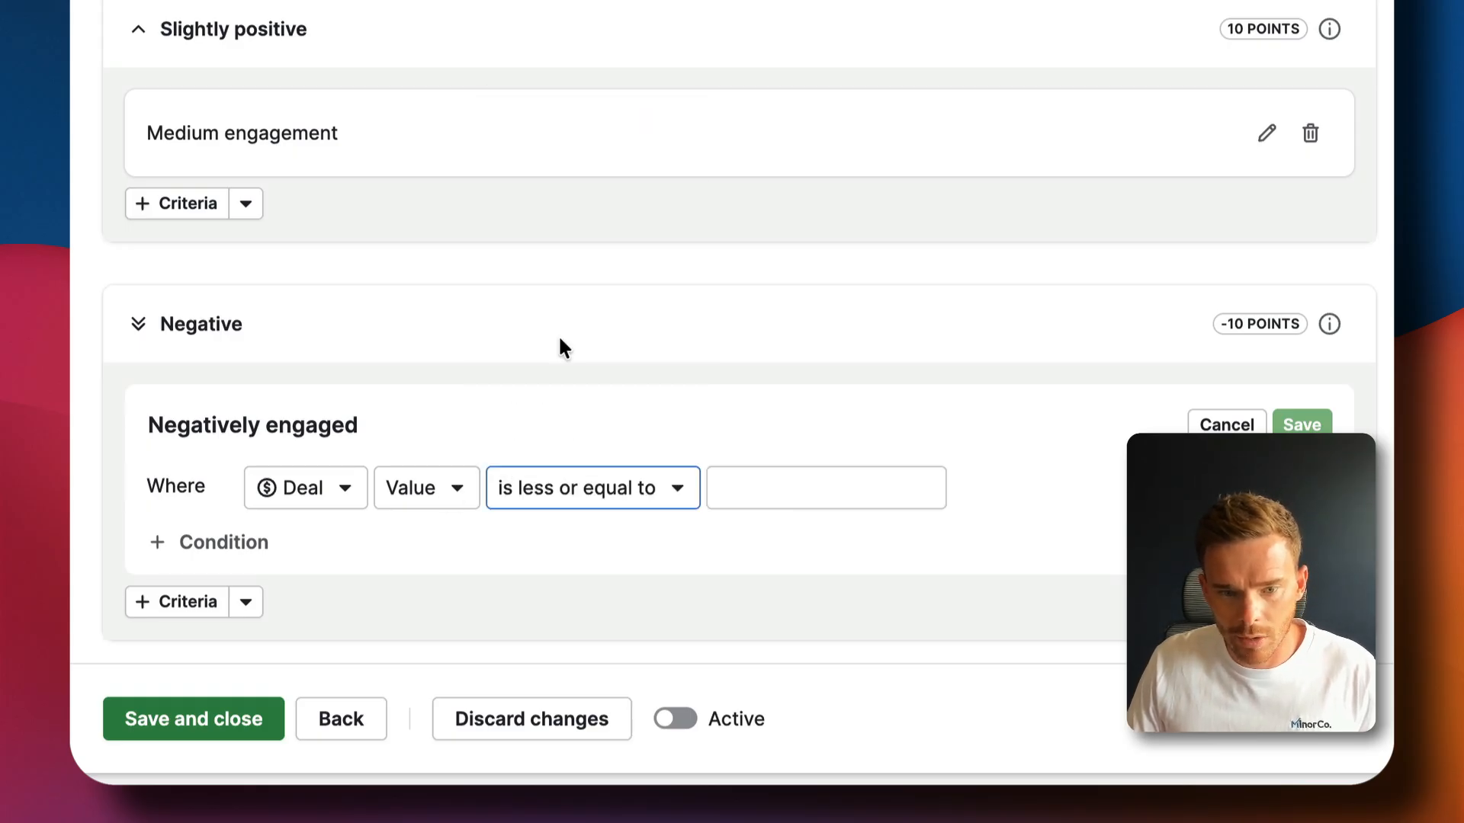
left_click(767, 471)
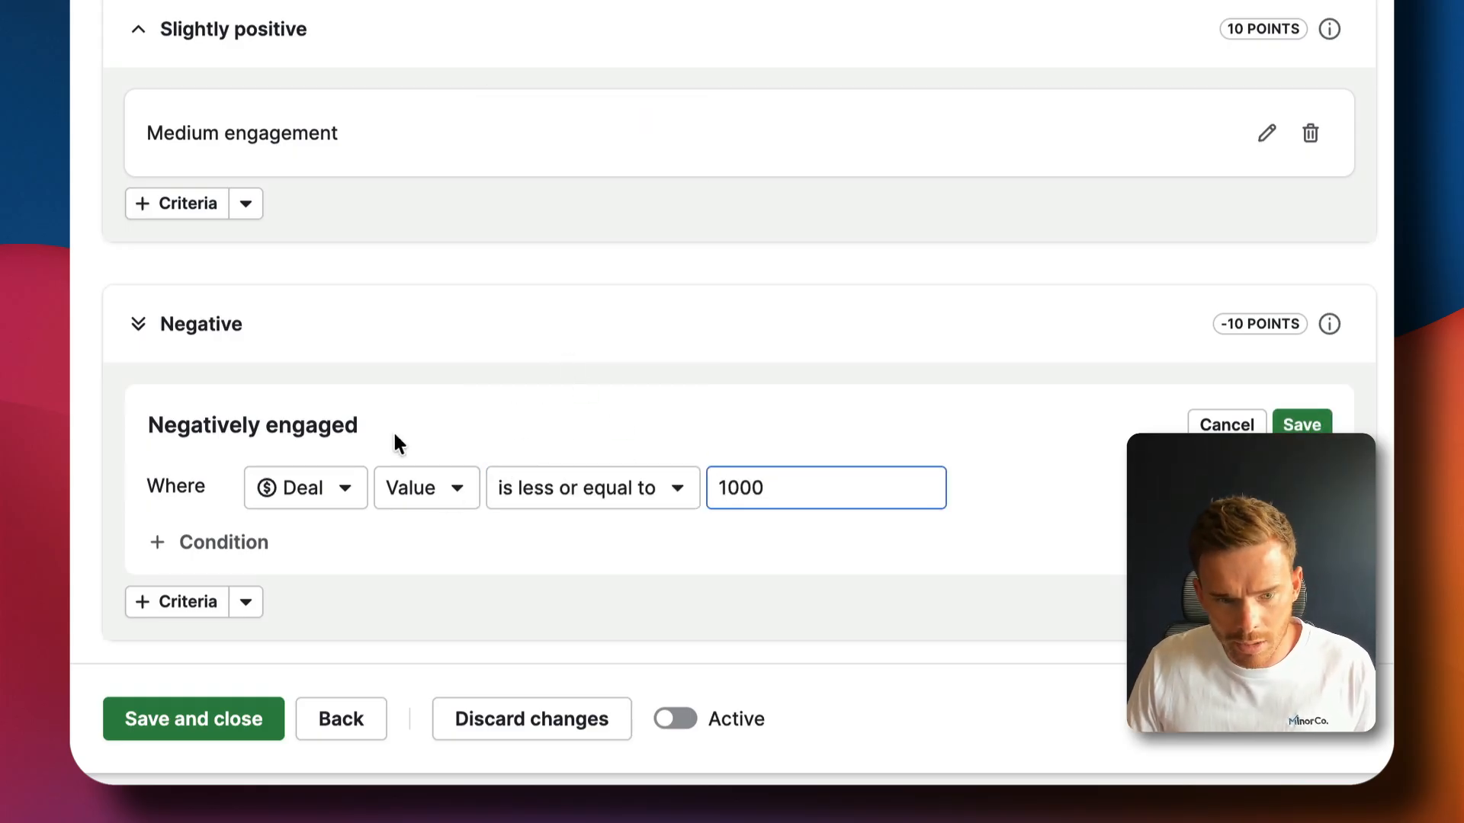
left_click(334, 427)
key("super+a")
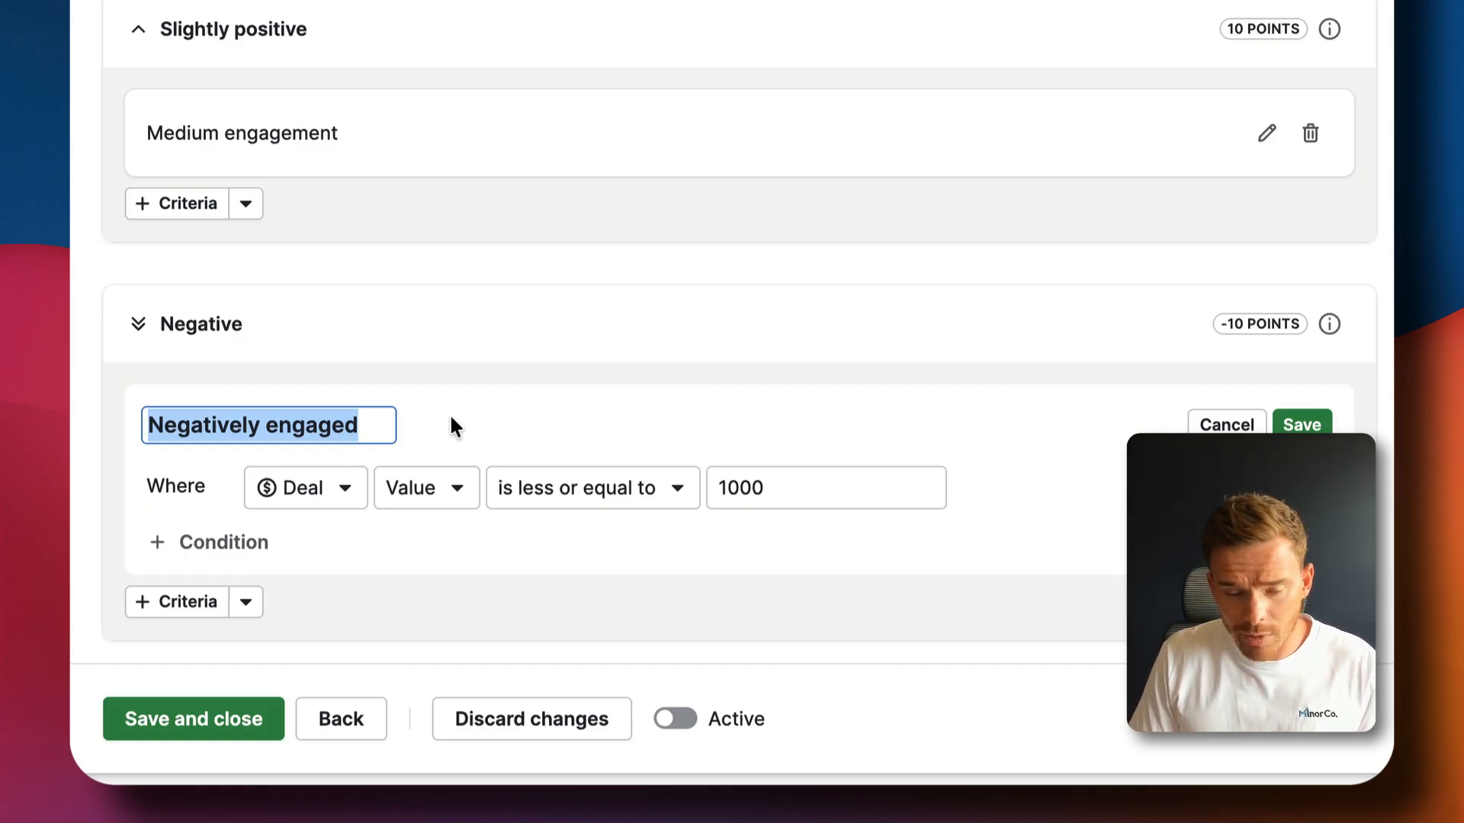
type("Value -$1000")
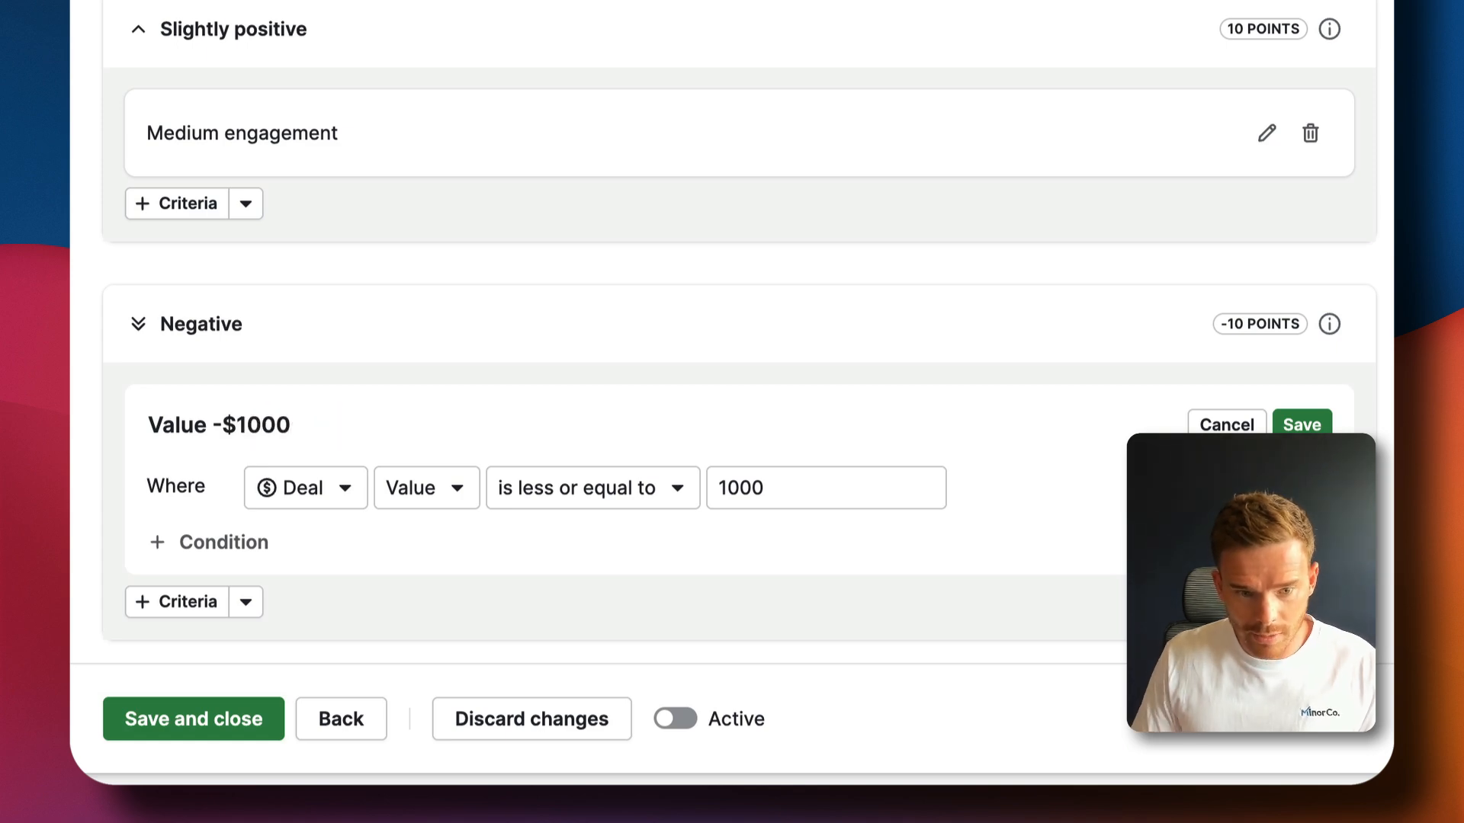
left_click(1286, 425)
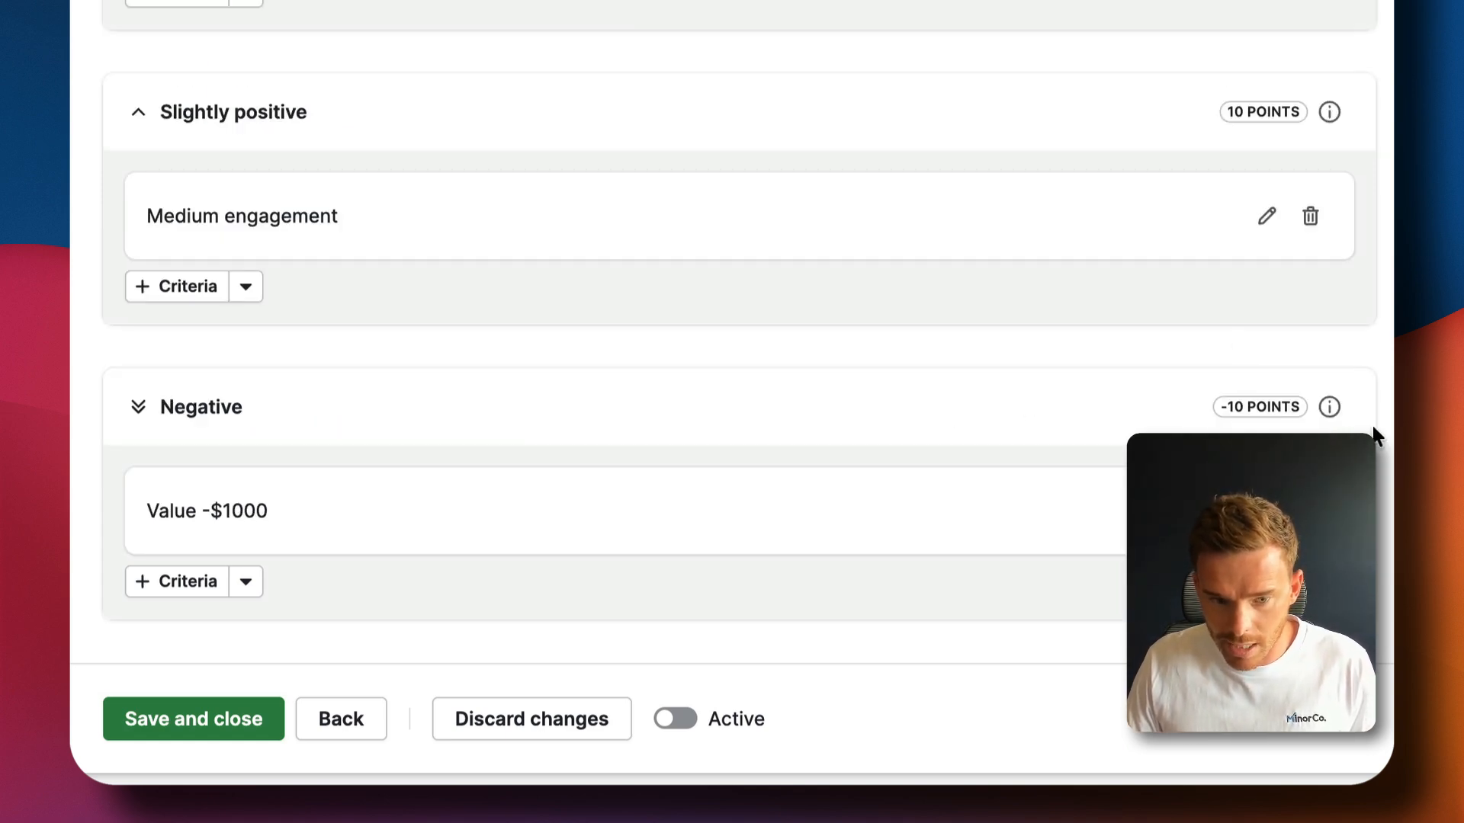
Add a Negative criterion matching deals whose Label contains BAD VIBE
left_click(229, 581)
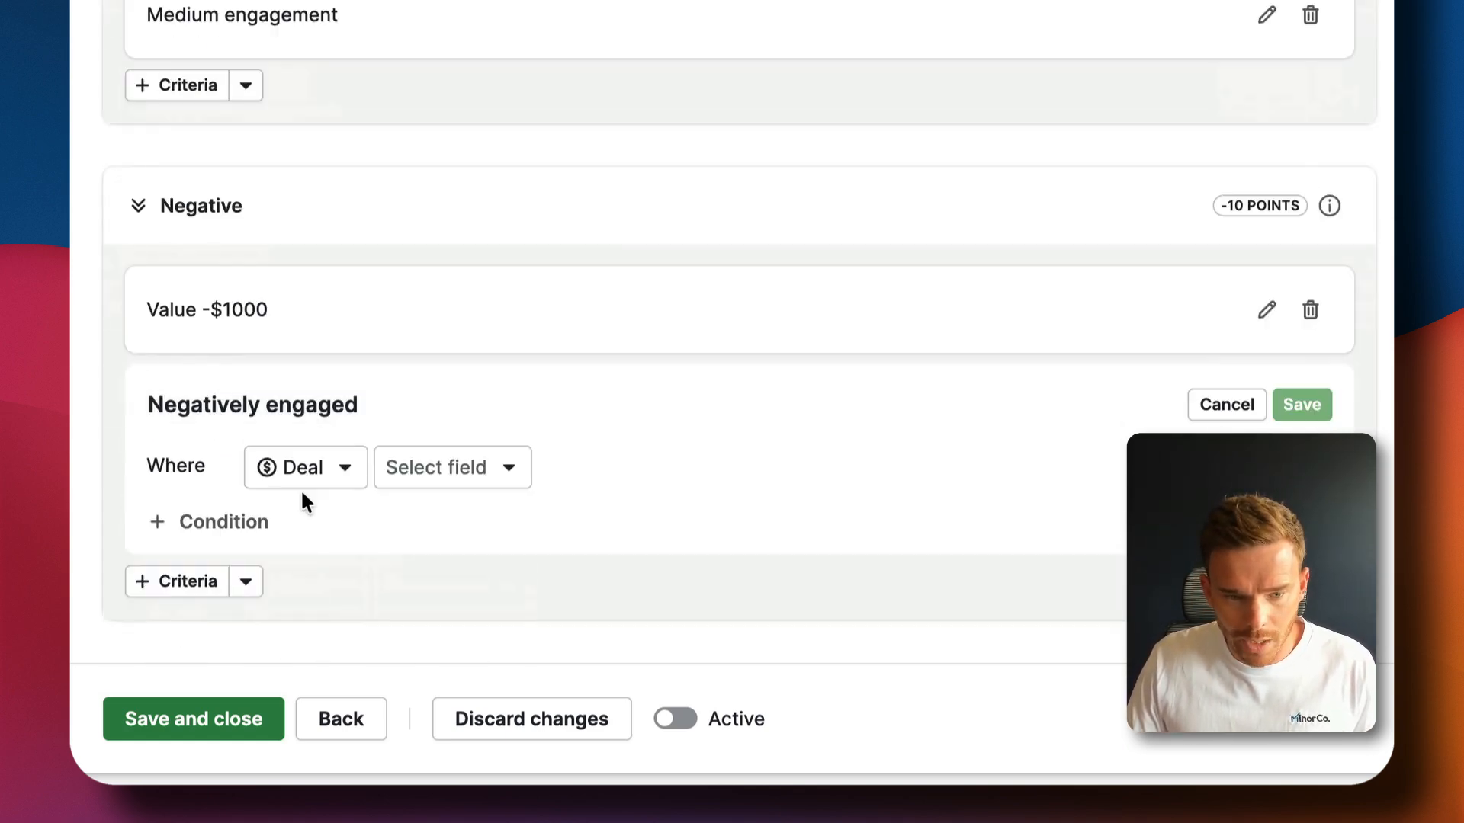
left_click(455, 472)
type("lab")
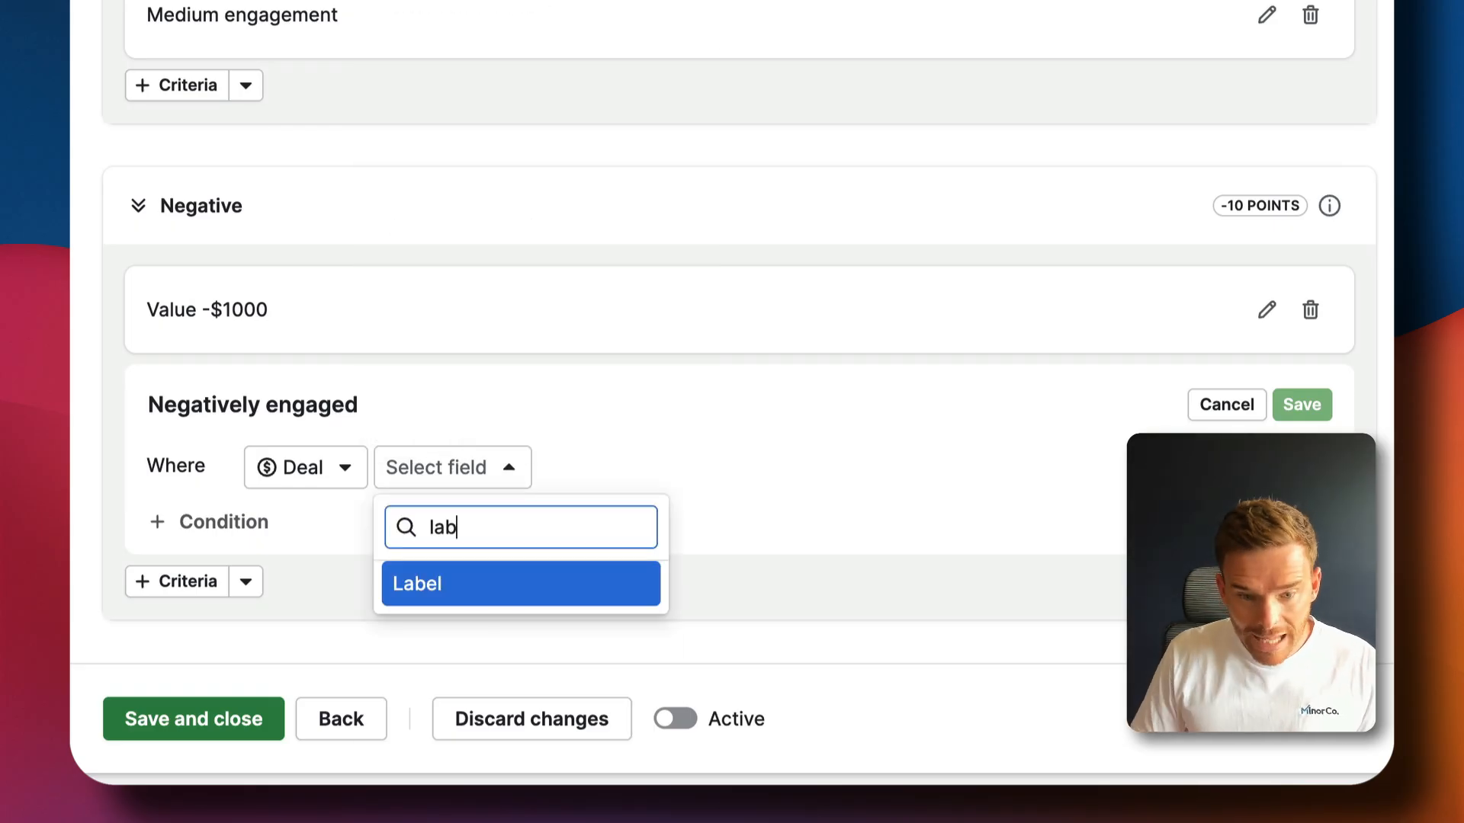
key("Return")
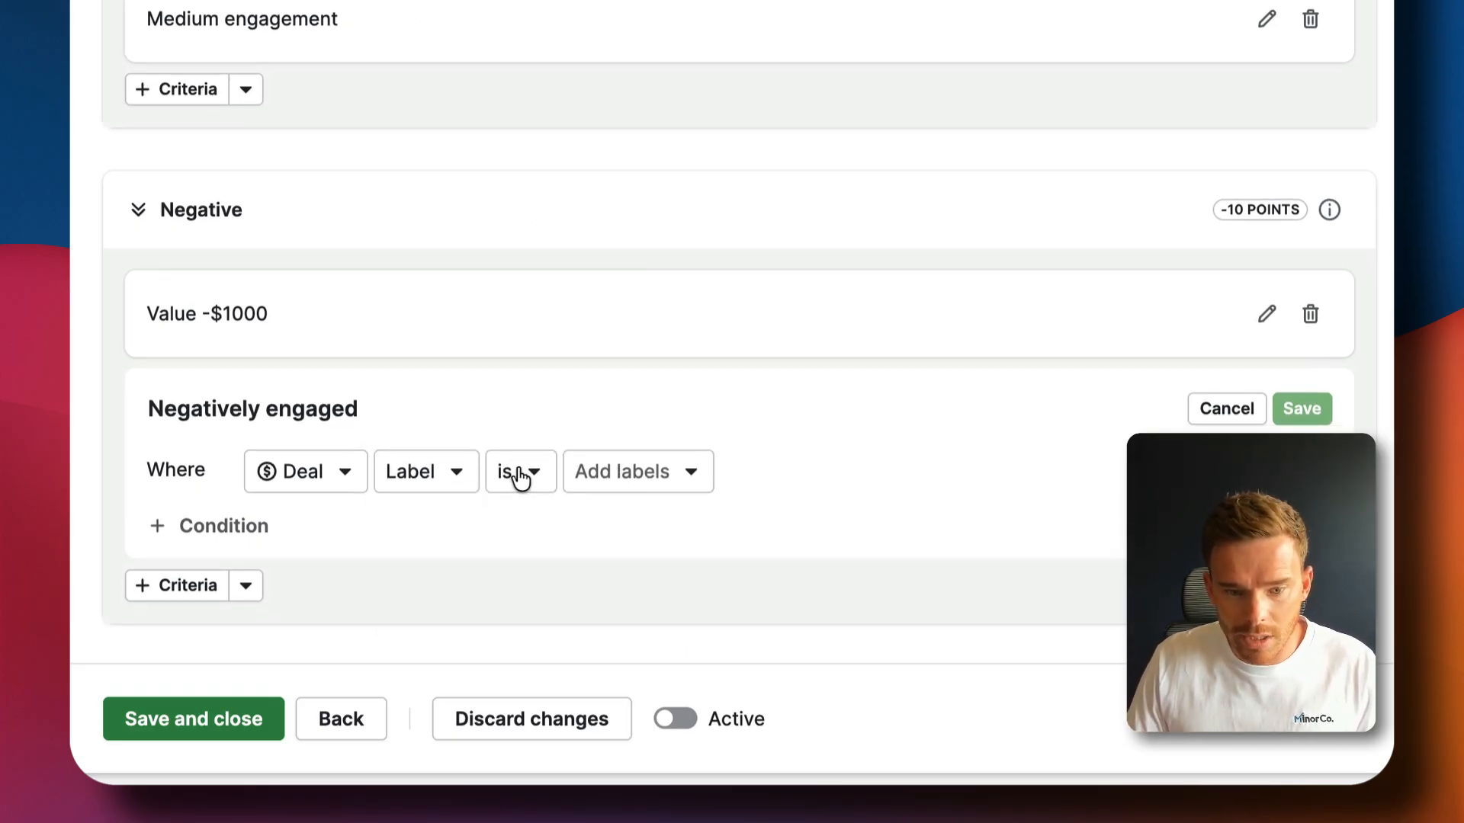
left_click(519, 471)
left_click(557, 633)
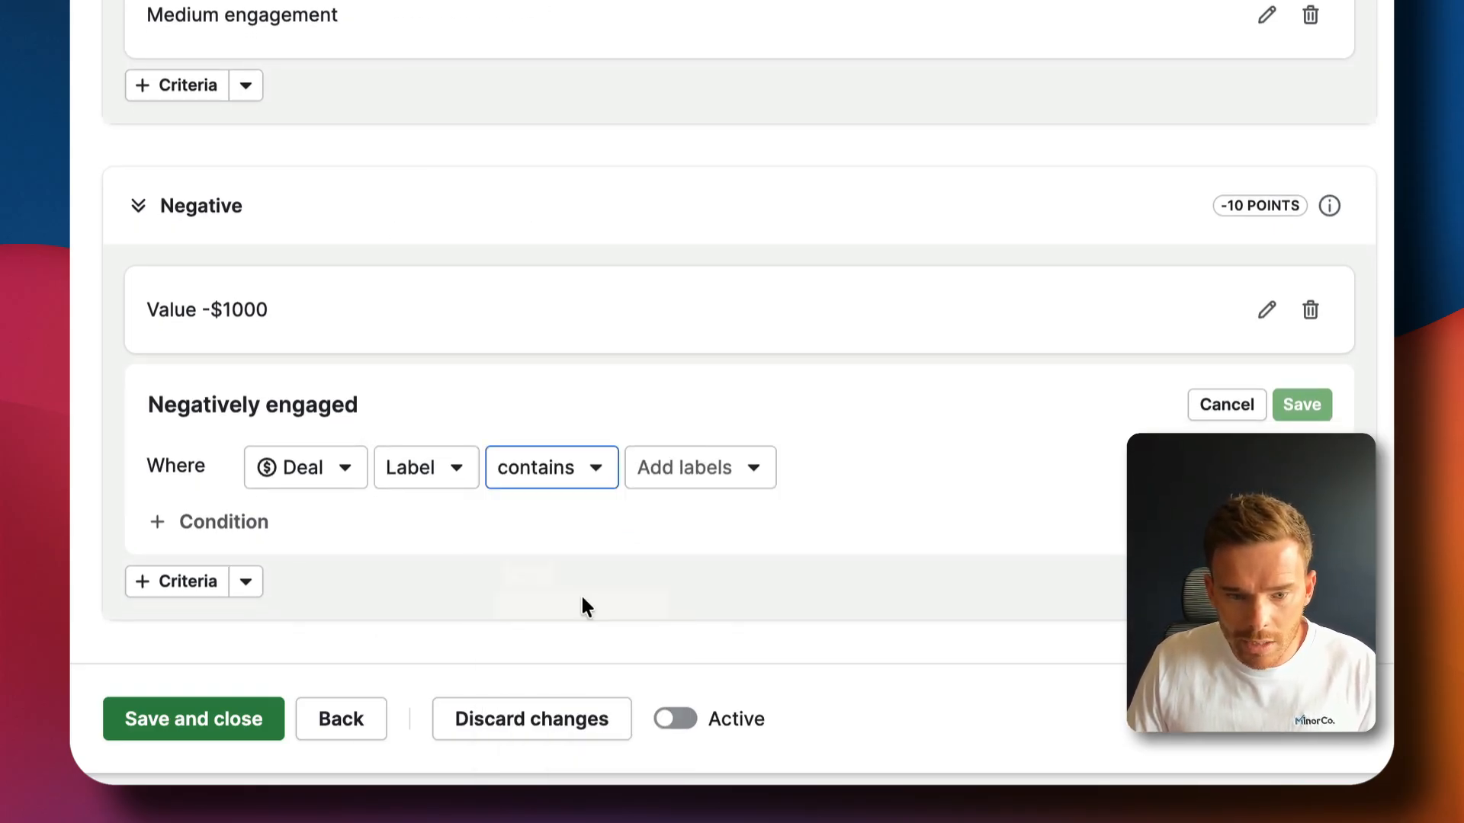
left_click(686, 469)
left_click(633, 415)
left_click(725, 513)
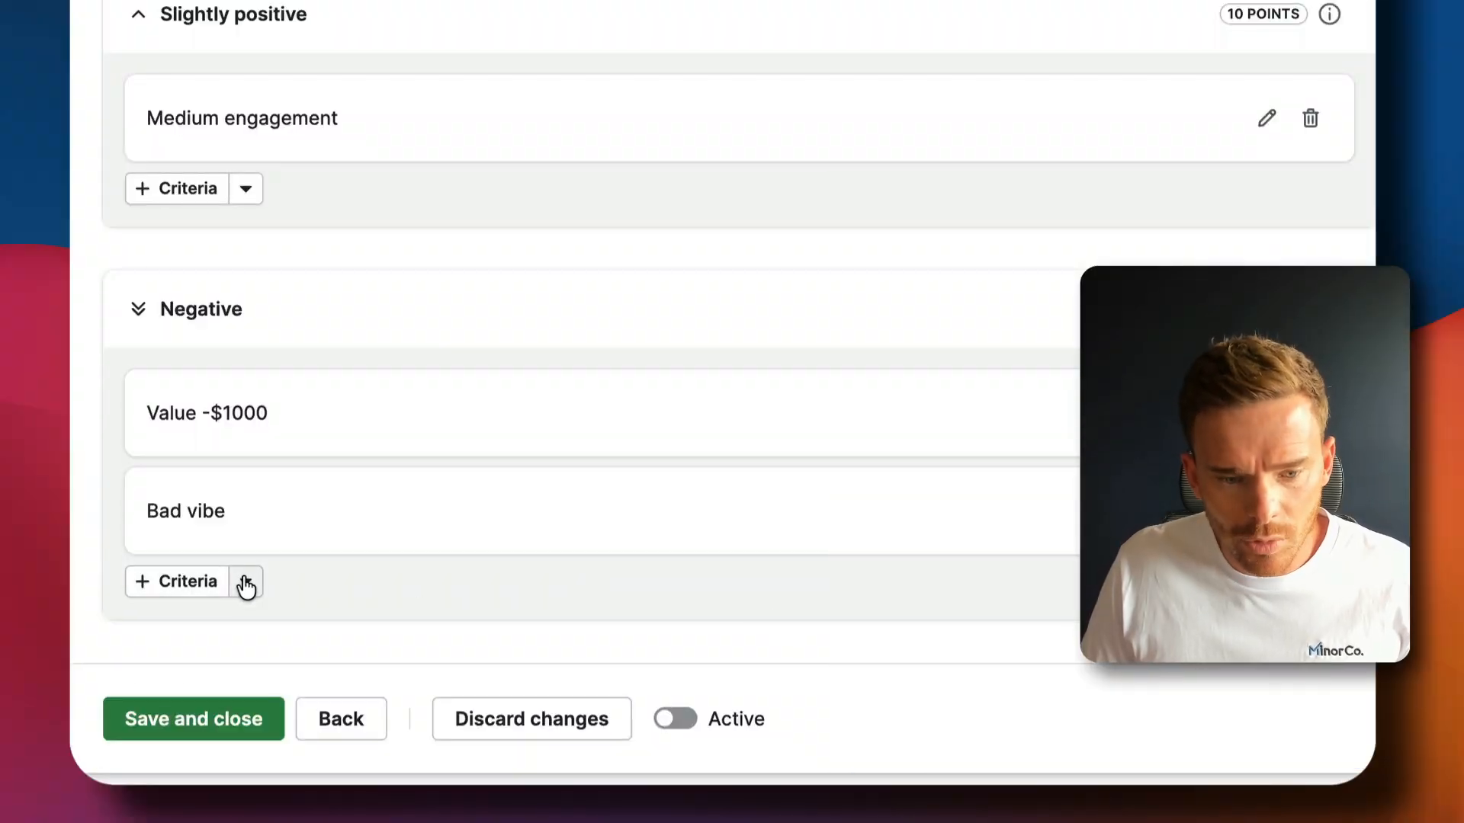
Add and save the suggested Not replying criterion under Negative
left_click(245, 584)
left_click(187, 682)
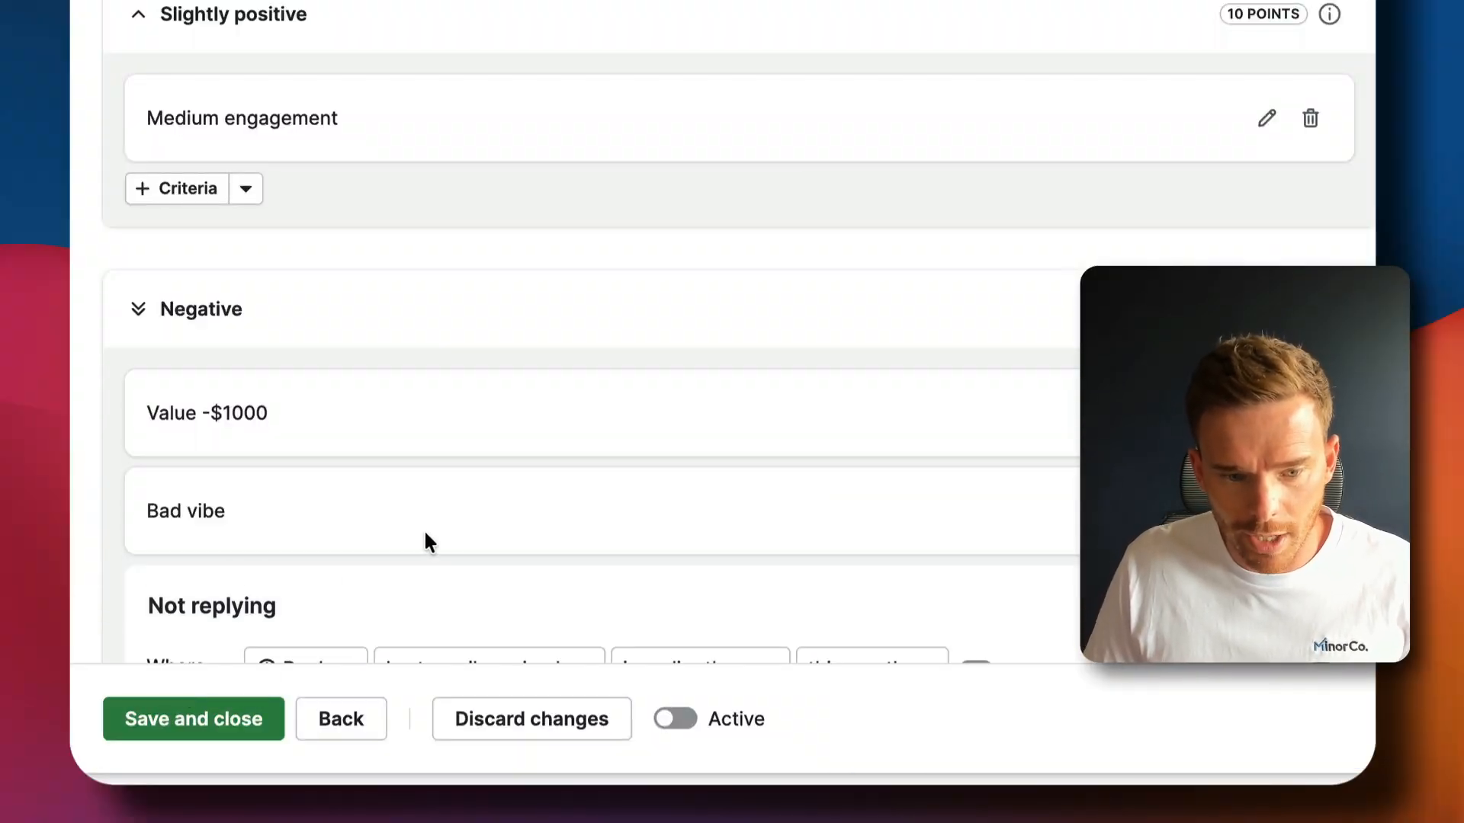
scroll(428, 537, "down", 4)
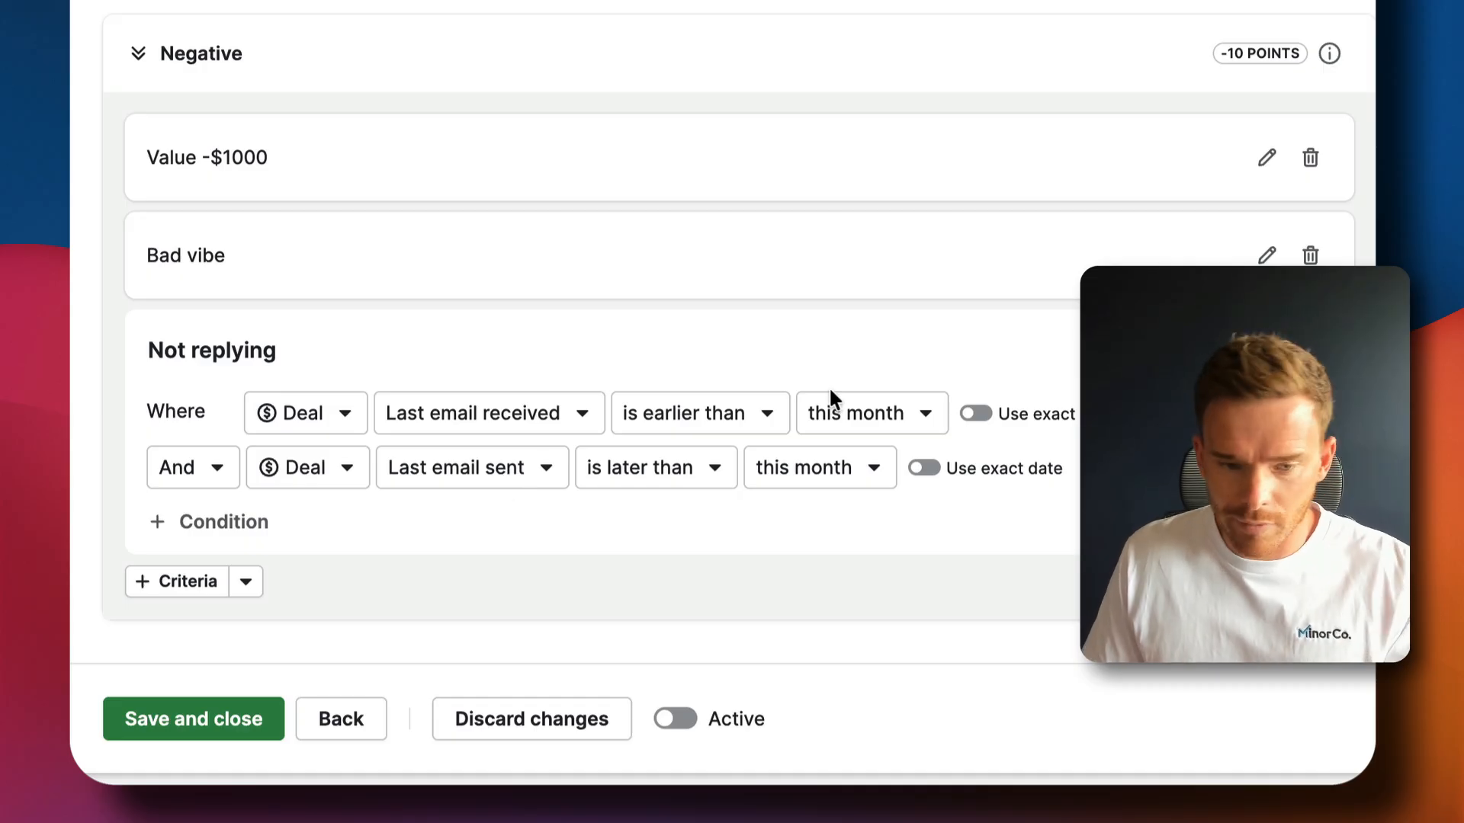
left_click(1292, 351)
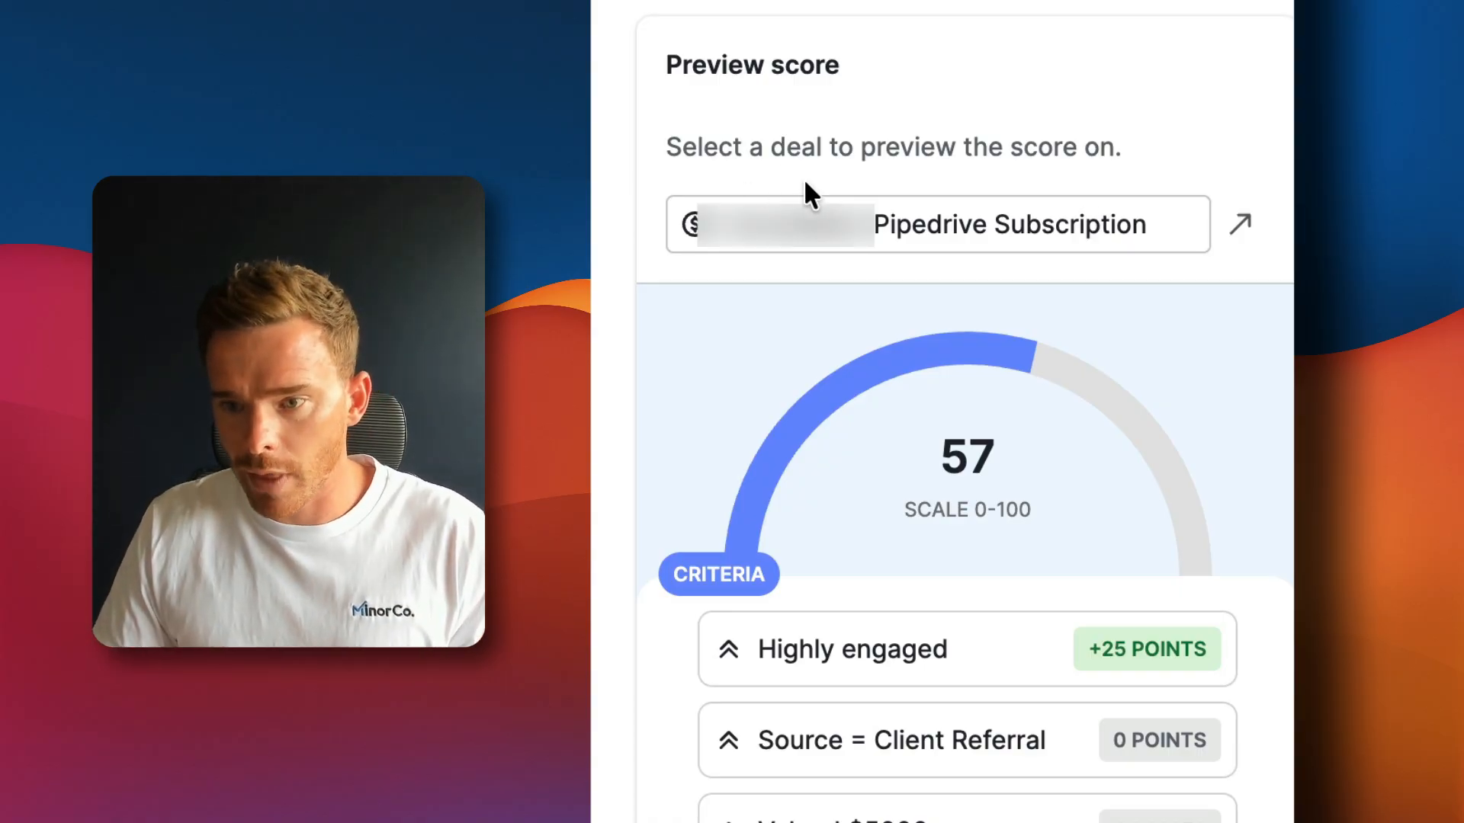
Scroll the score preview to review the 57-point breakdown by criterion
scroll(1131, 578, "down", 5)
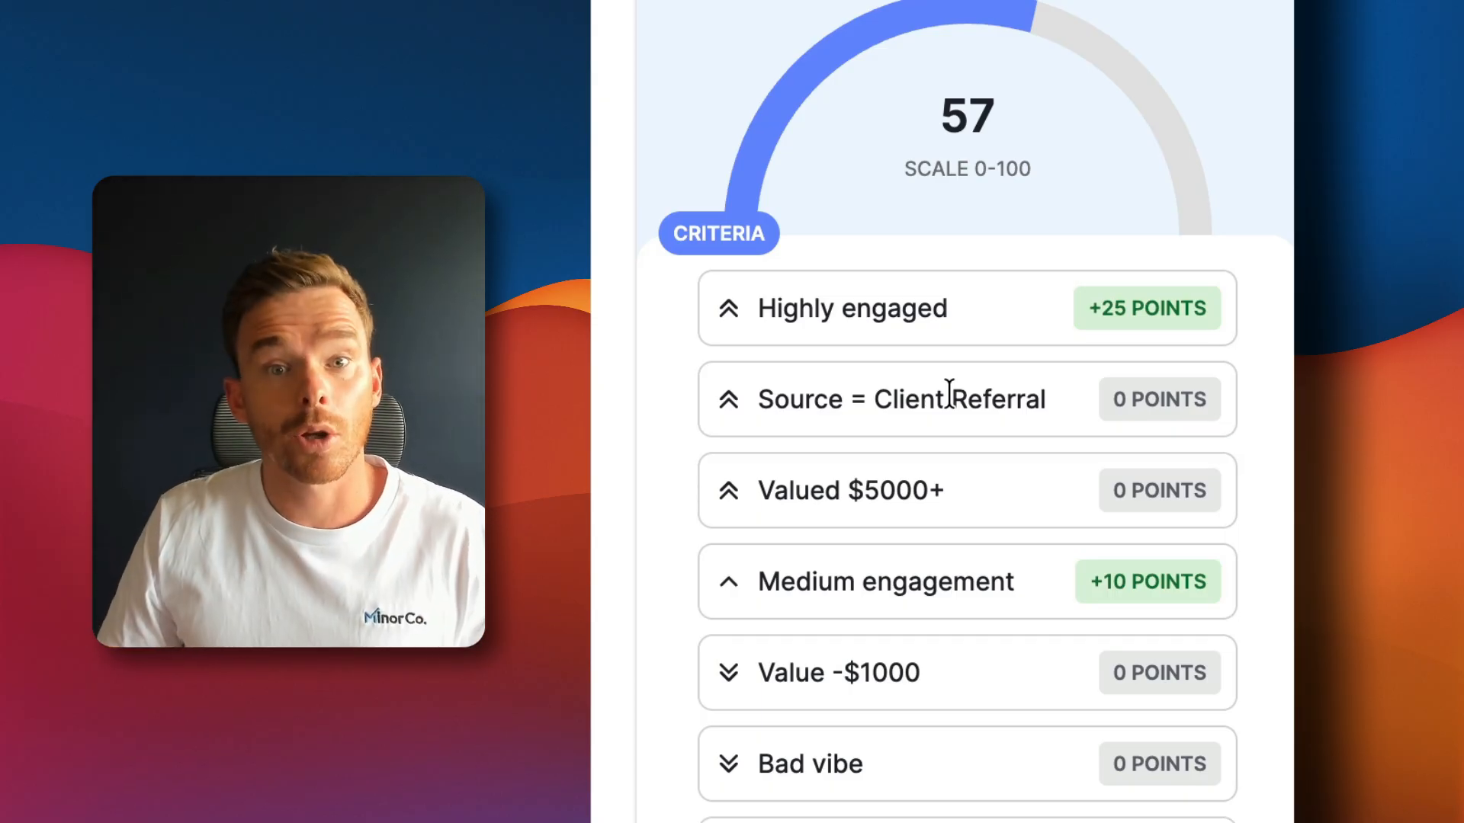
scroll(940, 346, "down", 2)
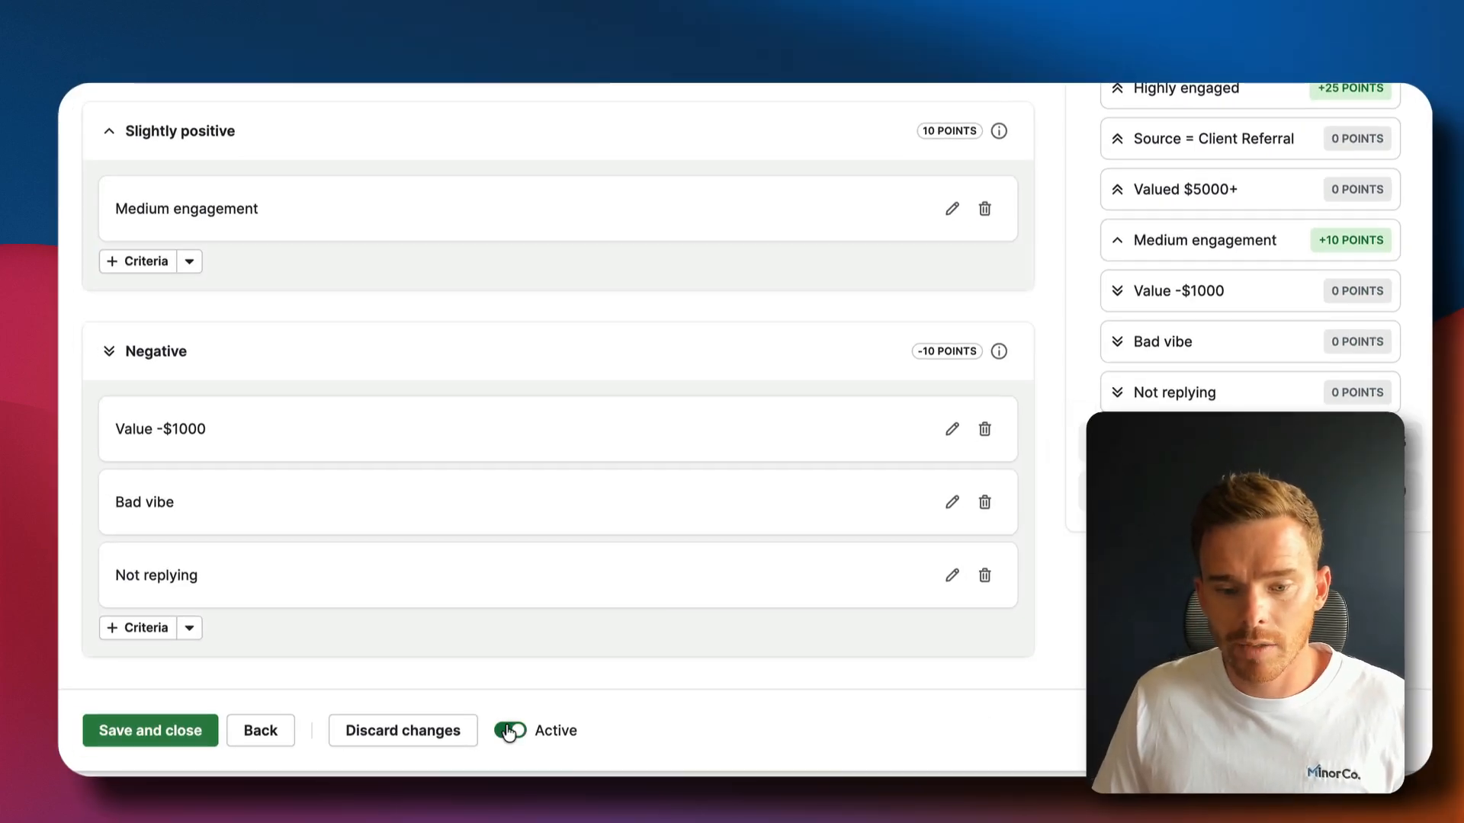
left_click(173, 734)
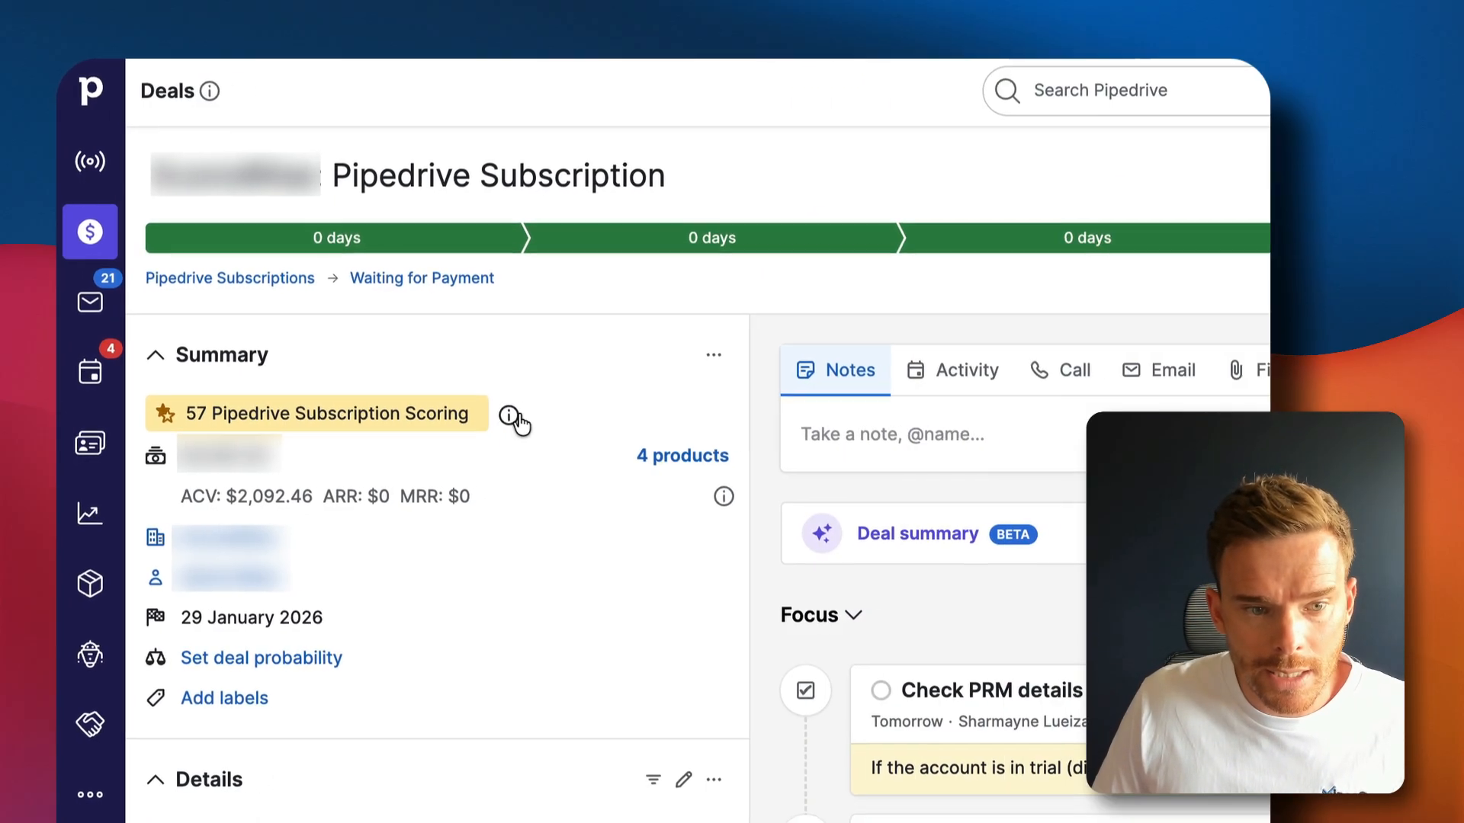
left_click(501, 418)
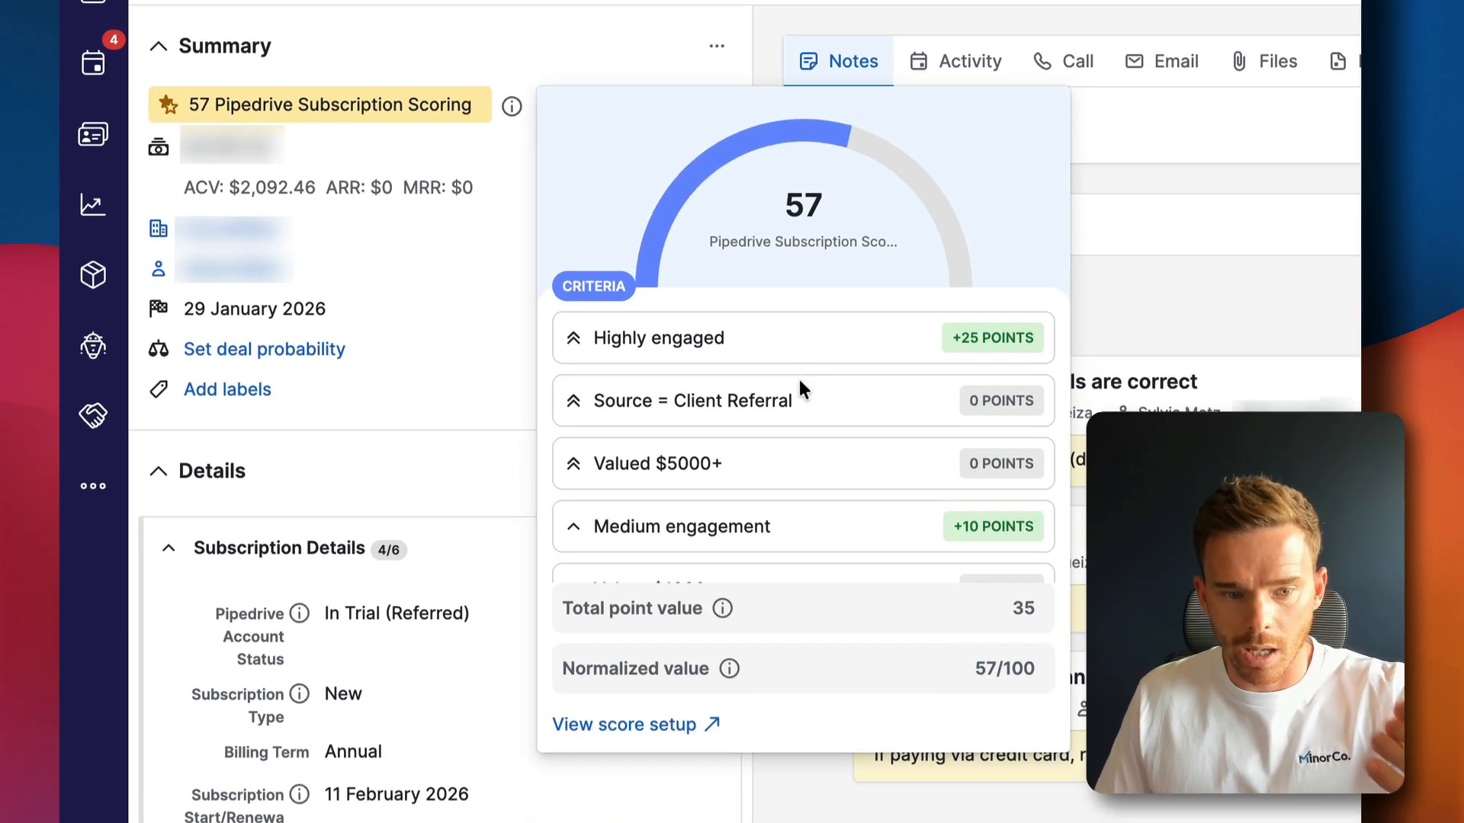
scroll(790, 694, "down", 3)
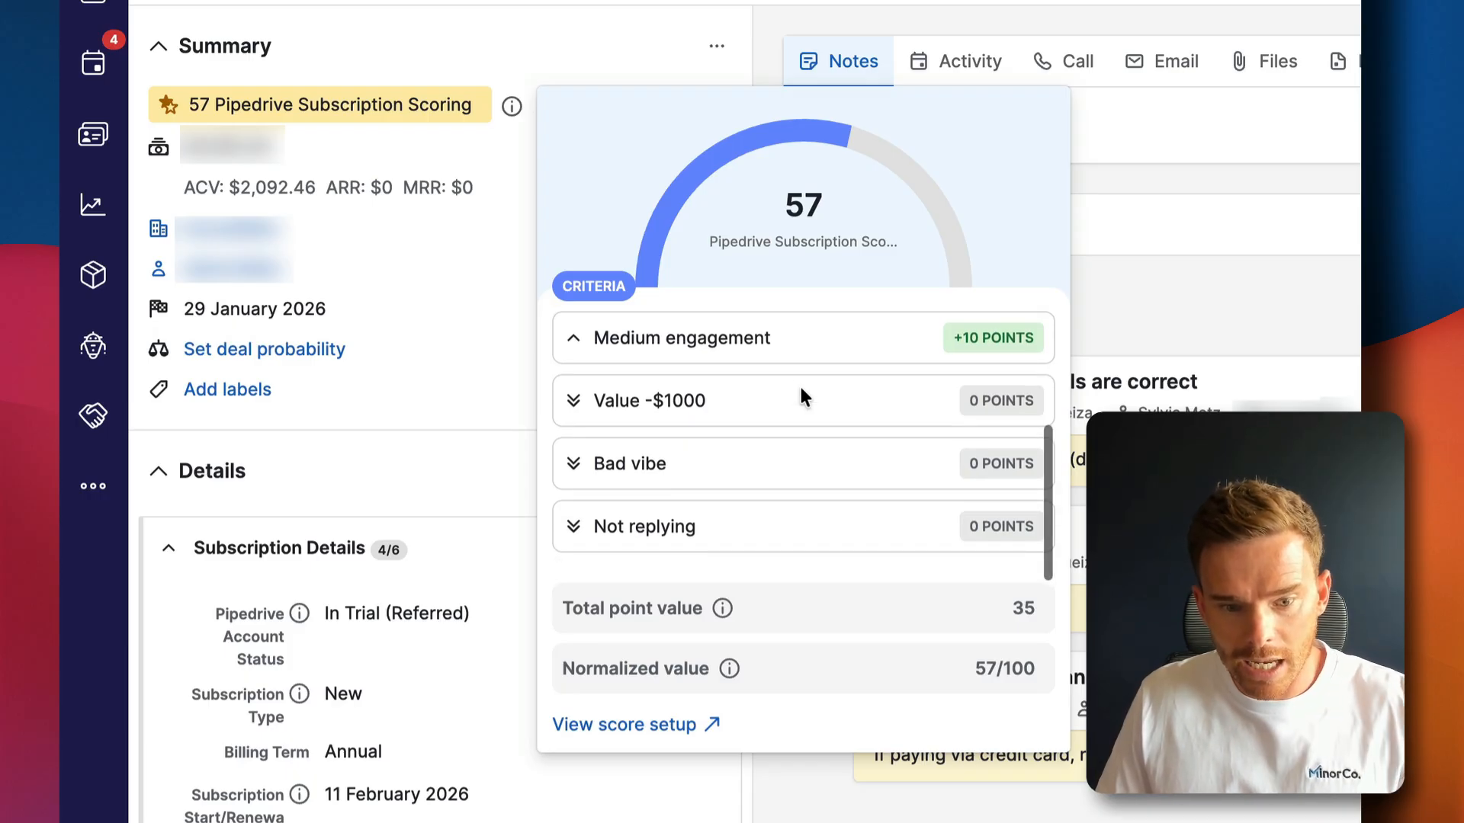
left_click(1300, 300)
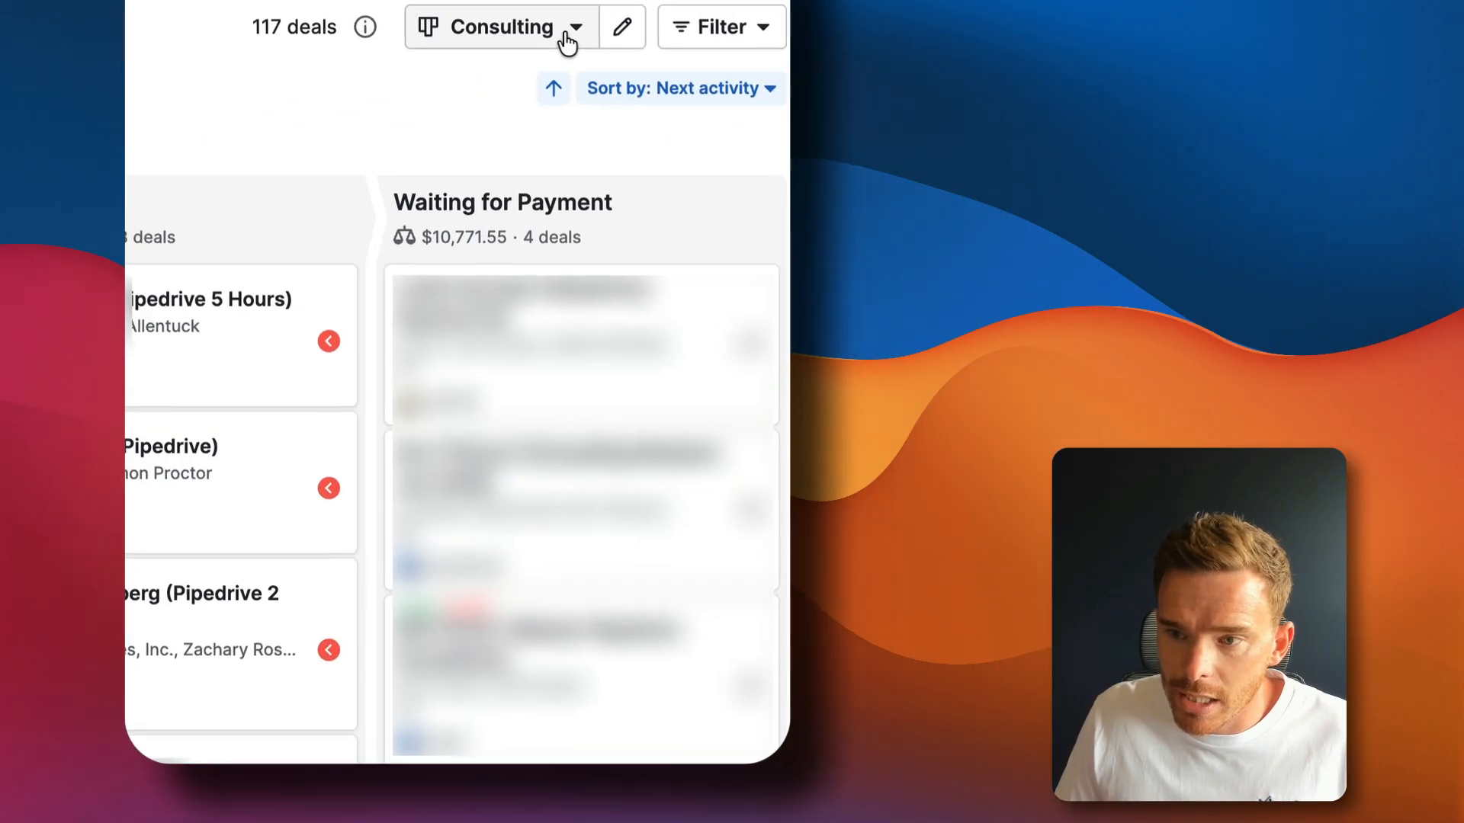
Show the Score field on Consulting pipeline deal cards and bring up the deal filter options
left_click(1274, 106)
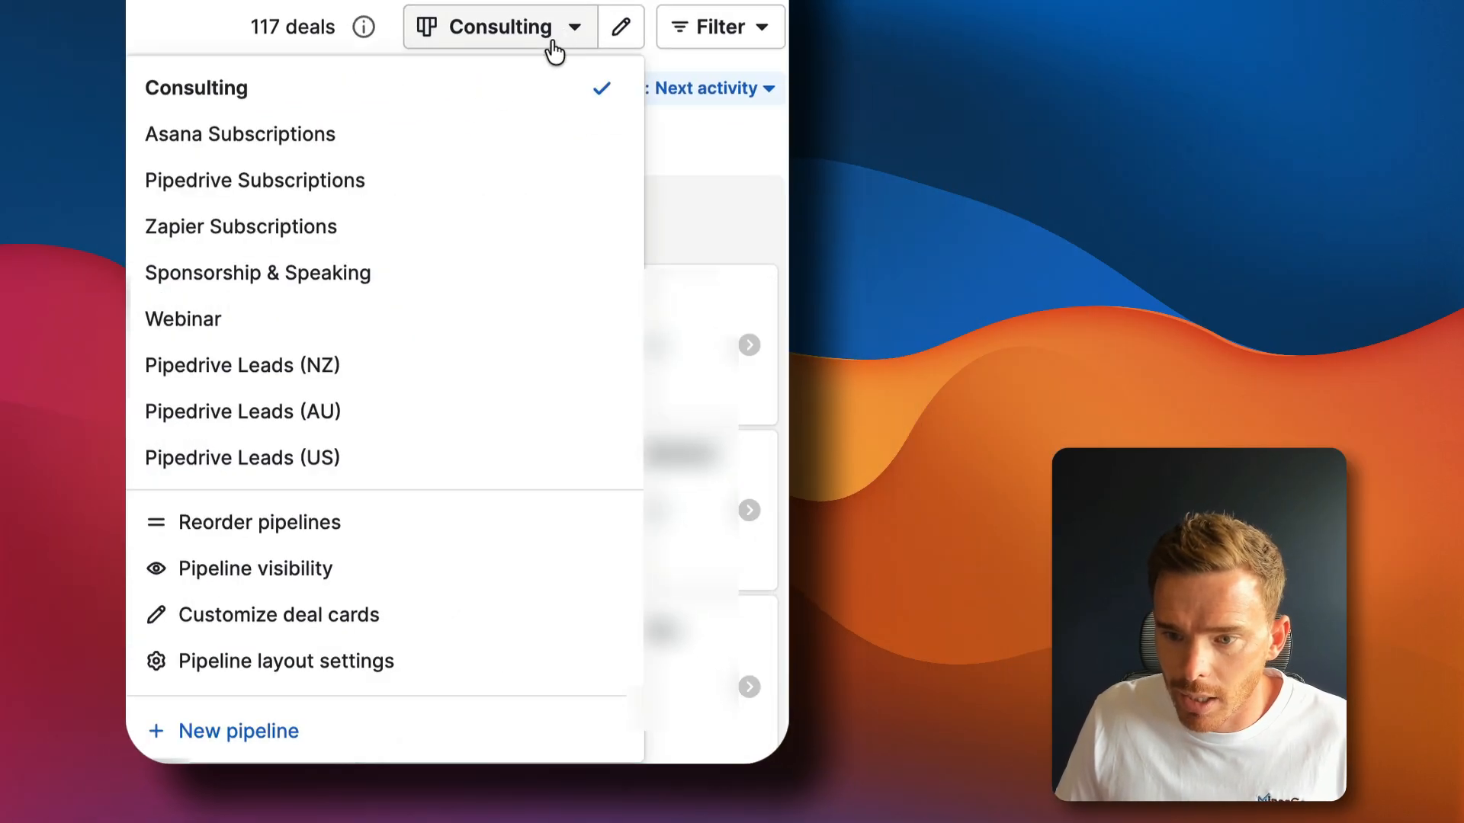
left_click(332, 628)
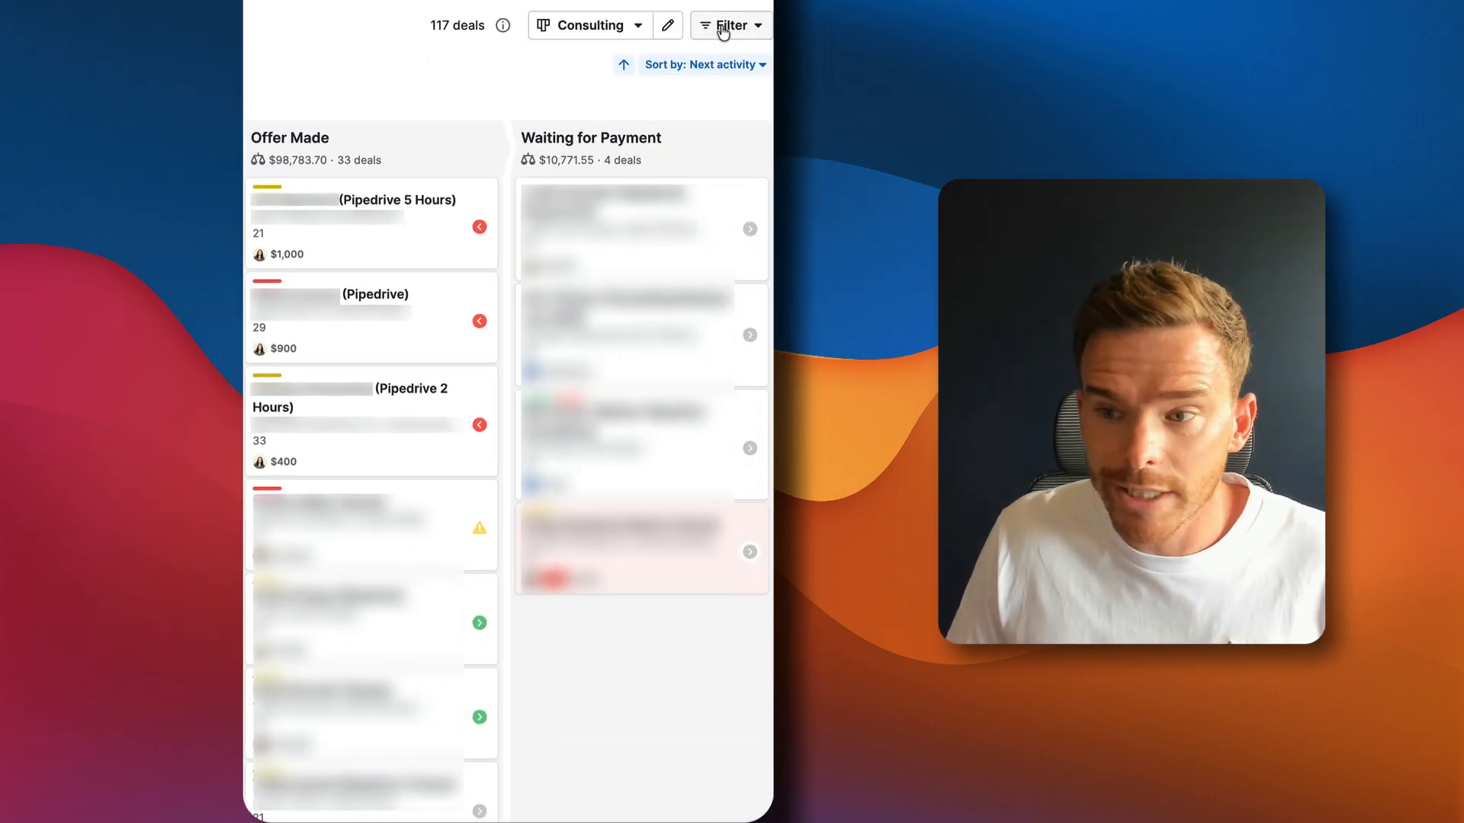
left_click(723, 31)
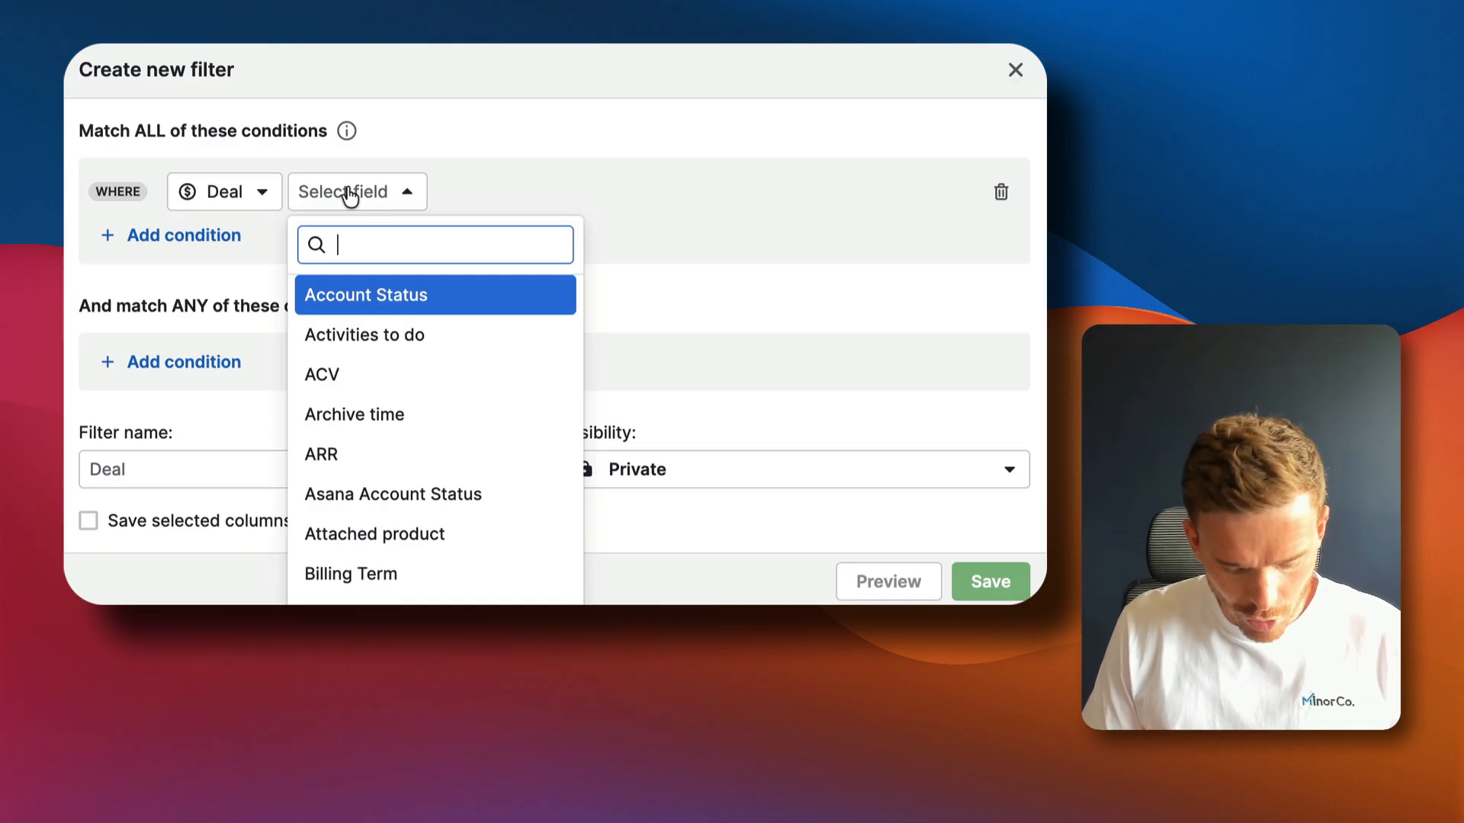
Filter the deals to those with Score greater than or equal to 50
type("score")
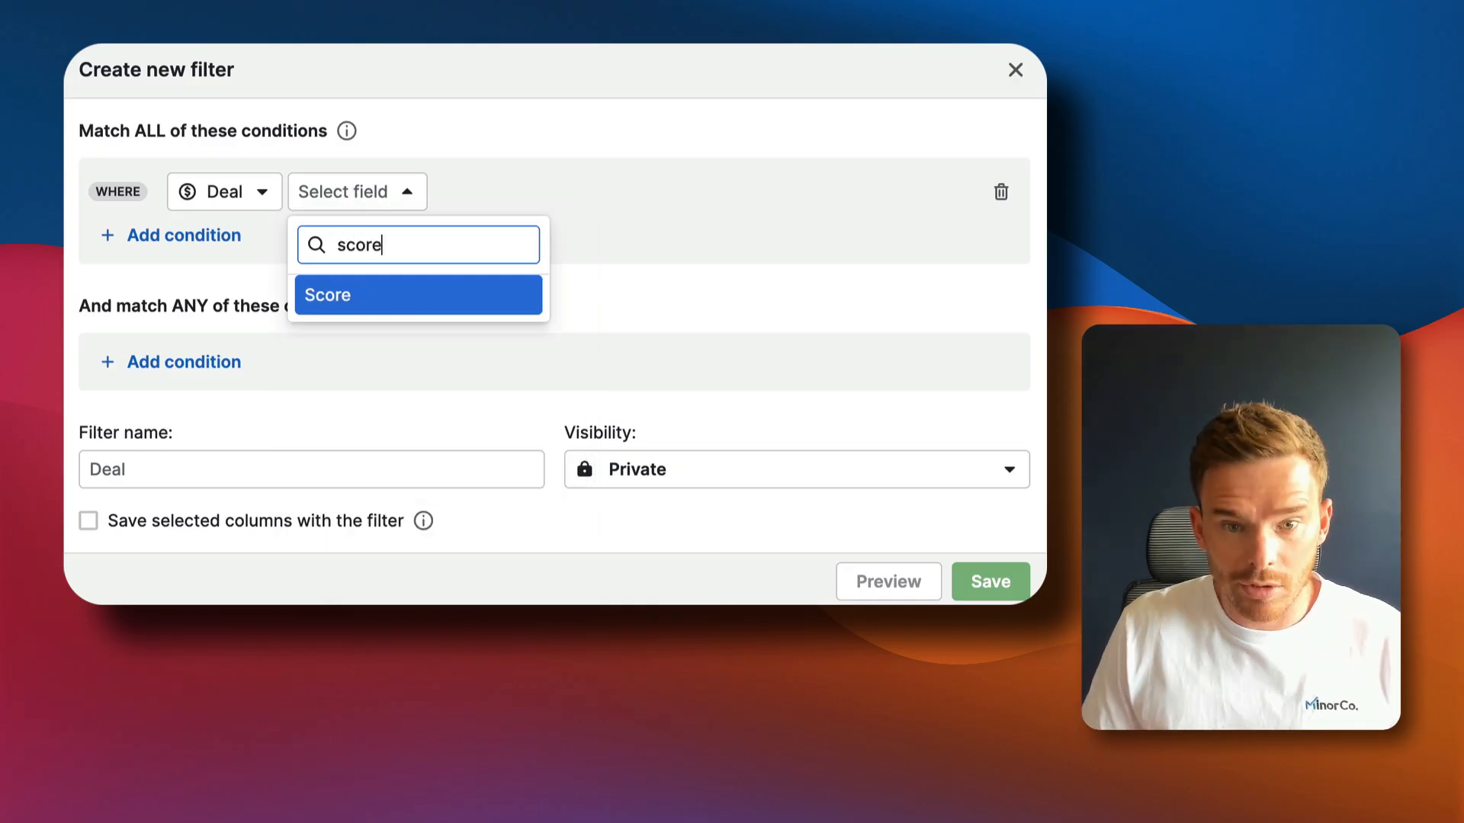
left_click(339, 295)
left_click(441, 192)
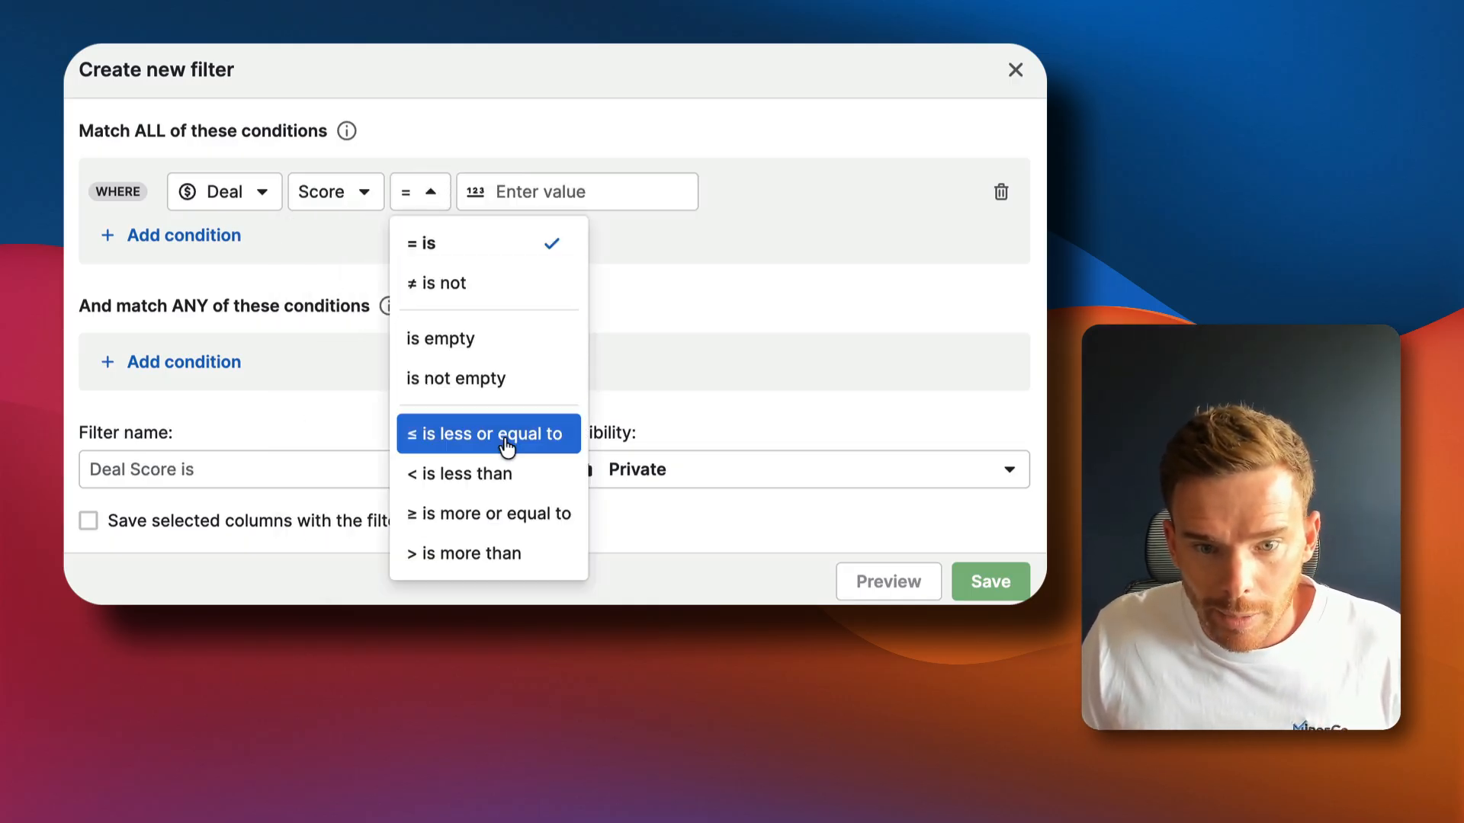
left_click(488, 514)
key("Tab")
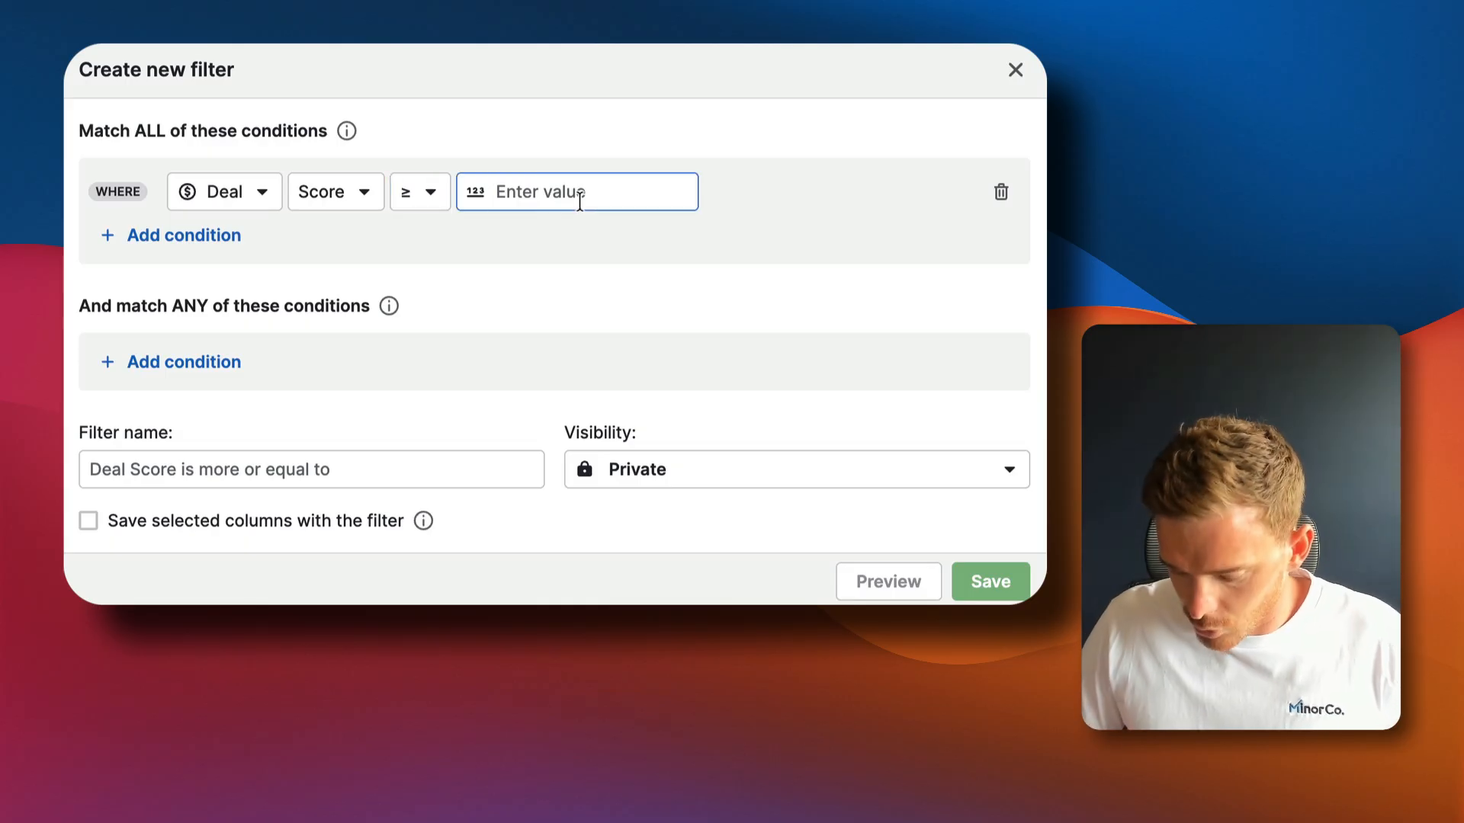
type("50")
left_click(988, 584)
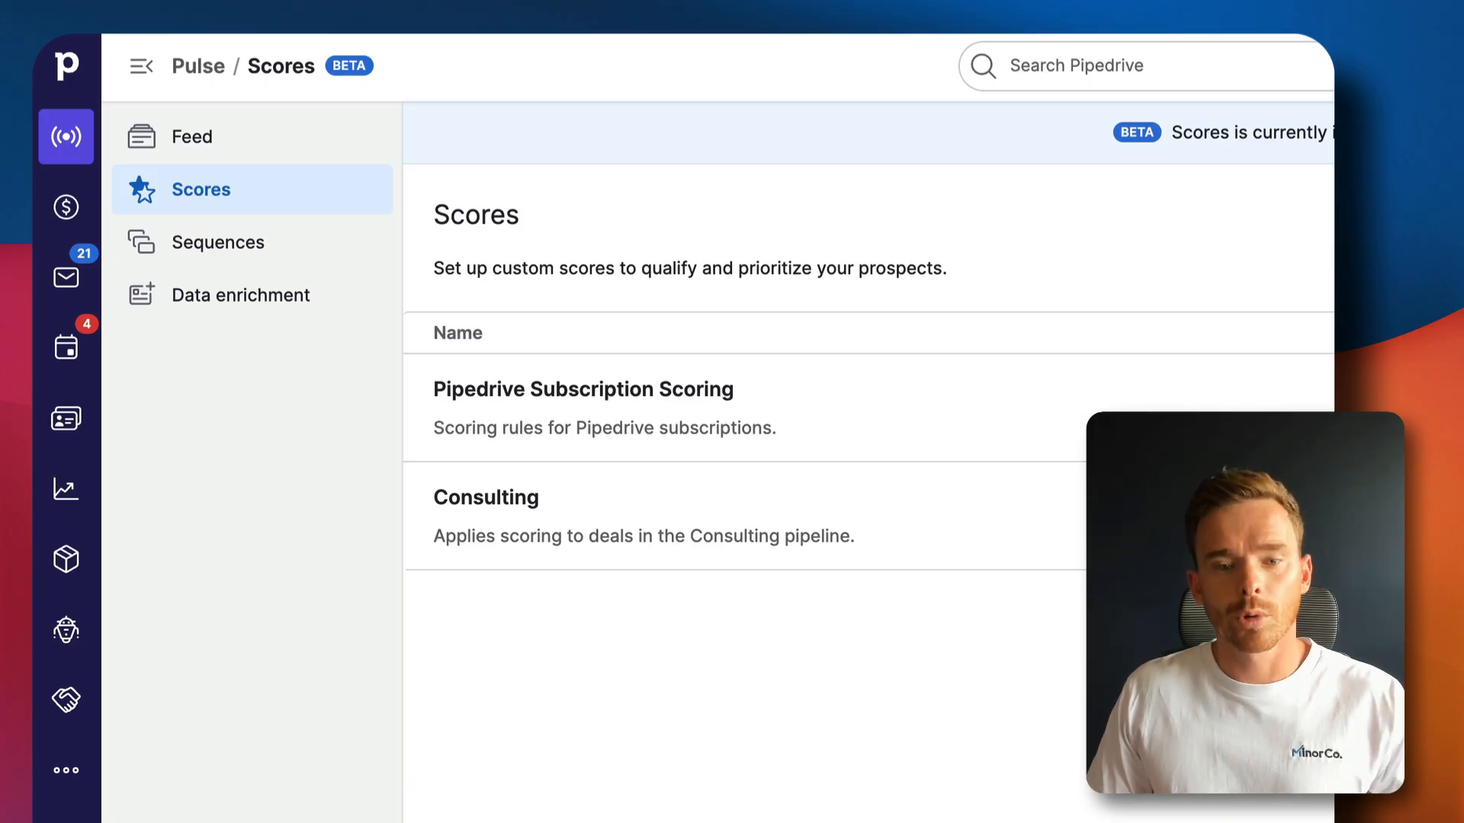
Open the Consulting score, review Engaged this Week, and save the Value > $15,000 criterion unchanged
left_click(643, 516)
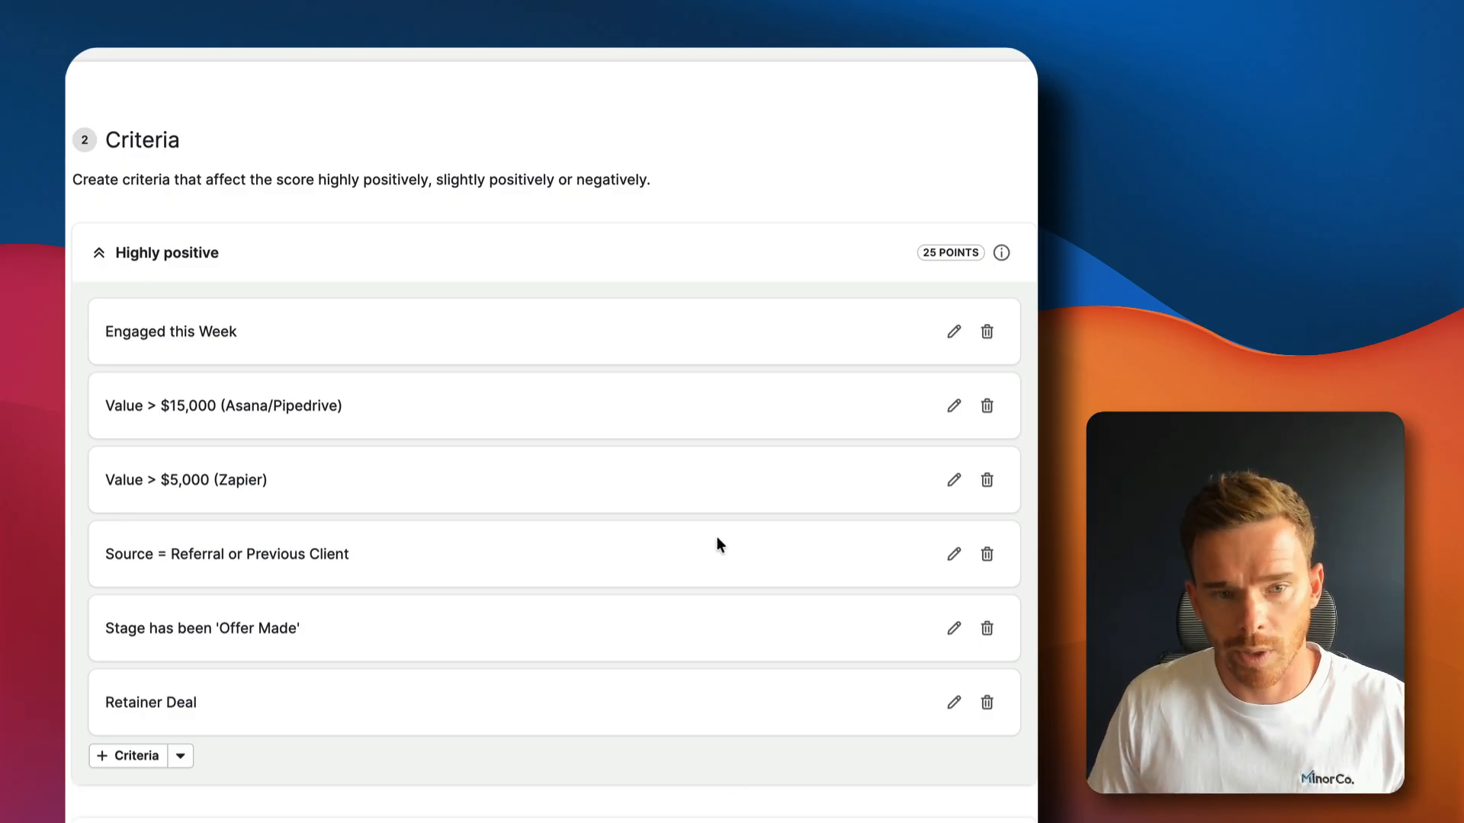
left_click(957, 337)
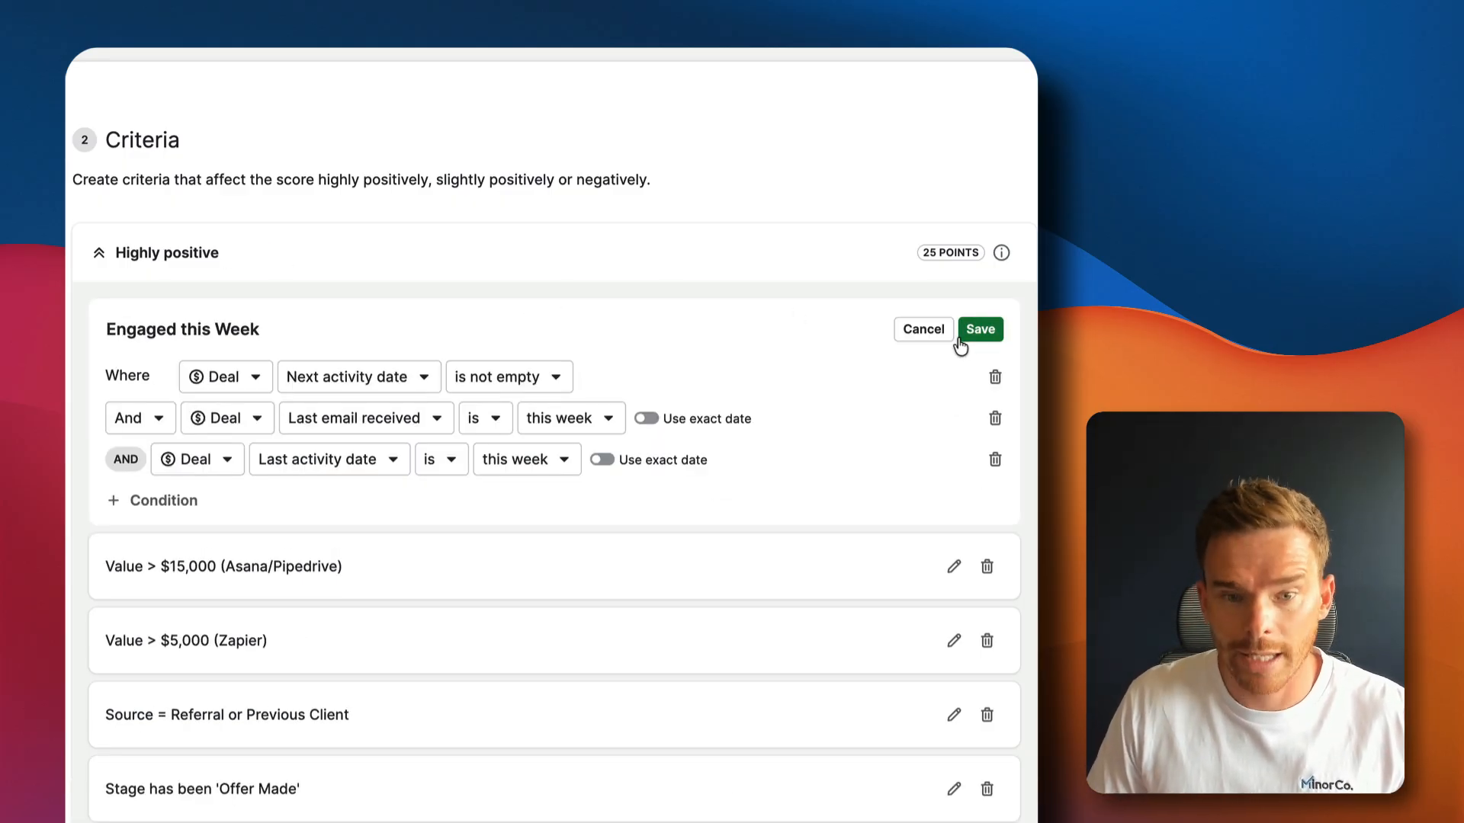
left_click(920, 328)
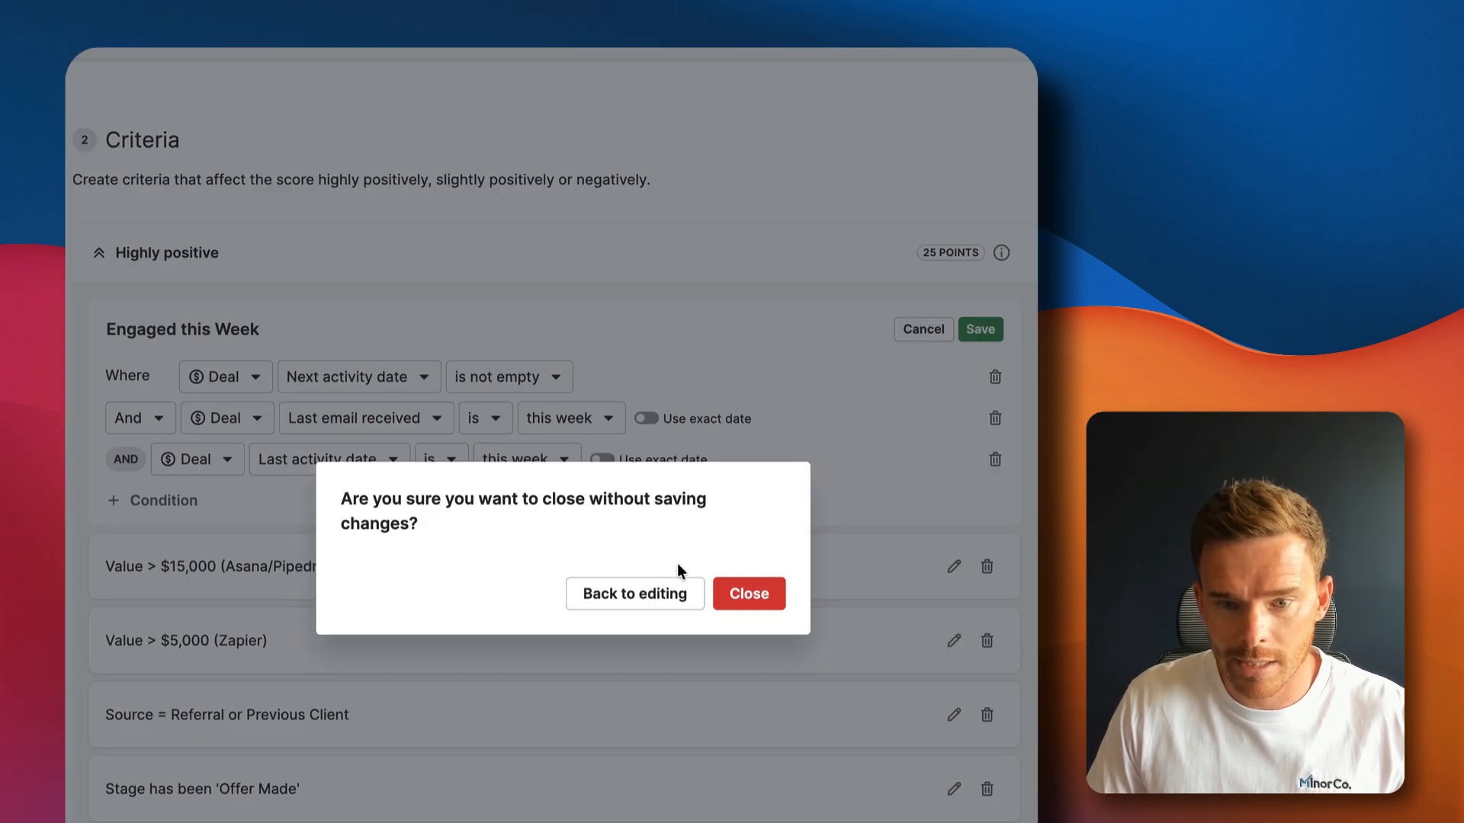
left_click(747, 600)
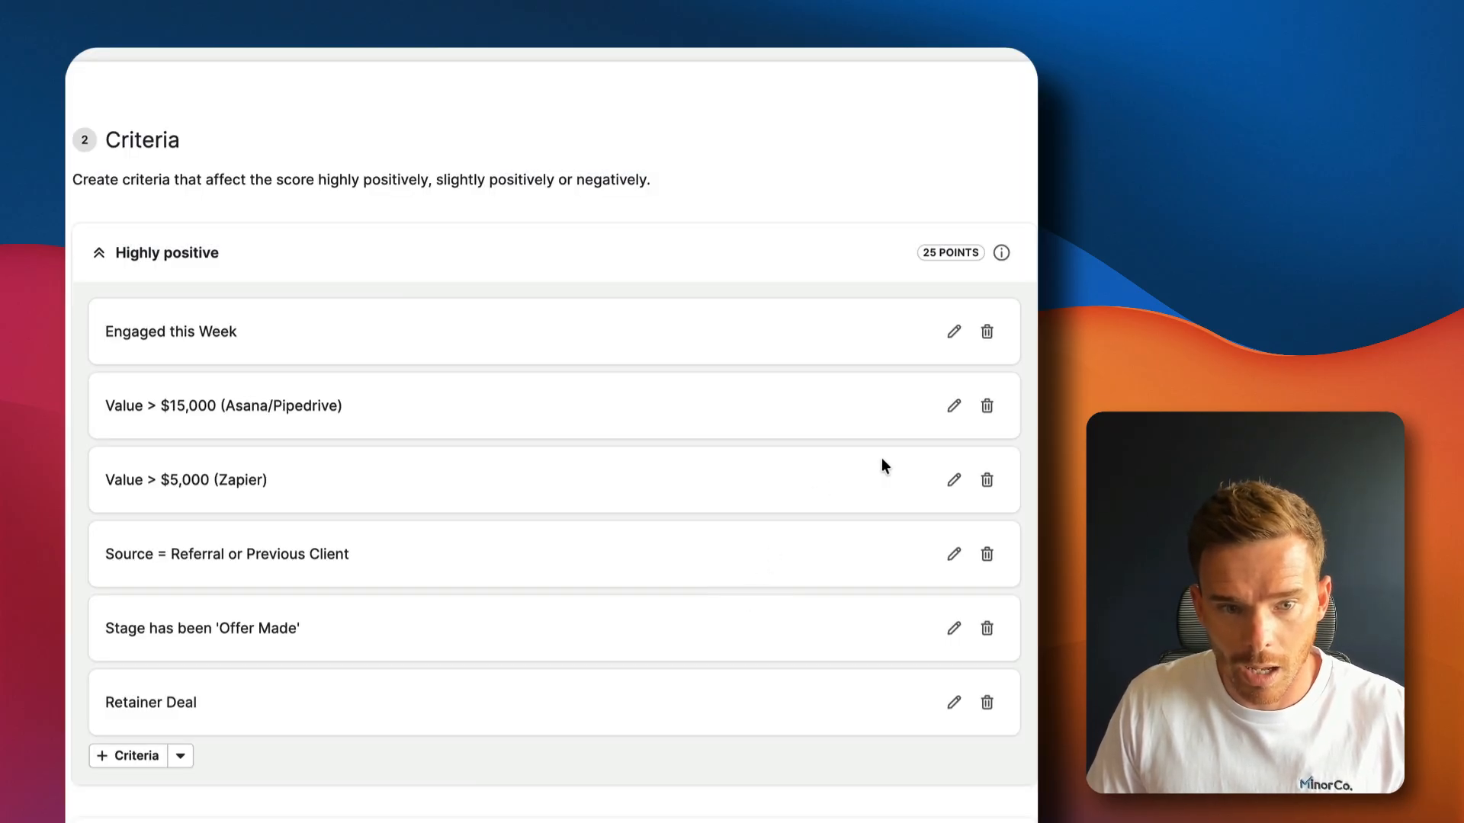
left_click(954, 406)
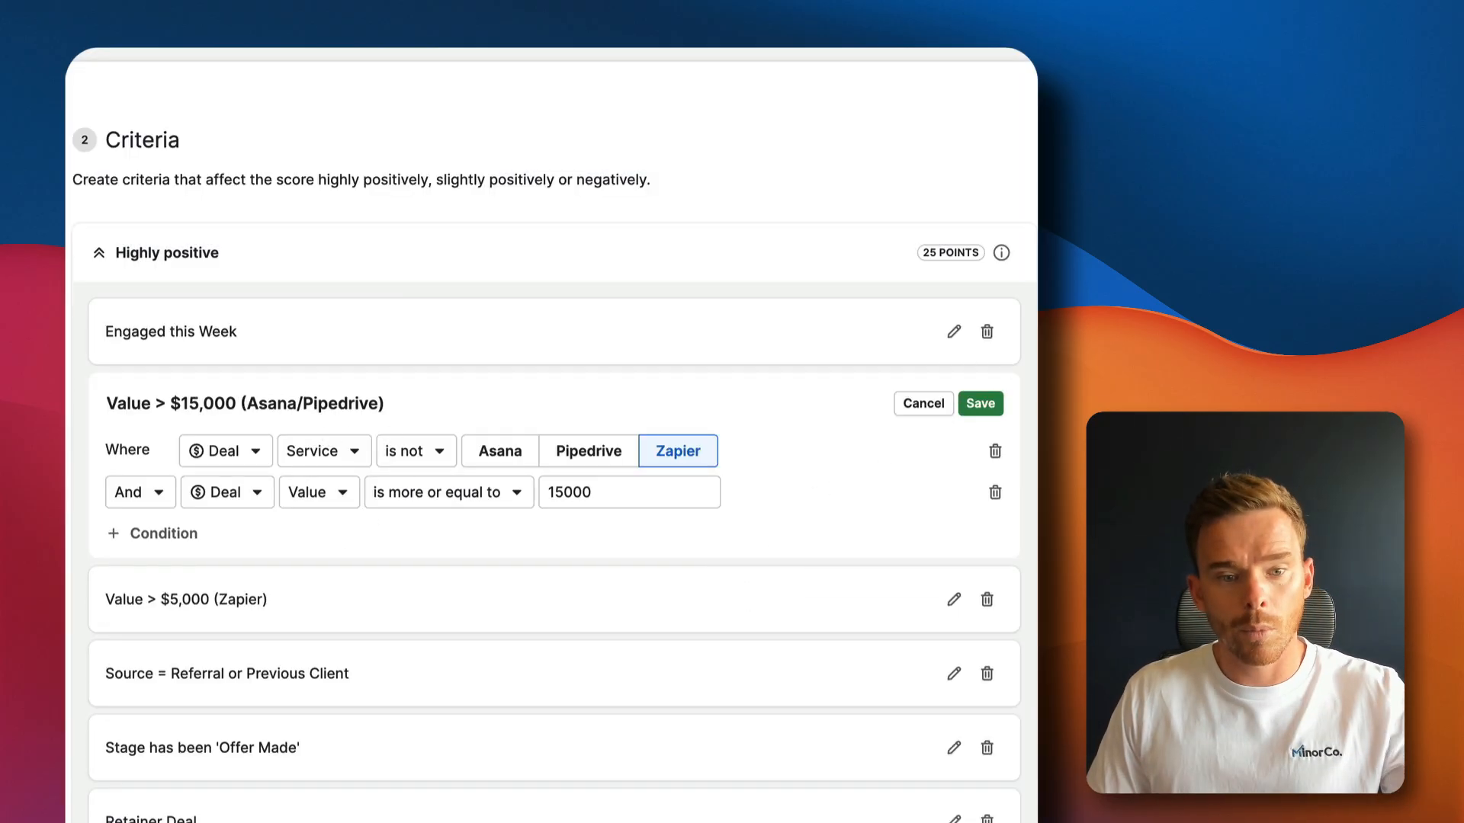
left_click(981, 412)
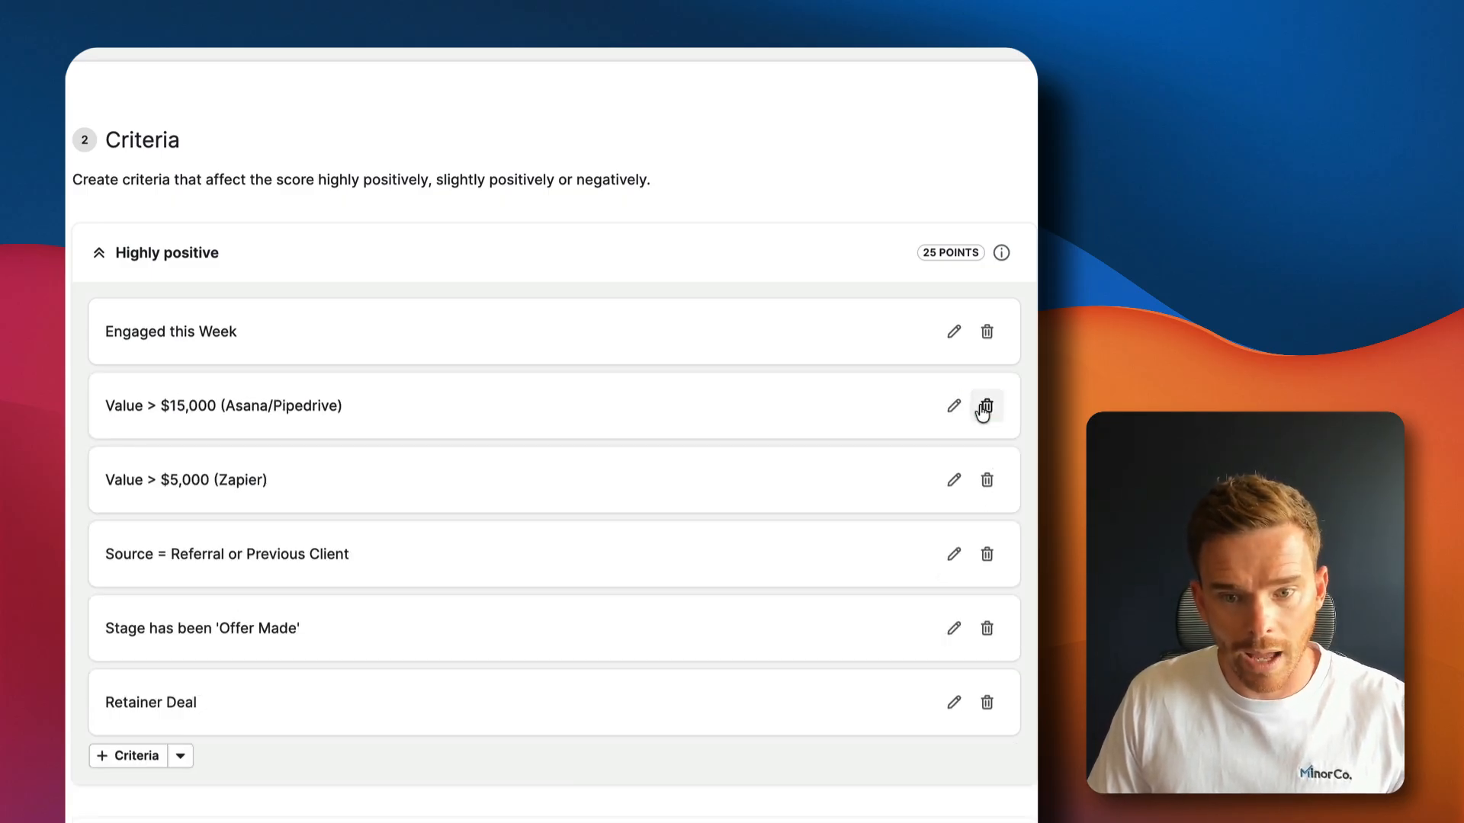
Save the Zapier $5,000, Source Referral, Offer Made stage and Retainer Deal criteria unchanged
left_click(954, 480)
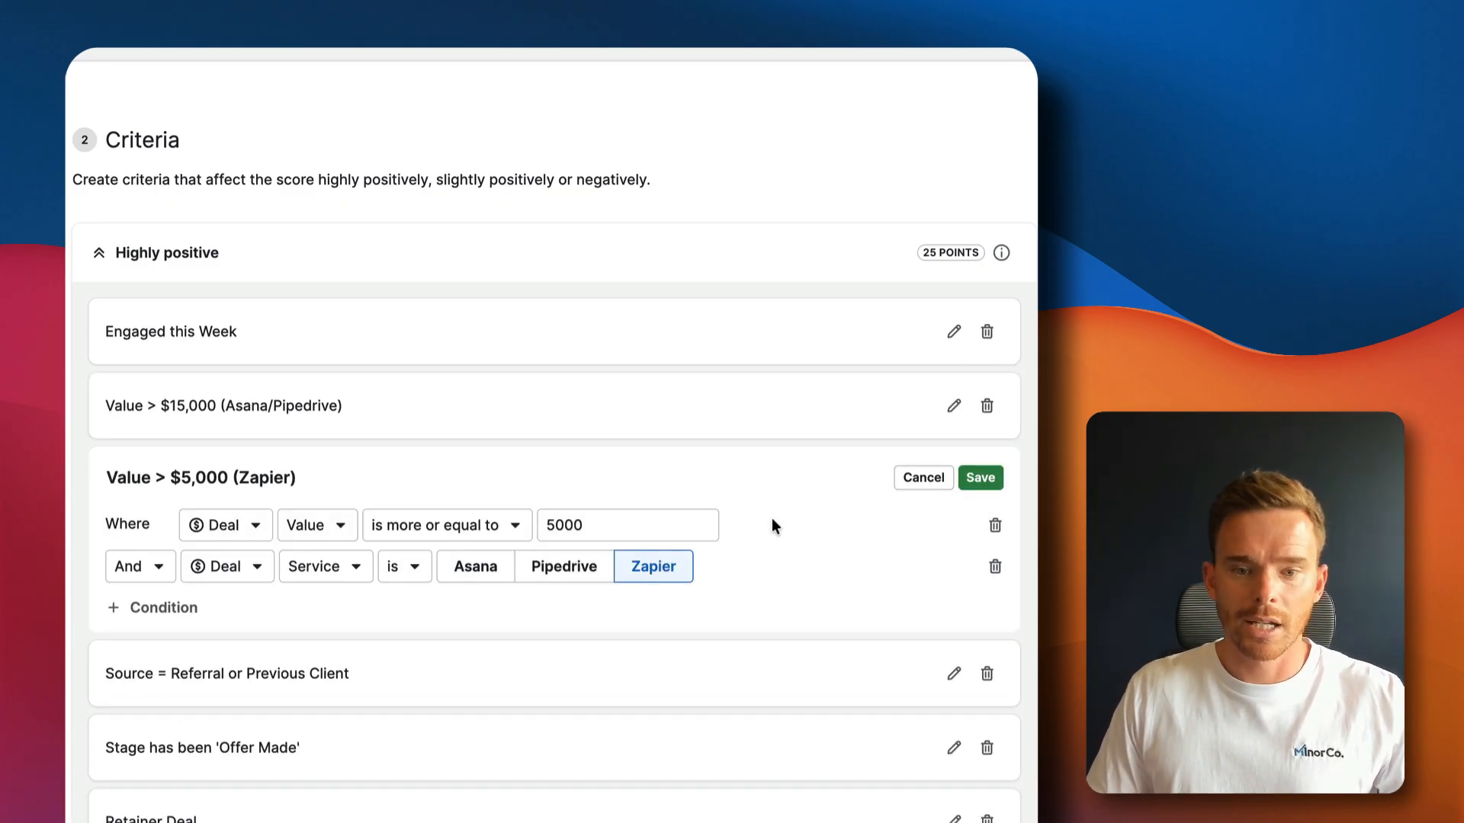
left_click(981, 478)
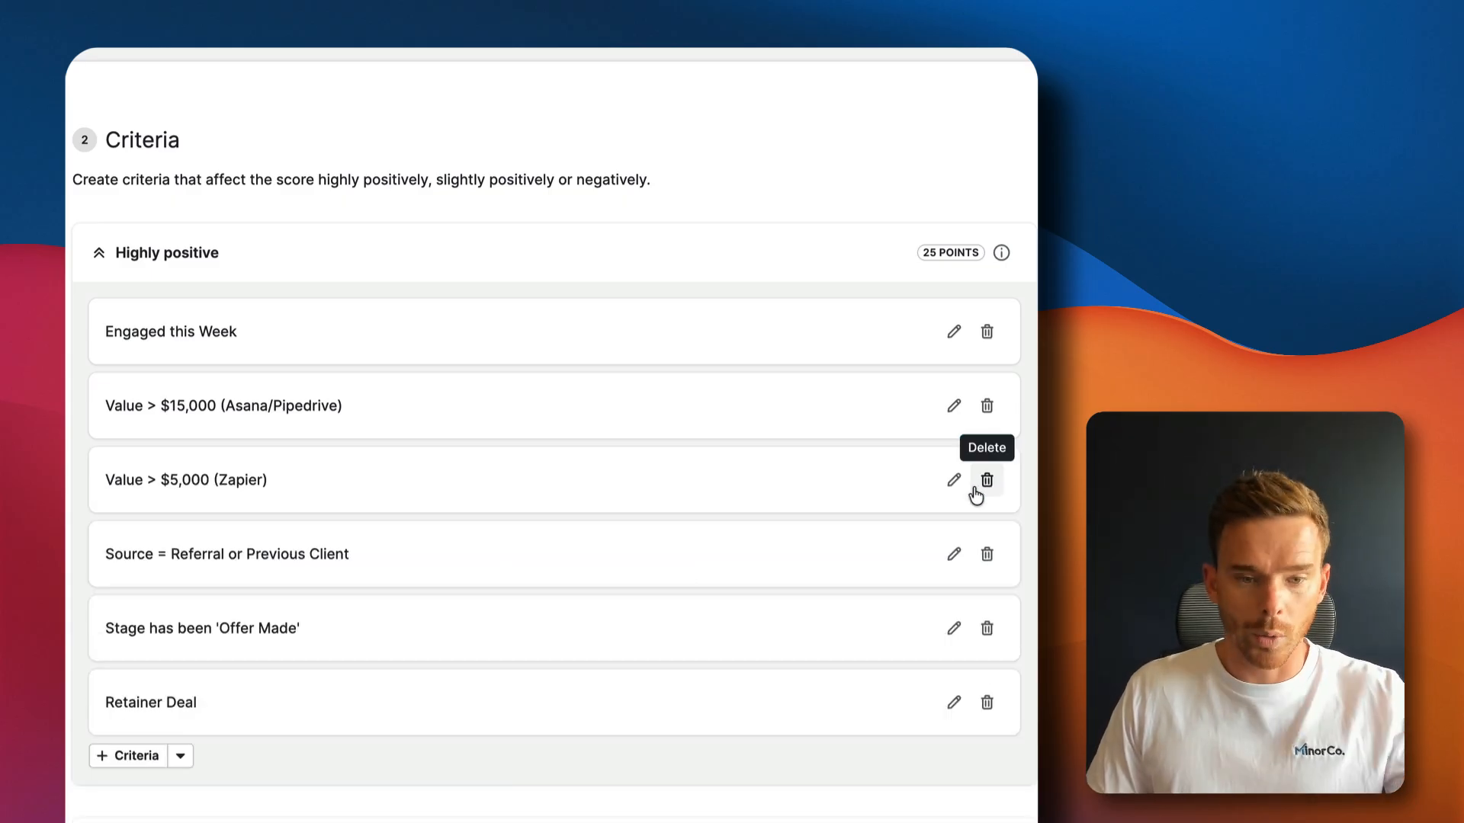
left_click(954, 555)
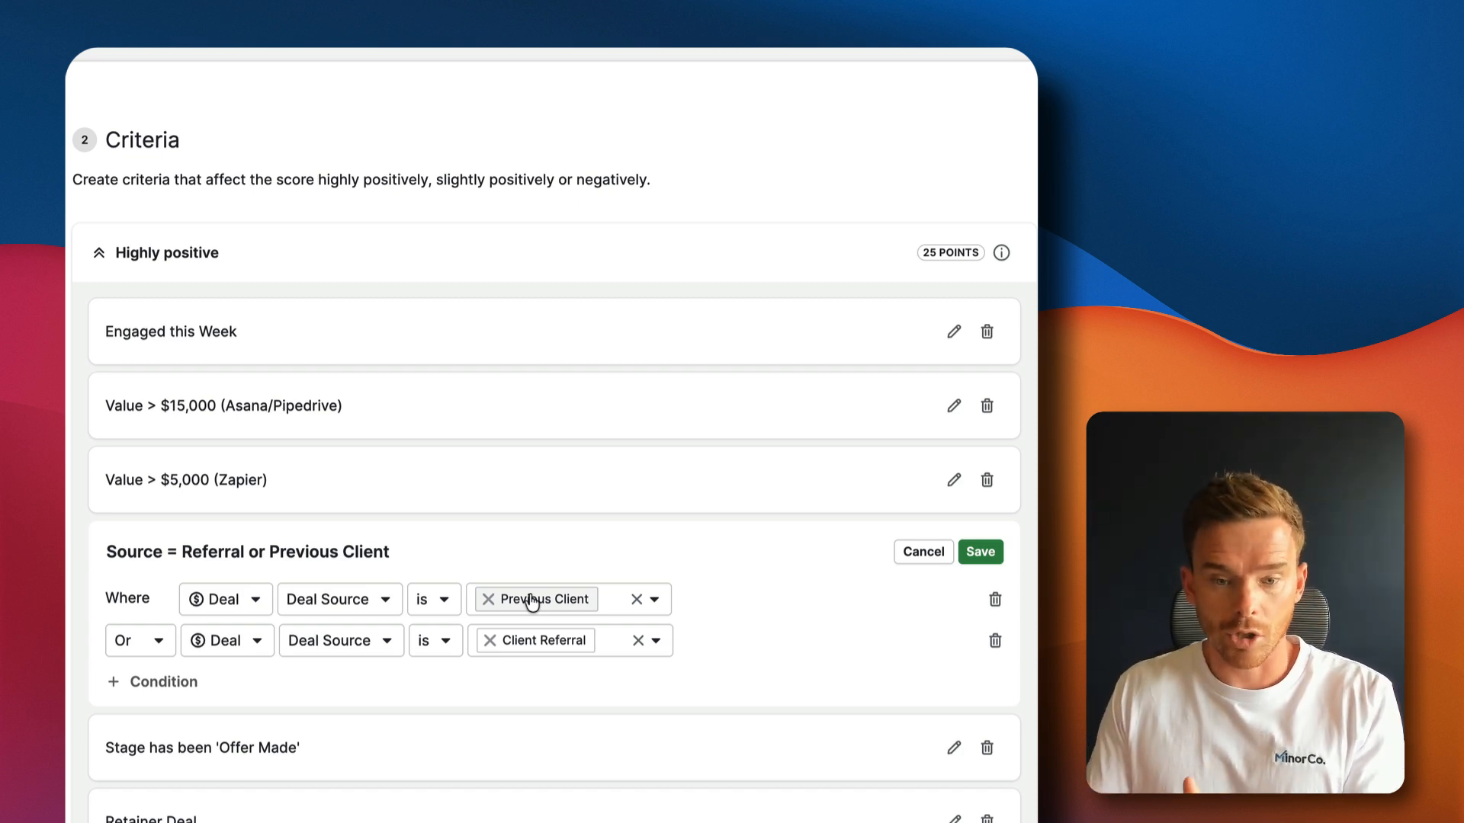
left_click(970, 555)
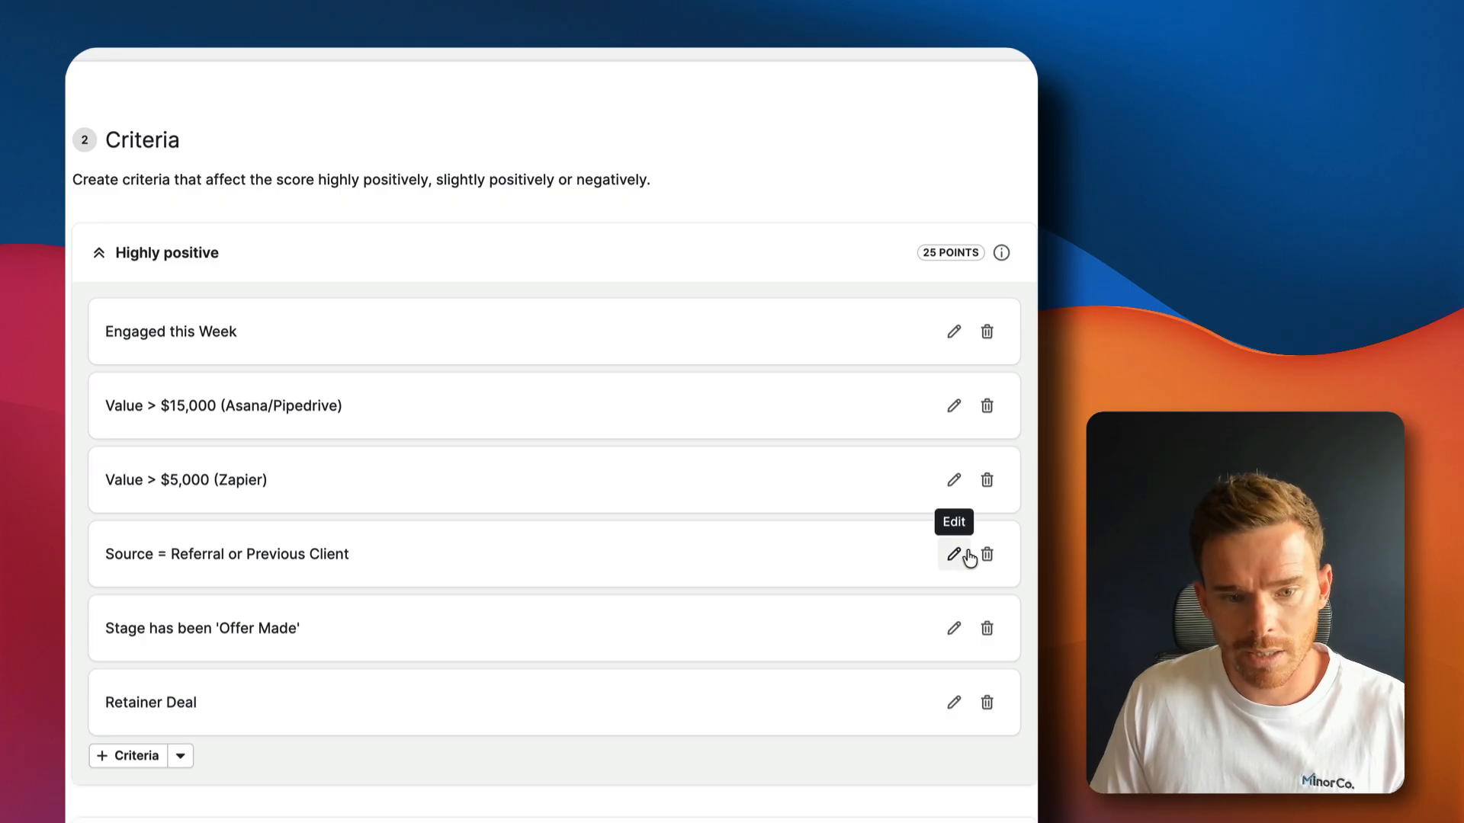
left_click(954, 629)
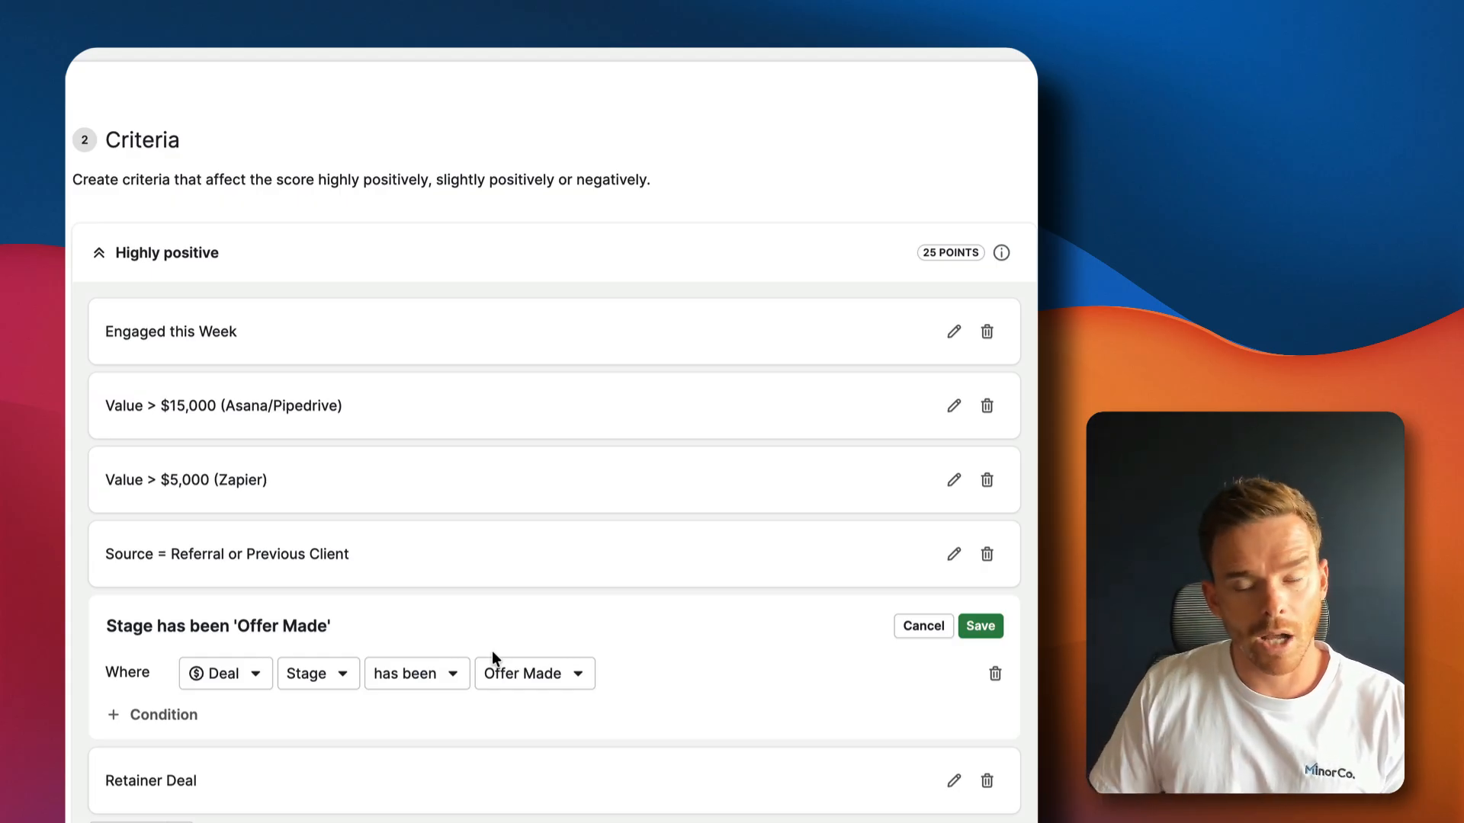
scroll(533, 655, "down", 3)
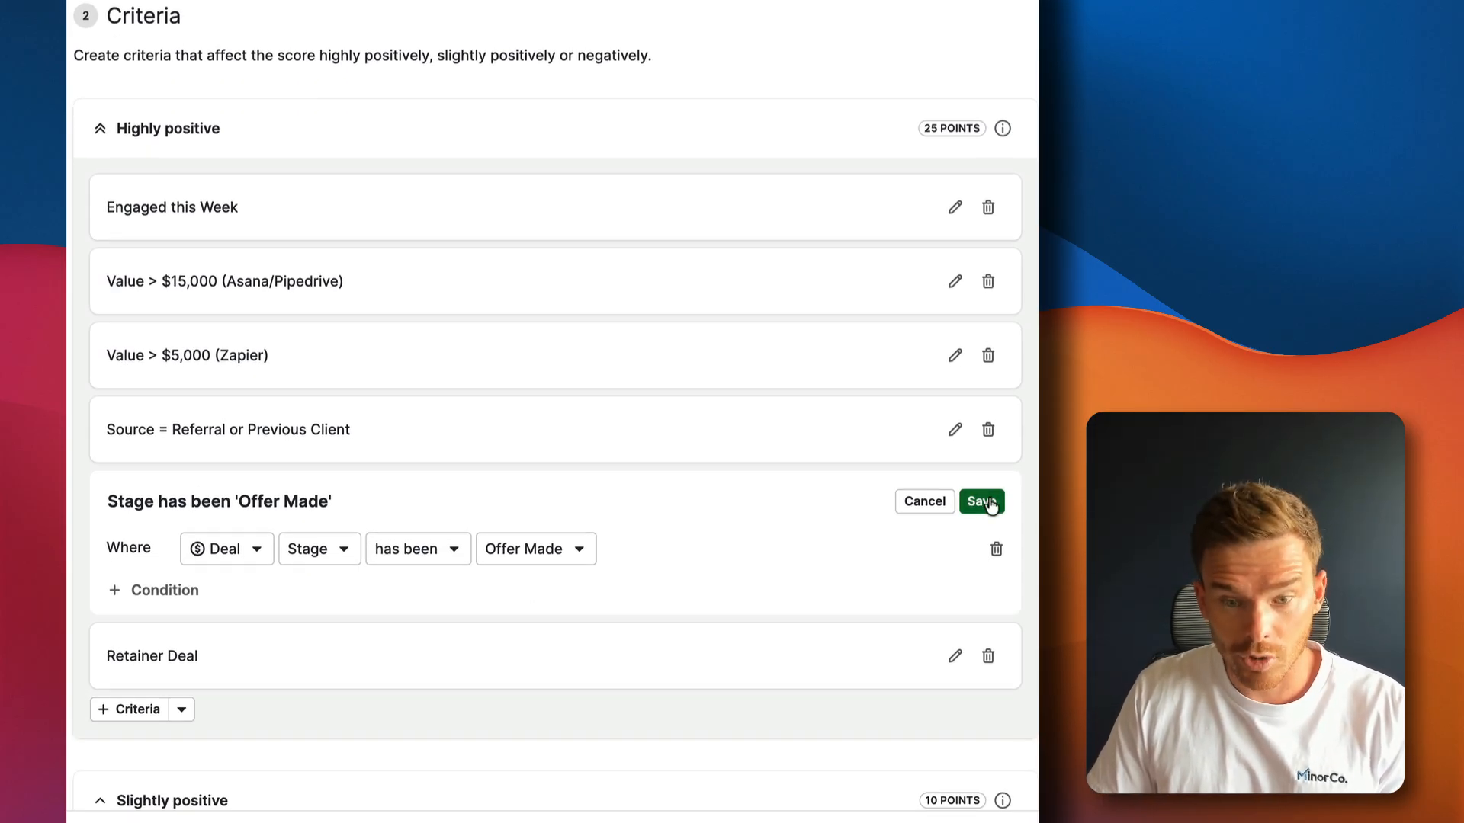
left_click(982, 502)
left_click(955, 578)
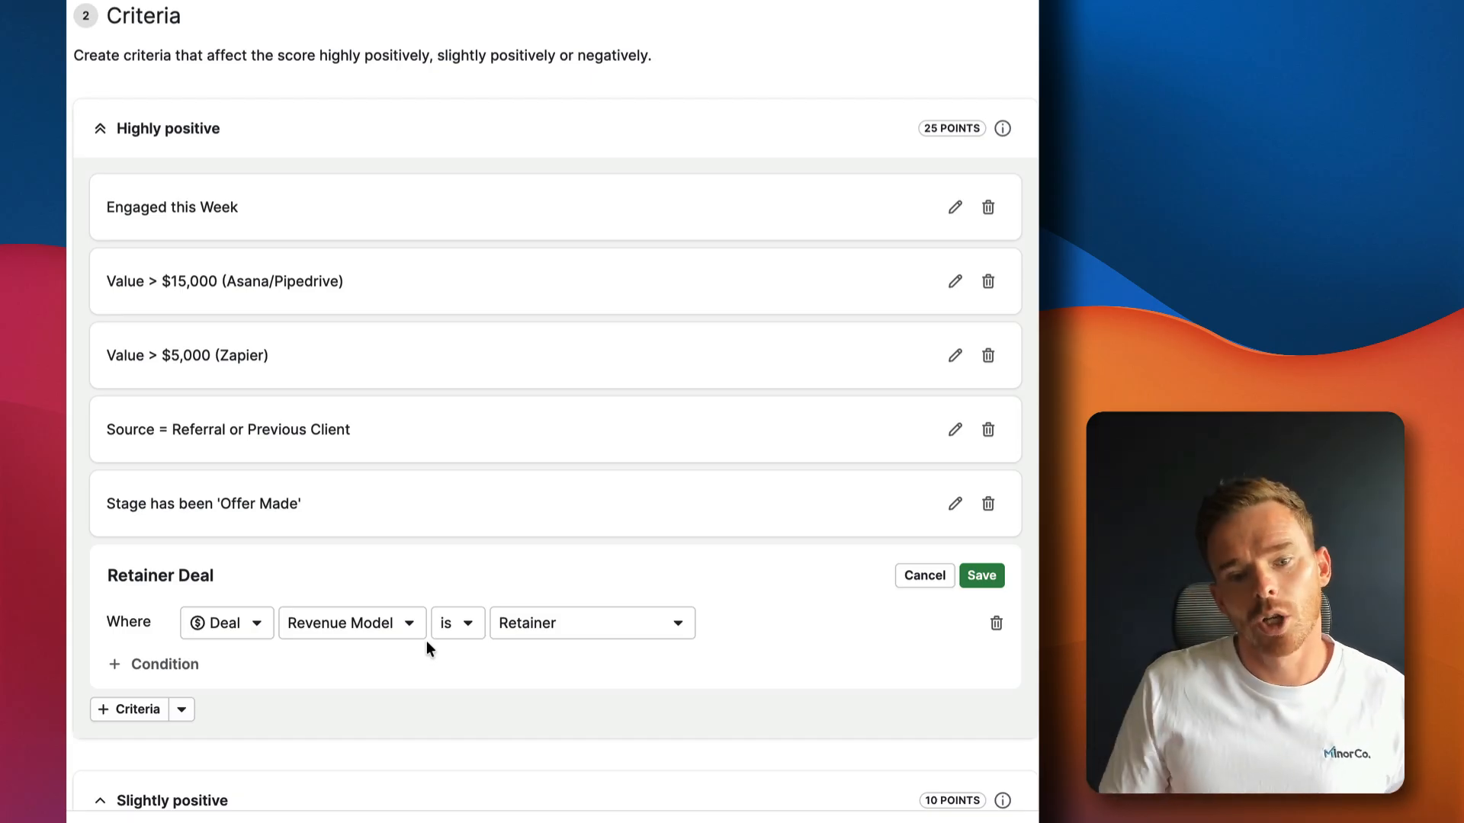
left_click(981, 576)
scroll(723, 457, "down", 7)
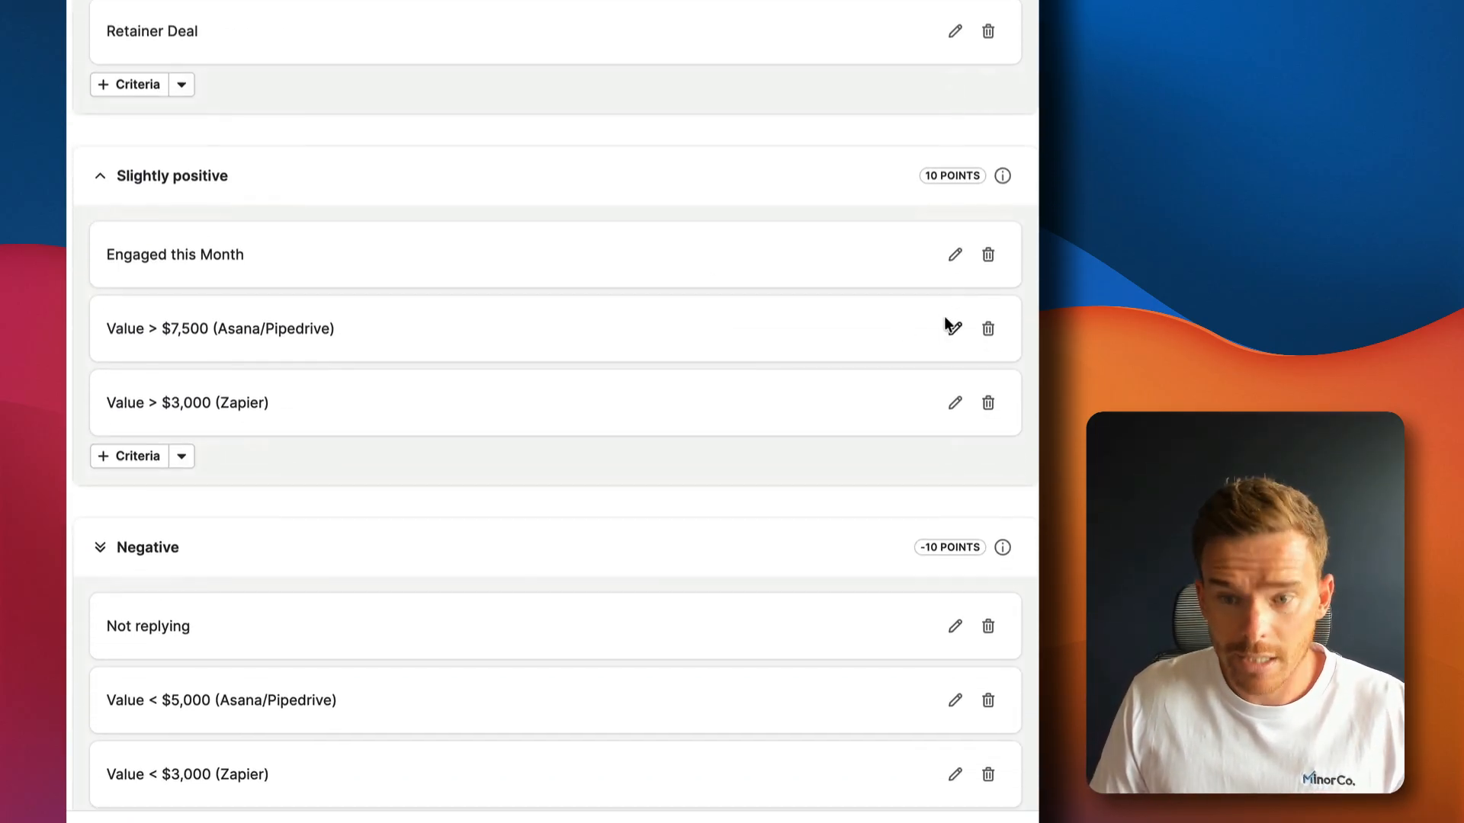
left_click(956, 257)
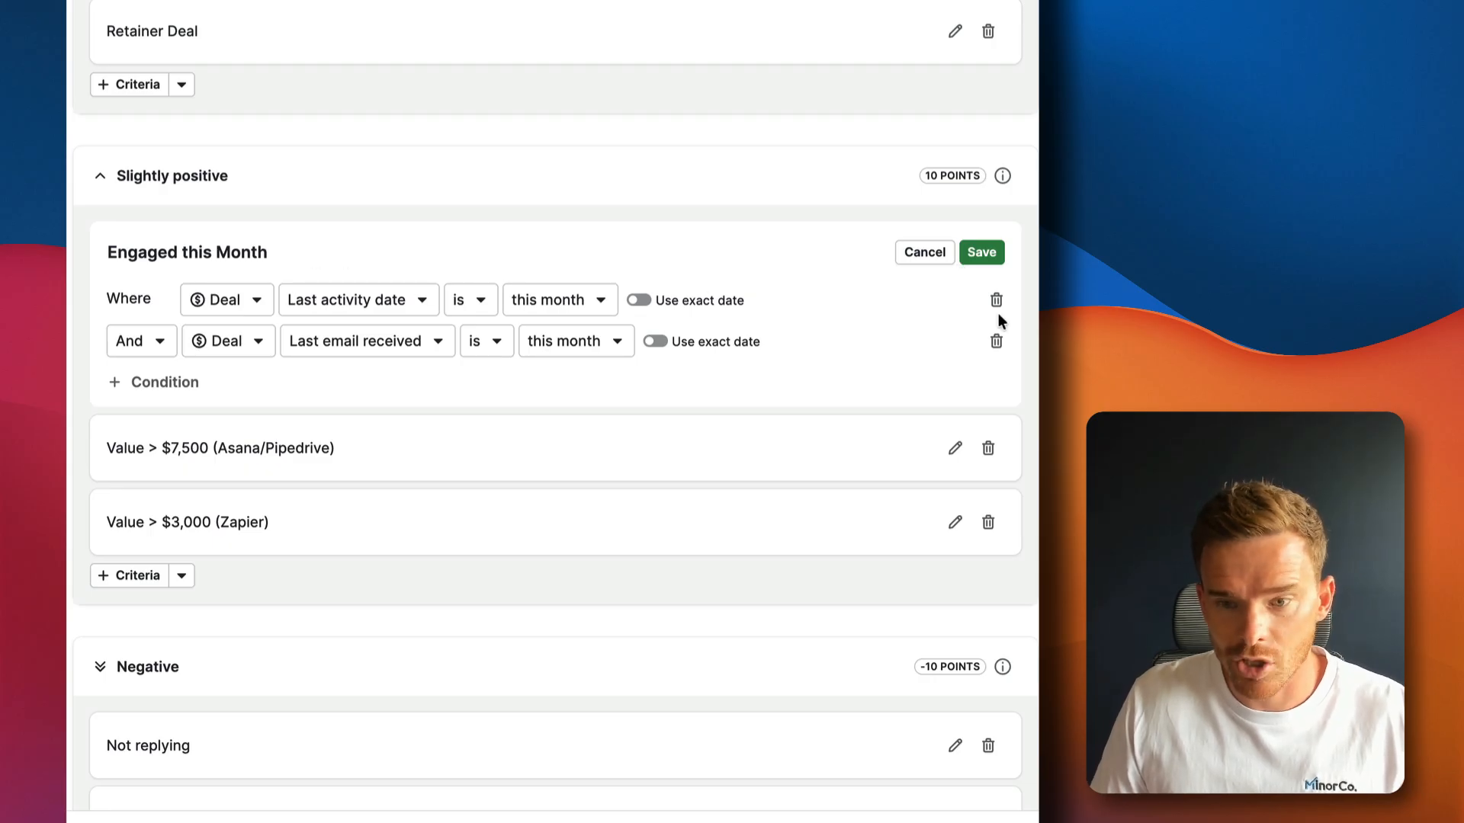
left_click(982, 252)
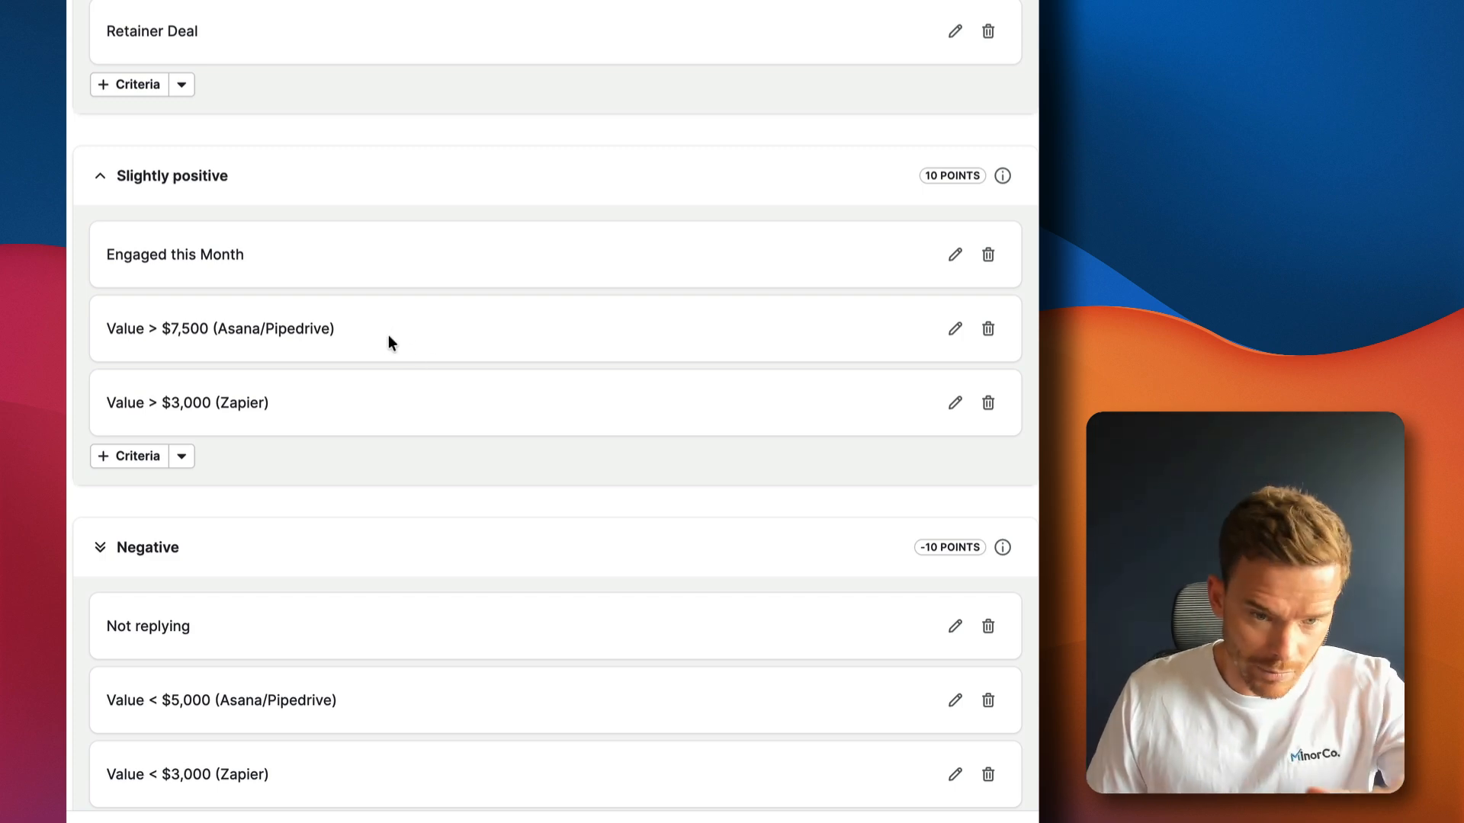
scroll(381, 352, "up", 1)
scroll(465, 415, "down", 3)
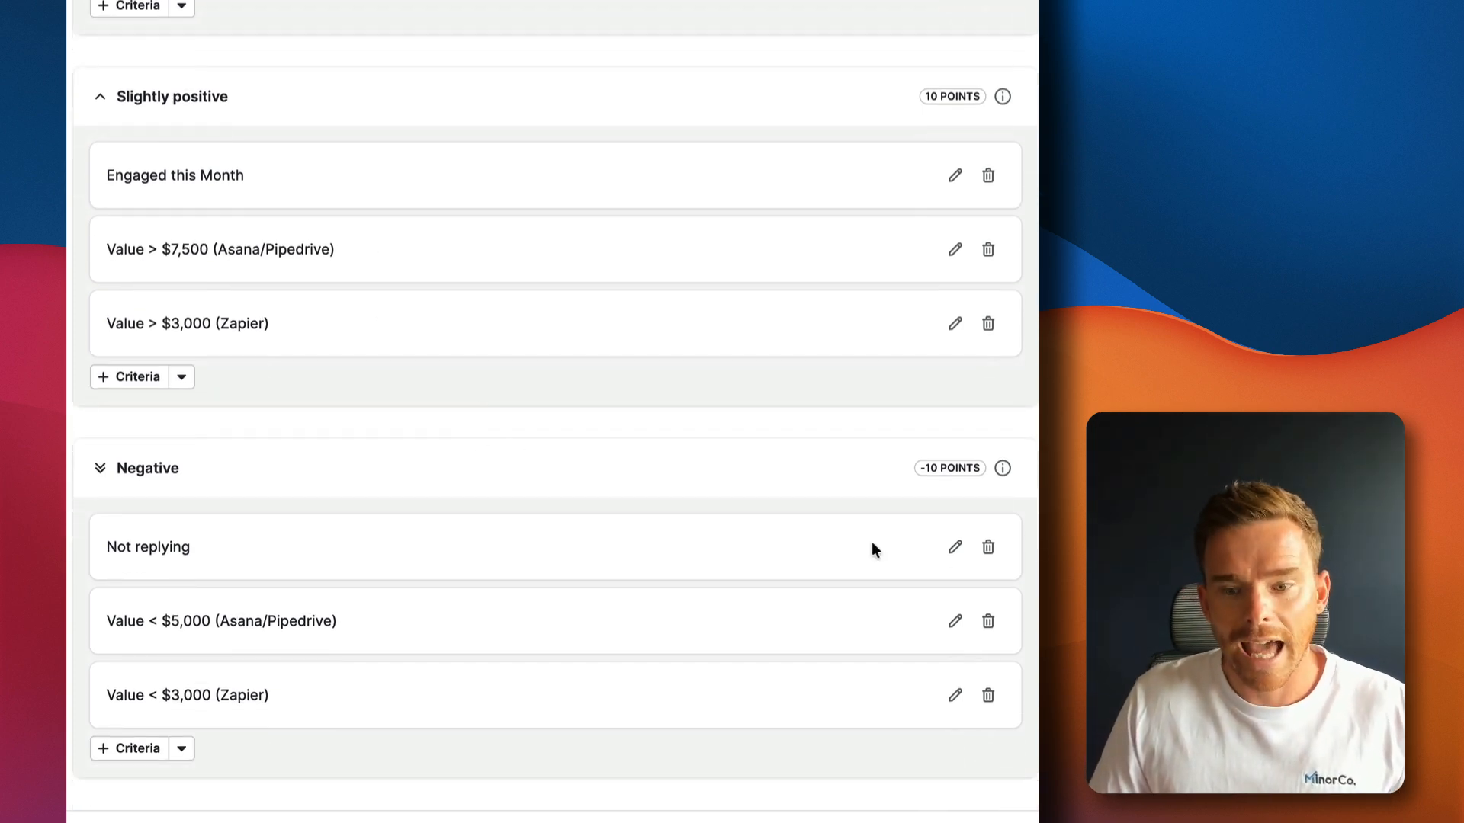
left_click(954, 547)
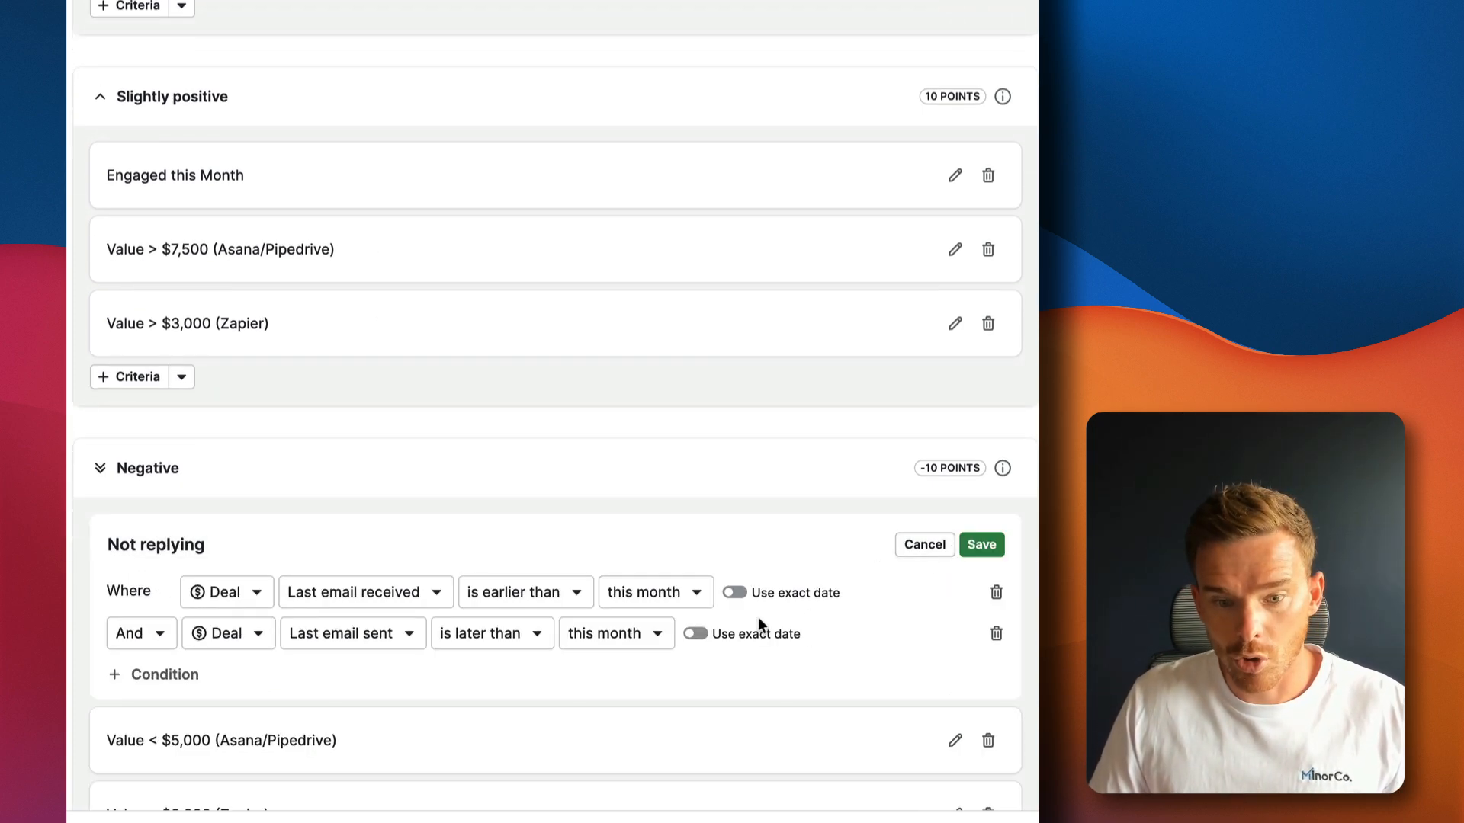
left_click(981, 546)
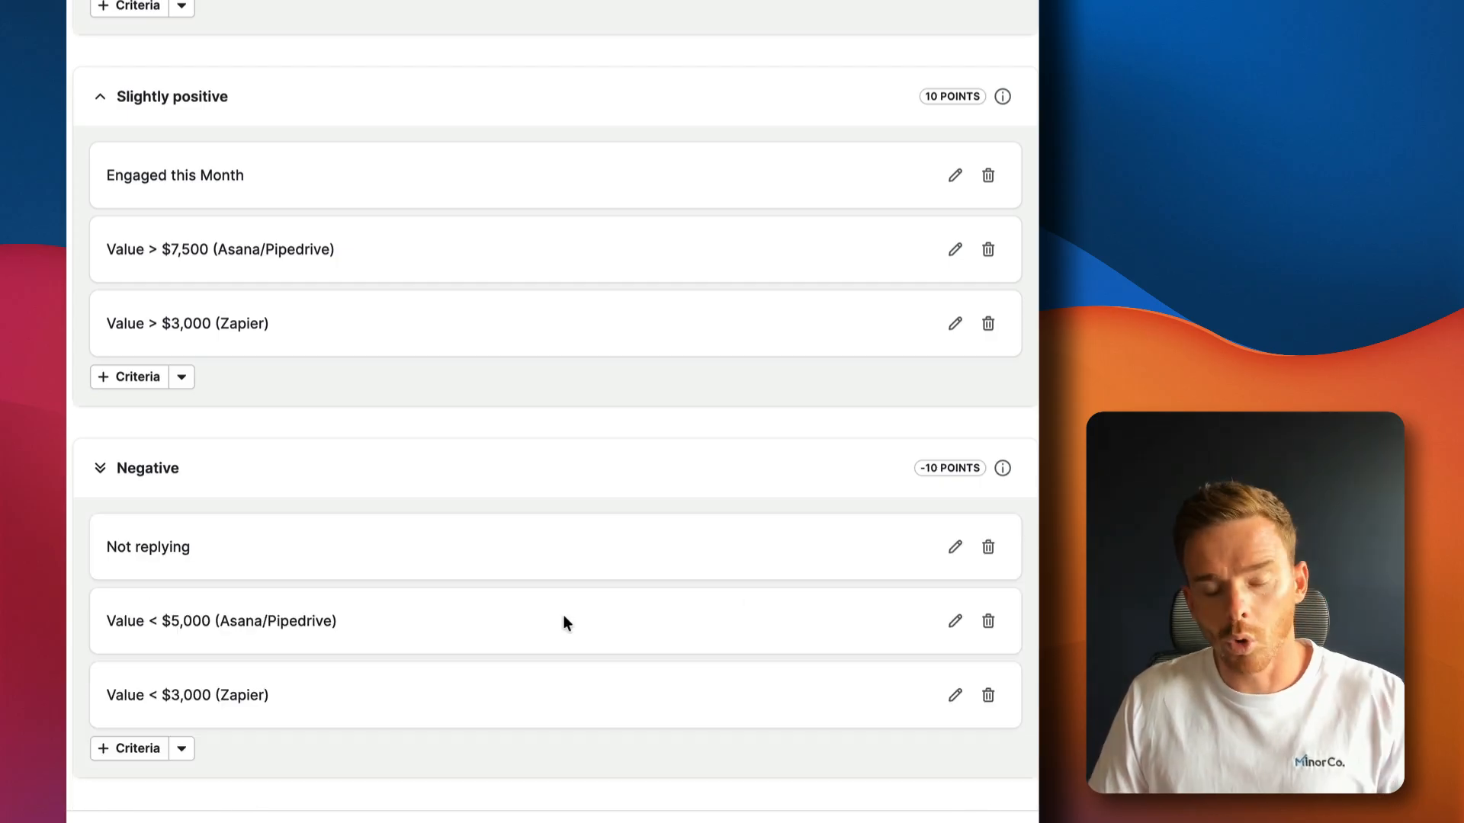